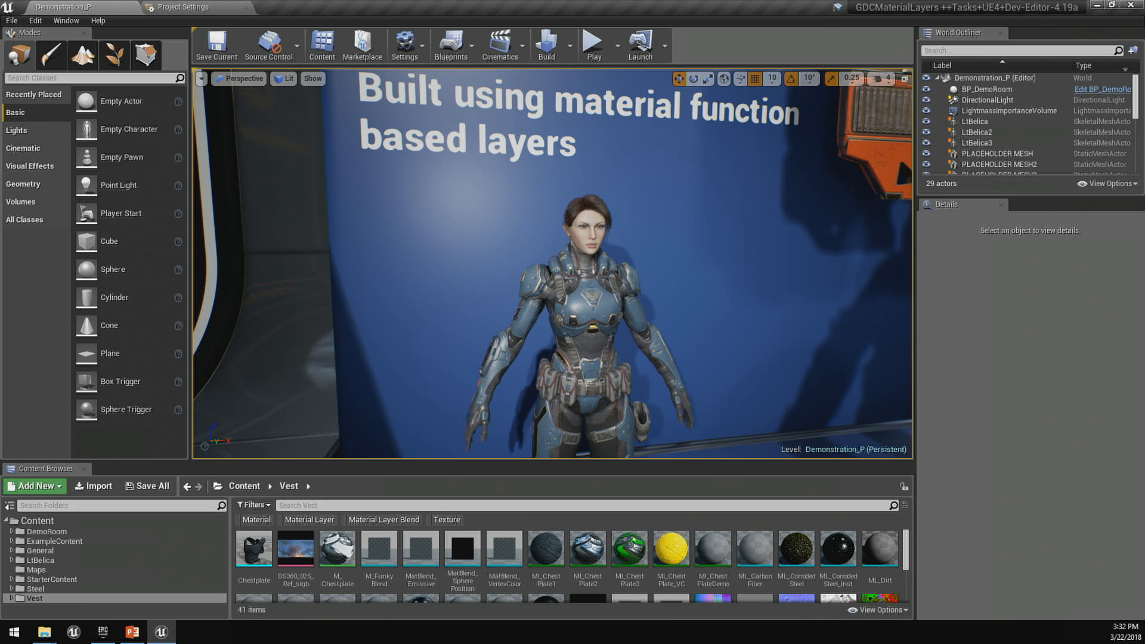
- Select the LtBelica3 character in the level and open its Element 0 material, M_LtBelica_UpperBody, for inspection
scroll(1019, 360, down, 5)
right_drag(1018, 360, 1018, 353)
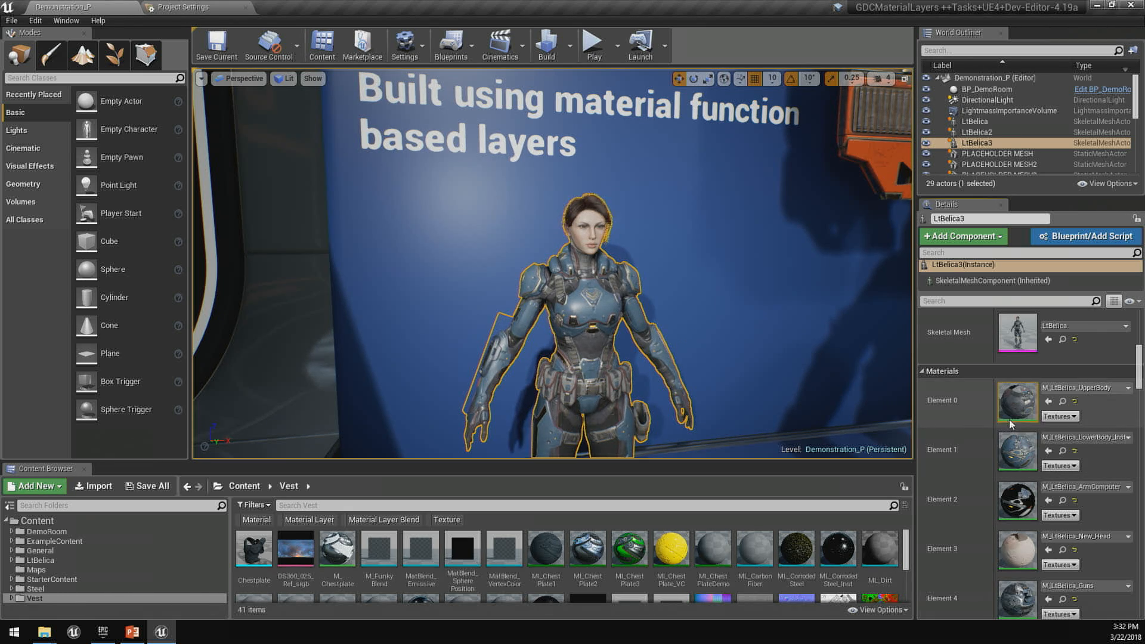
double_click(1021, 405)
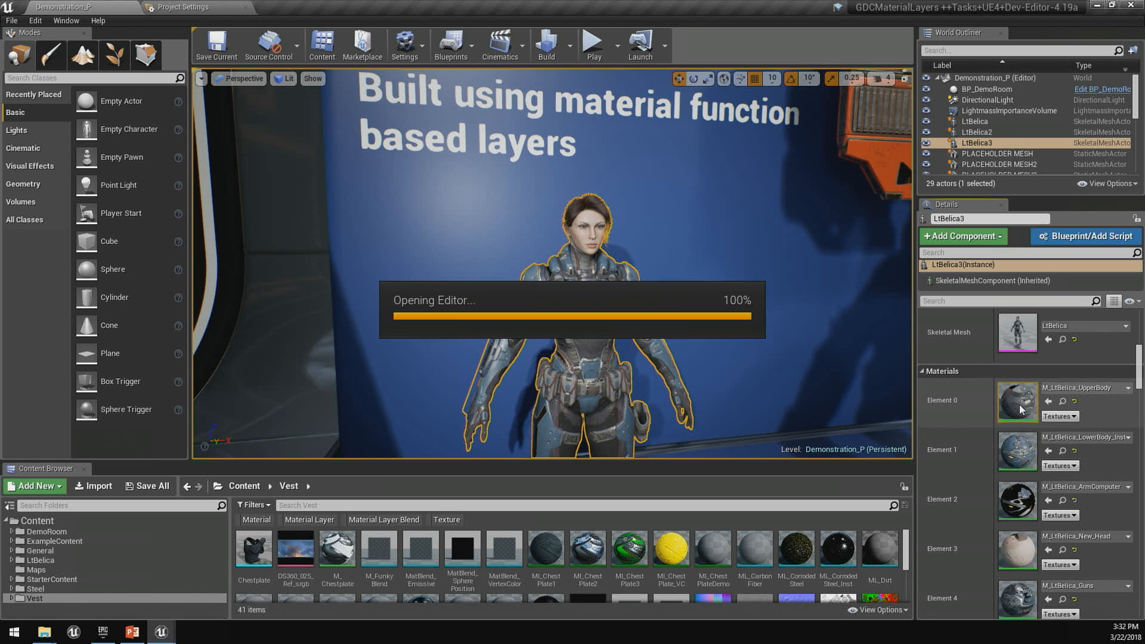
drag(529, 8, 1144, 259)
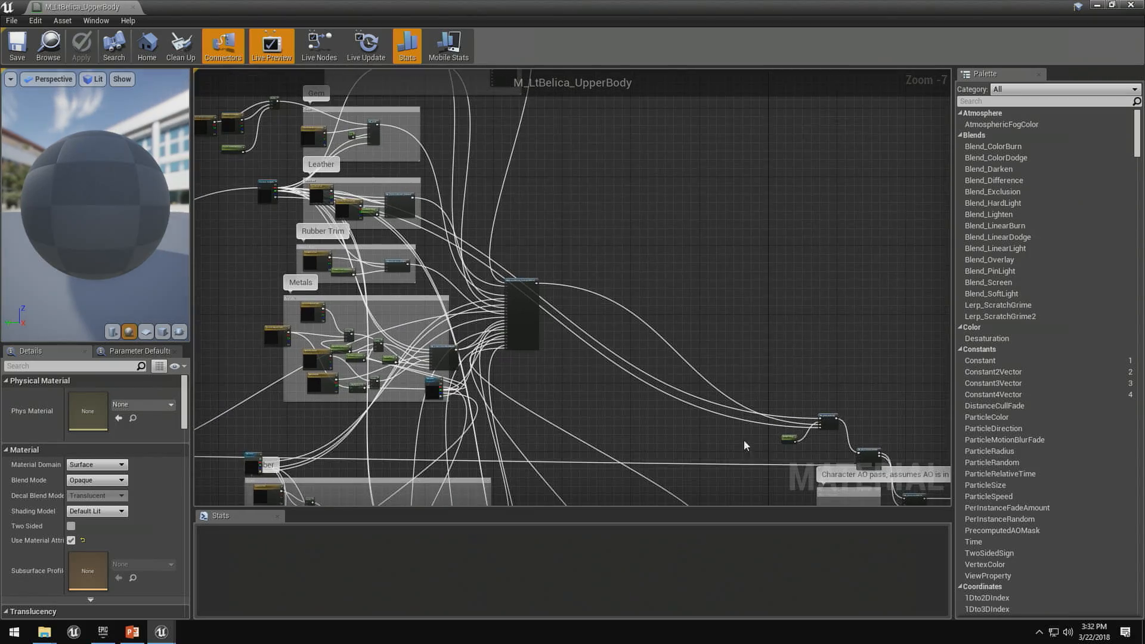
- Examine the MatLayerBlend_TenLayerBlend node, open its function to view the whole blend chain, and close the function
scroll(745, 422, up, 7)
right_drag(475, 334, 619, 371)
scroll(605, 406, down, 6)
scroll(619, 371, up, 7)
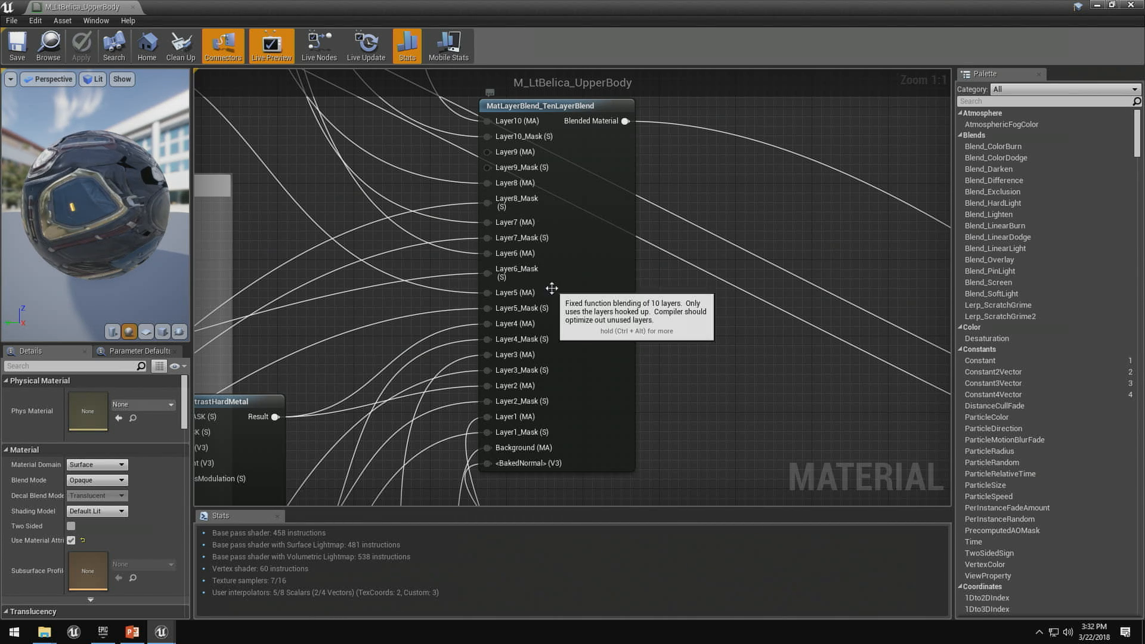
scroll(596, 215, down, 2)
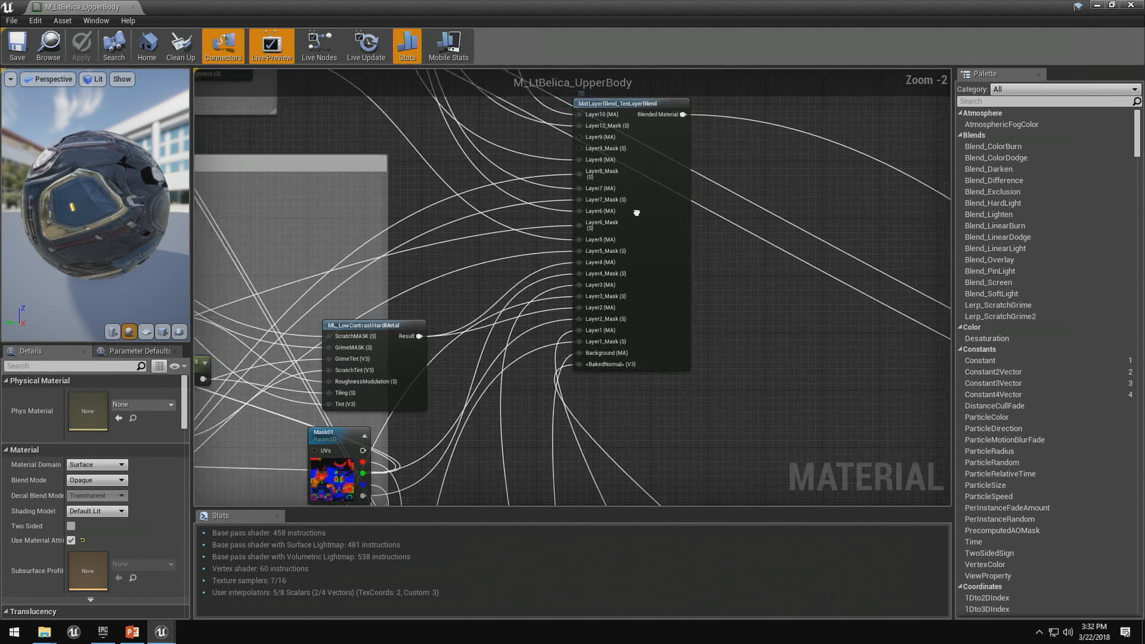
right_drag(643, 204, 499, 295)
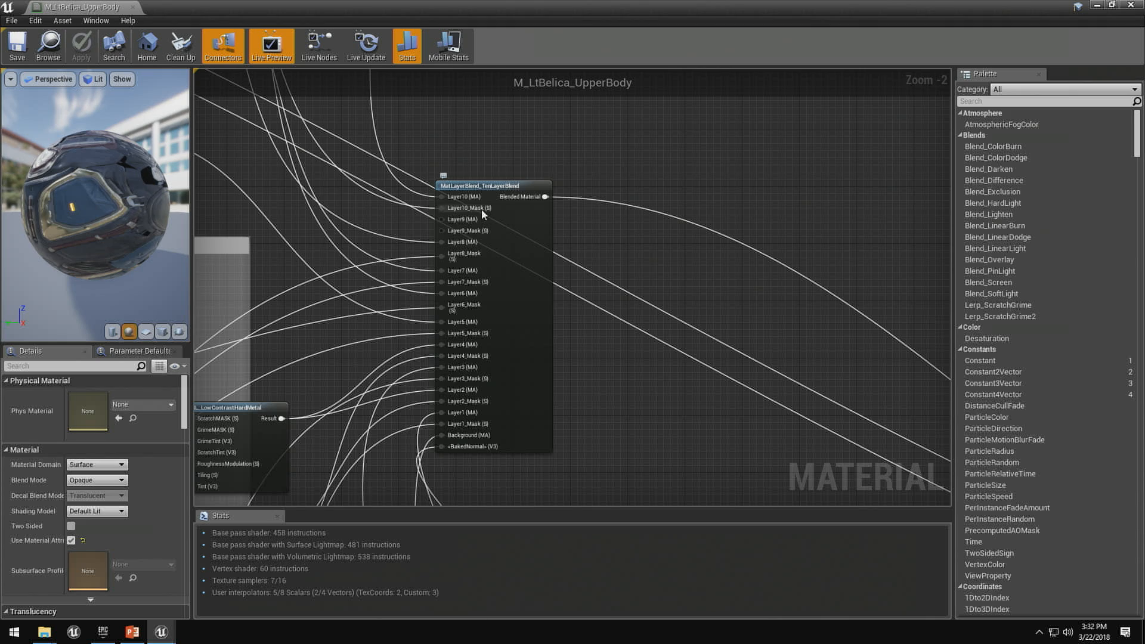
double_click(513, 228)
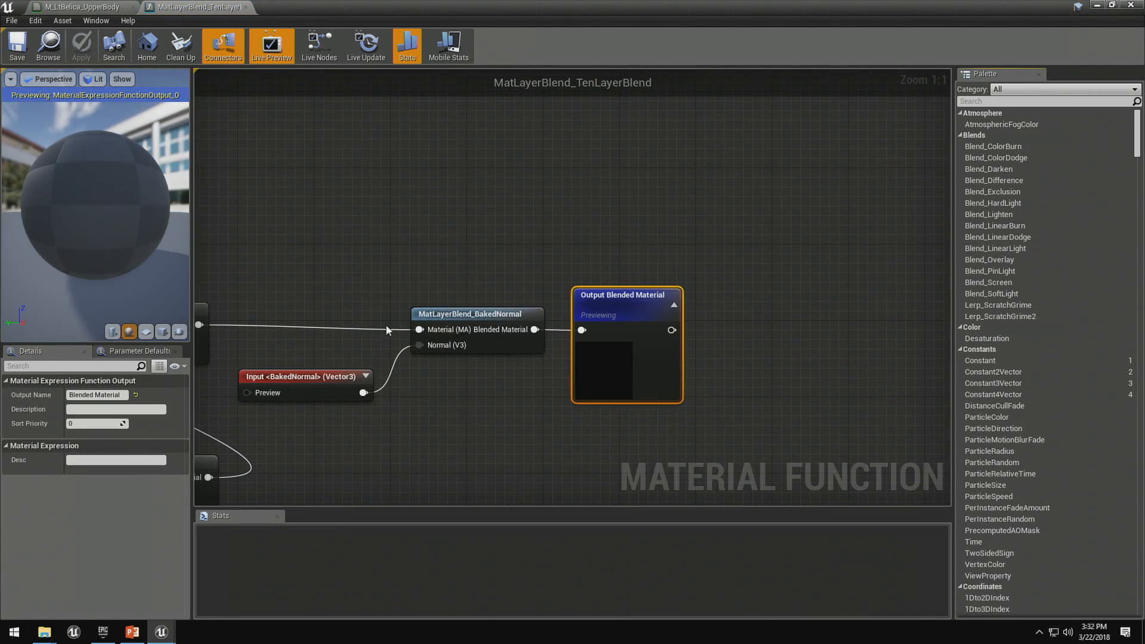
scroll(571, 228, down, 6)
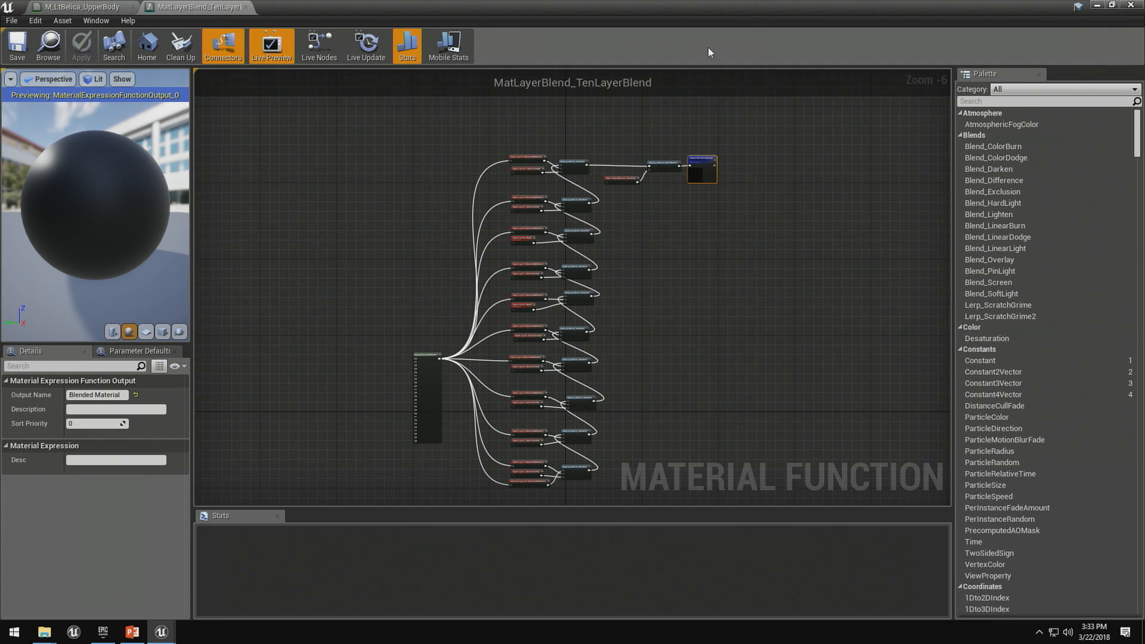
click(247, 7)
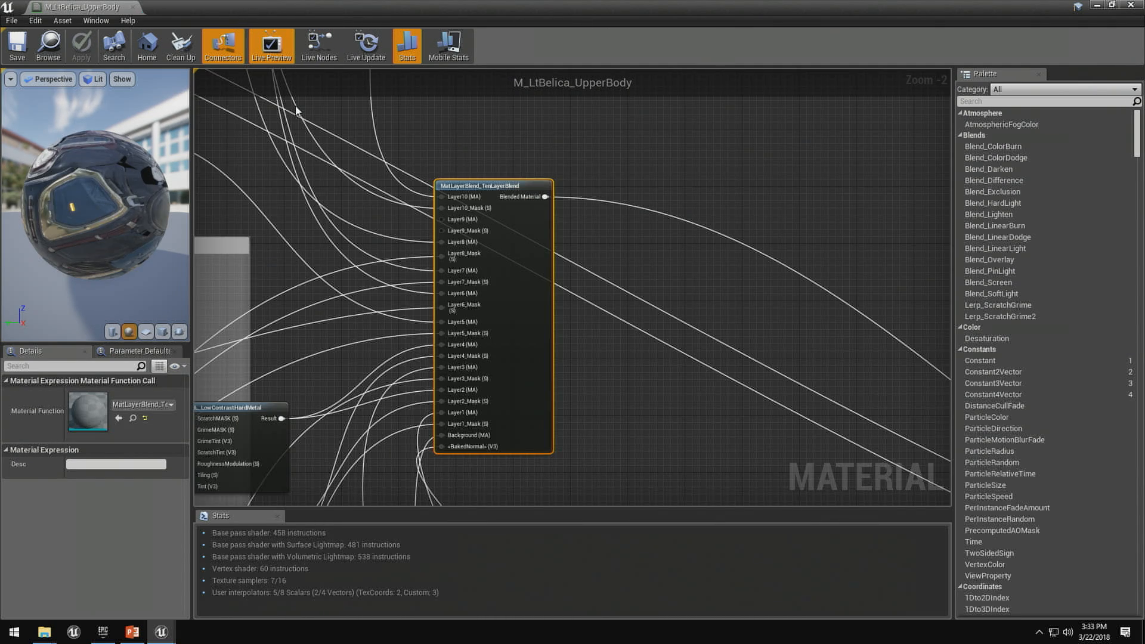
- Review the Decals, Gem, Leather, Rubber Trim and Metals node groups feeding the ten-layer blend
scroll(481, 295, down, 6)
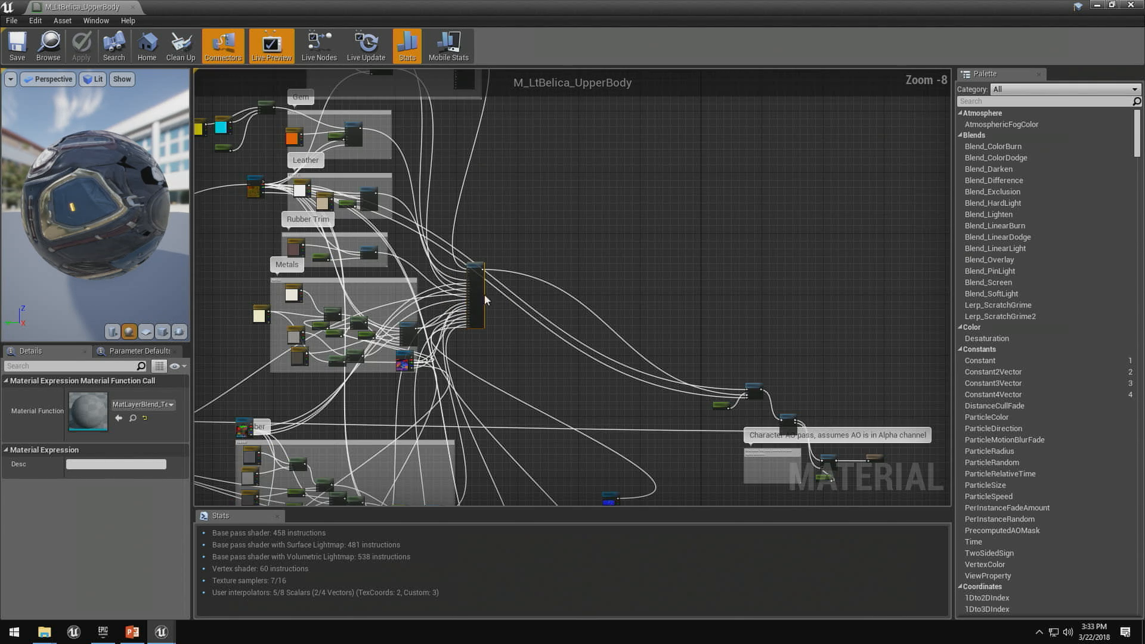
right_drag(484, 294, 611, 328)
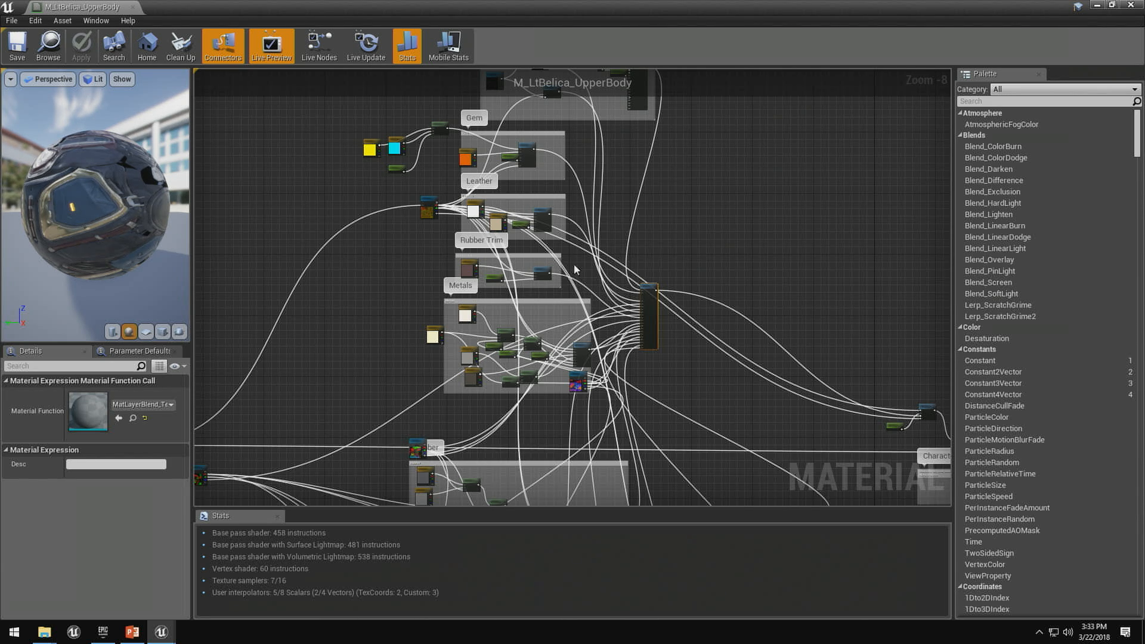
right_drag(592, 184, 556, 317)
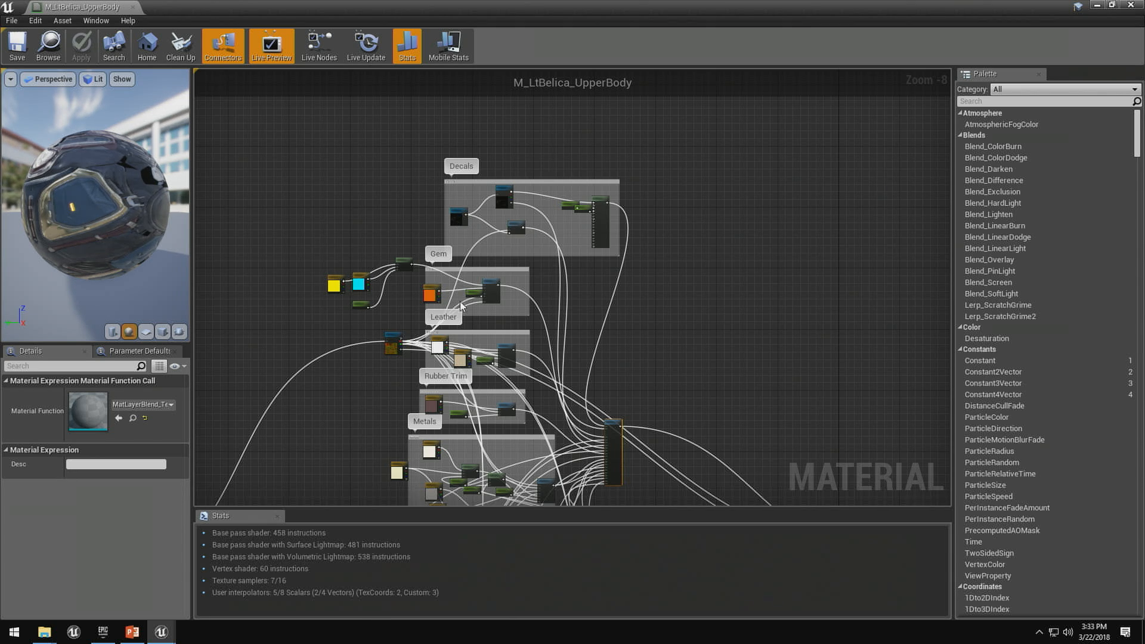
right_drag(514, 375, 597, 192)
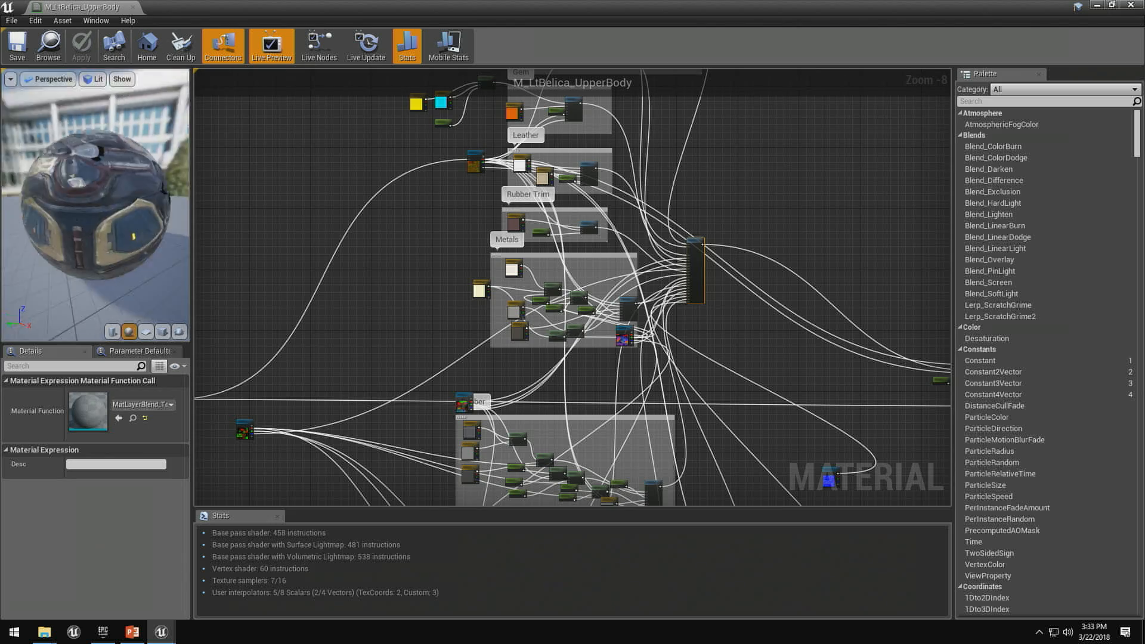
scroll(561, 308, up, 6)
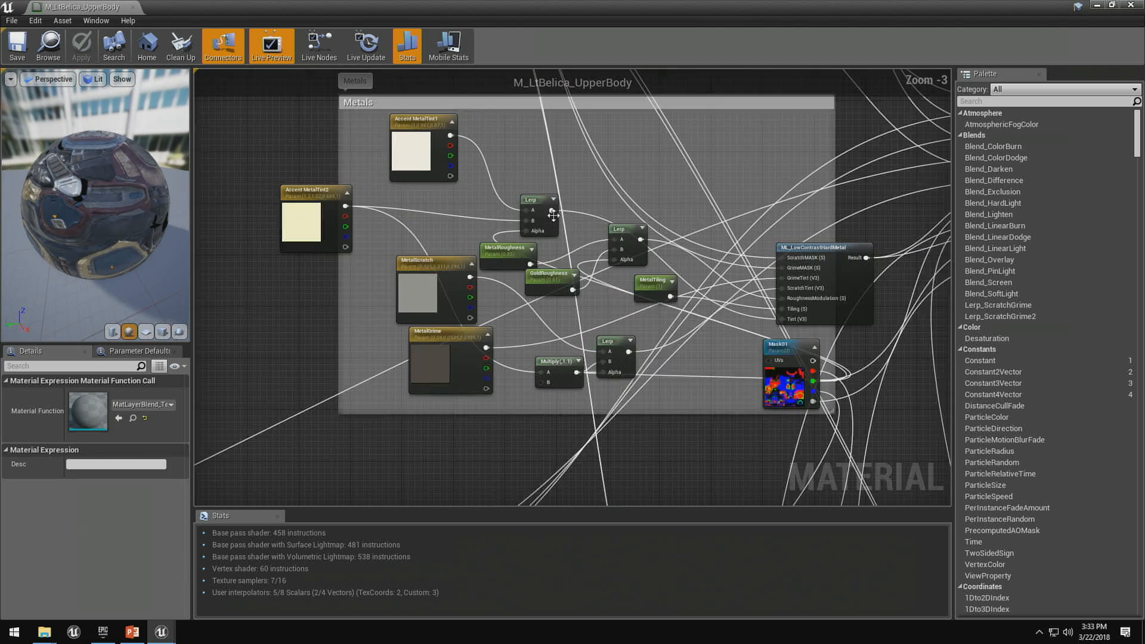
- Select the ML_LowContrastHardMetal node in the Metals group and move it up, away from the Mask01 texture node
right_drag(653, 244, 604, 244)
click(798, 258)
right_drag(852, 365, 683, 366)
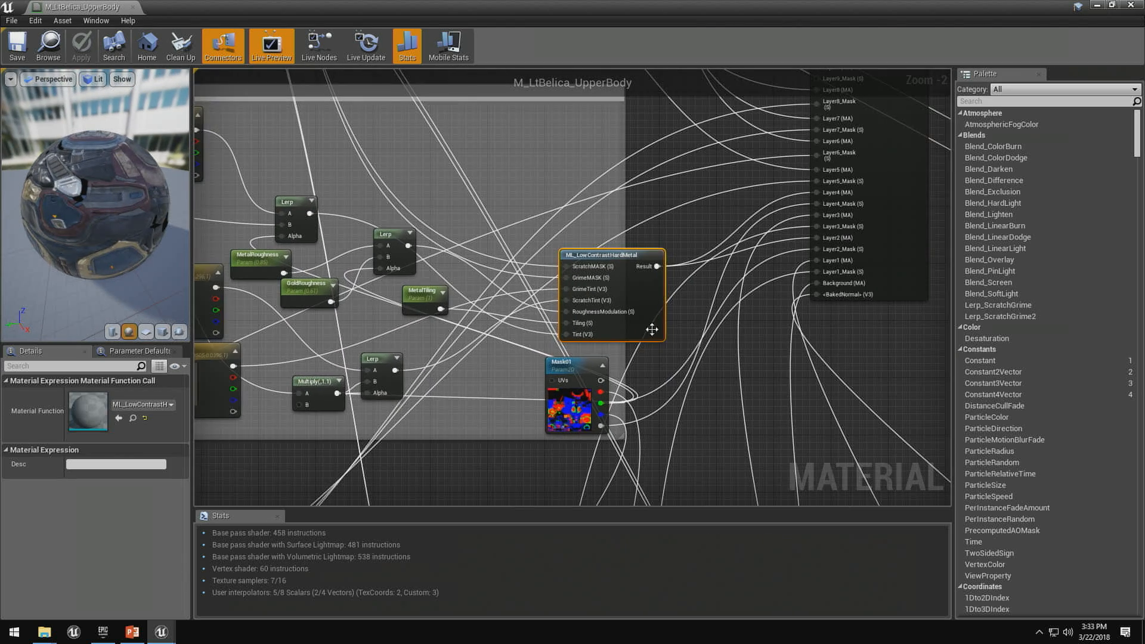
drag(629, 258, 596, 195)
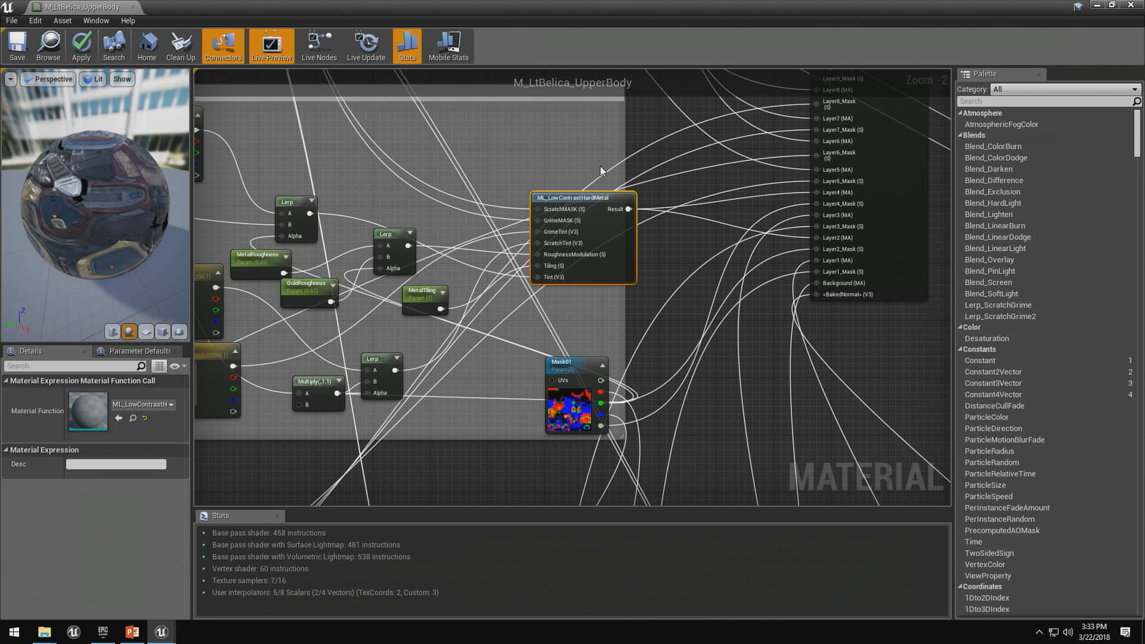
- Open the ML_LowContrastHardMetal function, inspect its node network, and close both the function and the M_LtBelica_UpperBody material
double_click(581, 199)
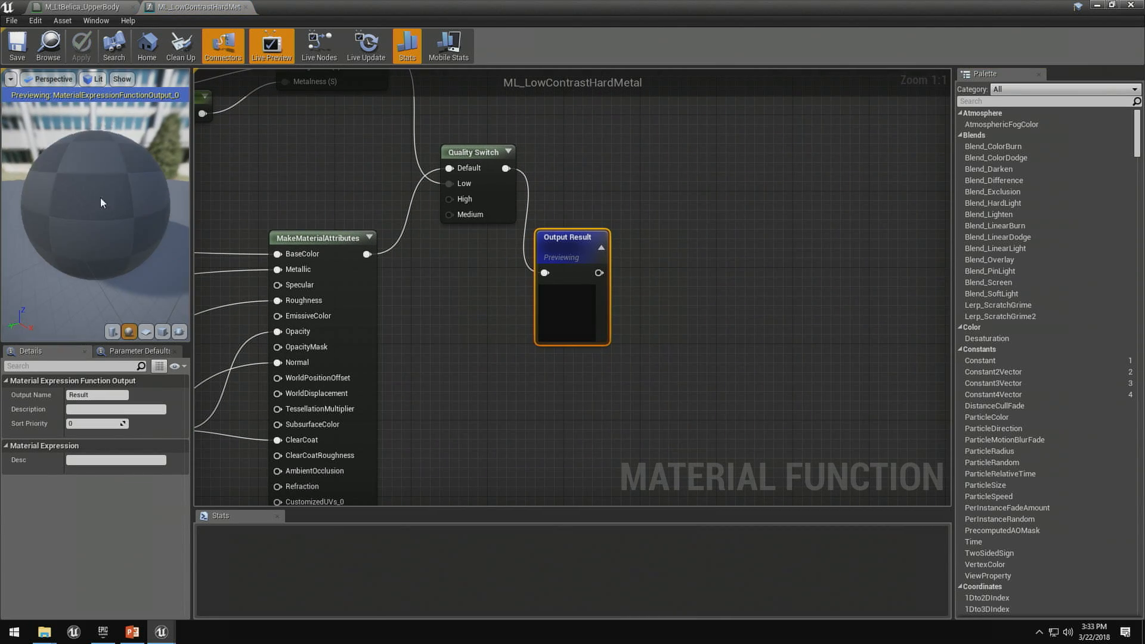
scroll(443, 239, down, 3)
scroll(444, 239, down, 3)
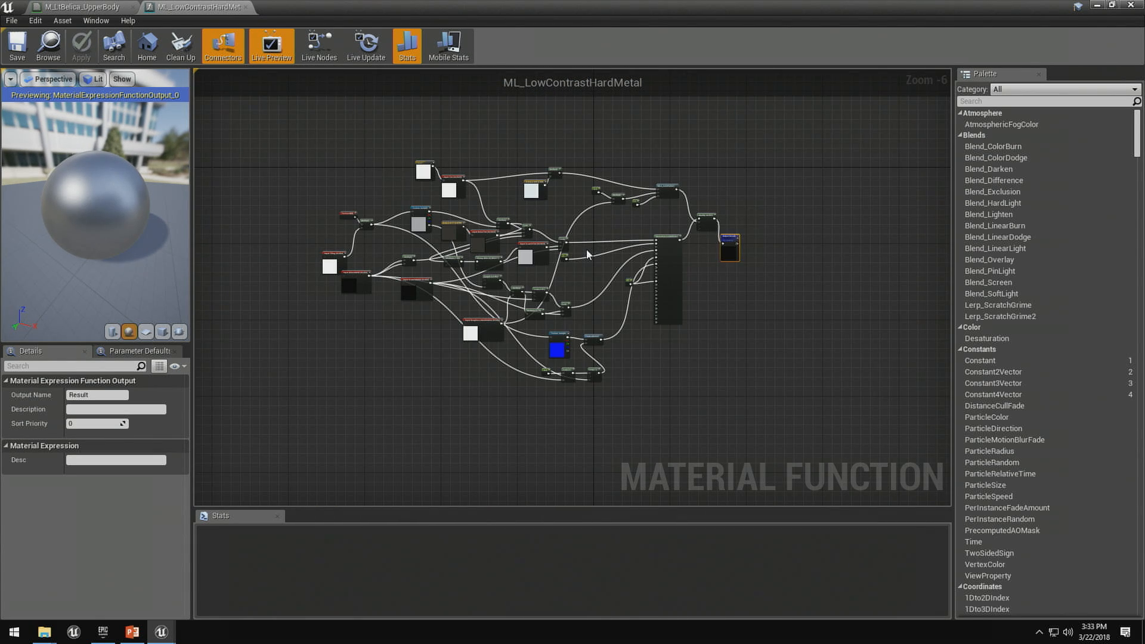
scroll(469, 272, up, 6)
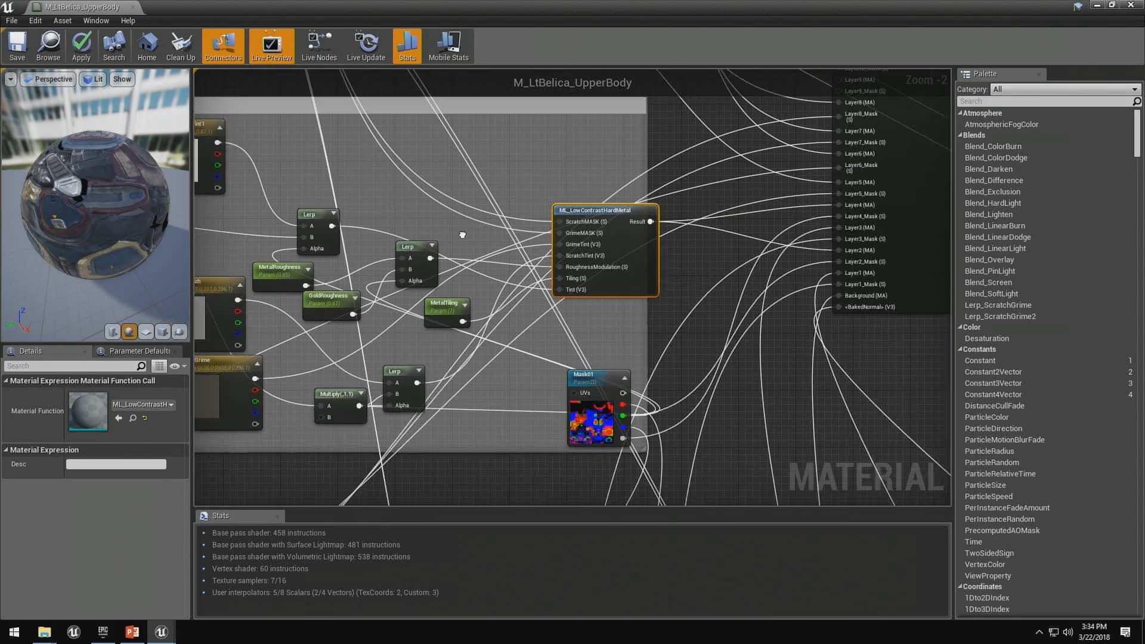
right_drag(462, 235, 517, 258)
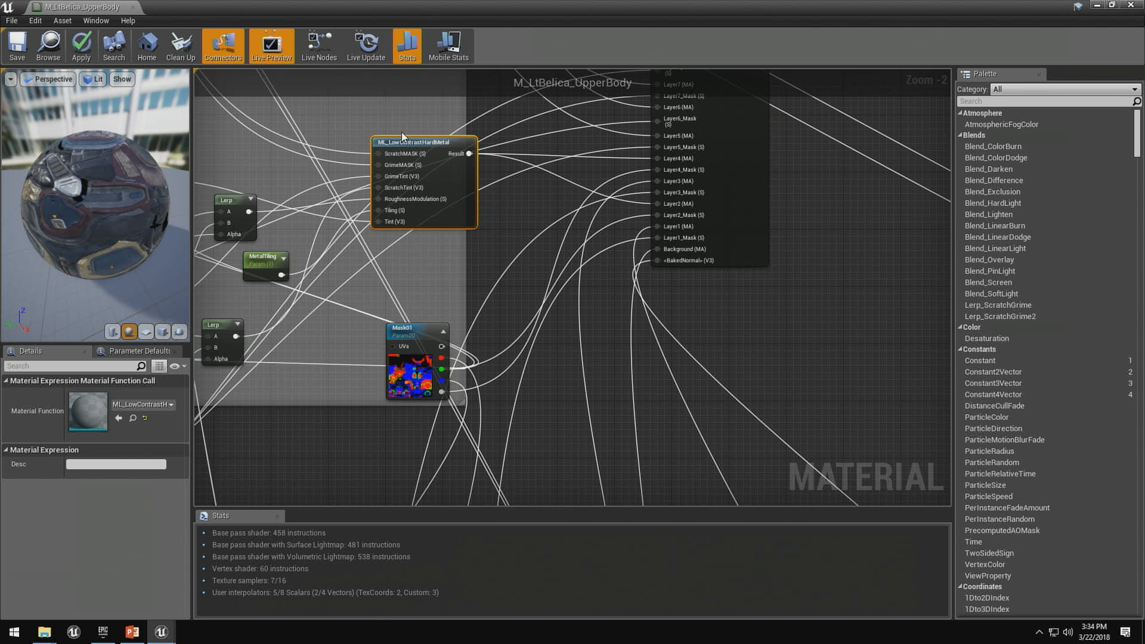
click(132, 8)
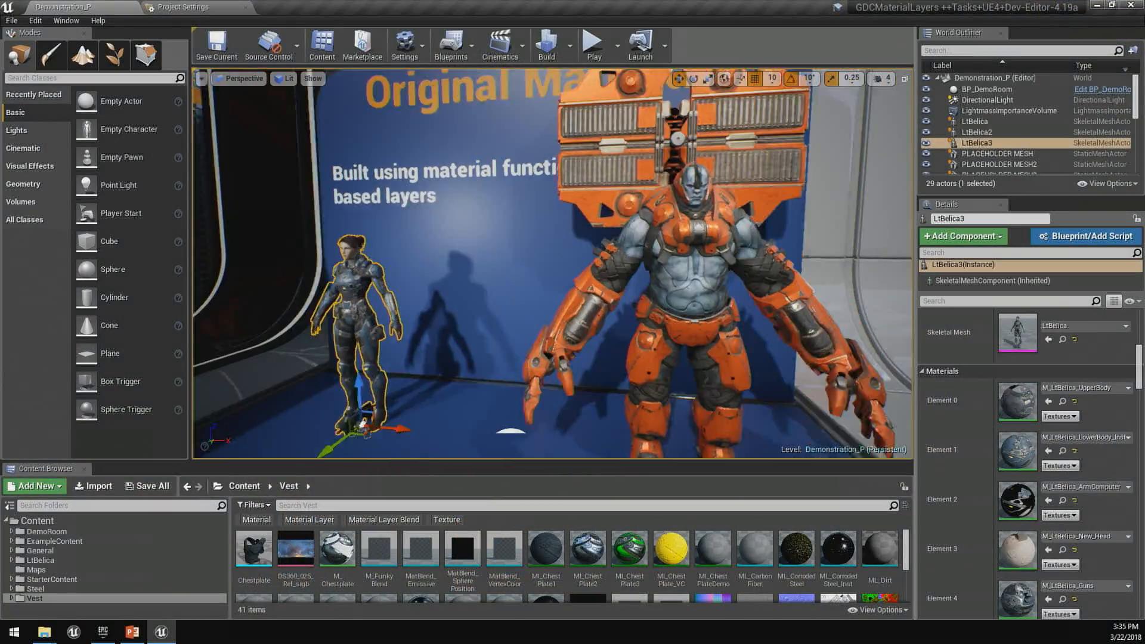
- Go to the New Materials display in the level, select the LtBelica2 character and open its ML_Belica_UpperBody material
key(s)
mouse_move(798, 333)
right_down()
mouse_move(818, 330)
mouse_move(798, 333)
right_up()
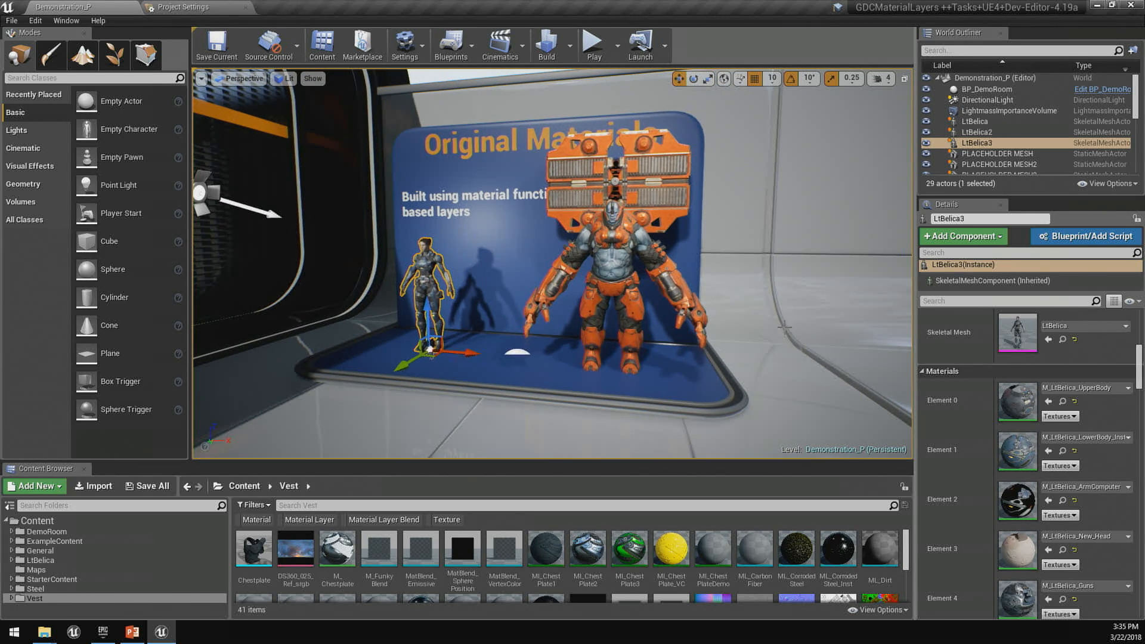
mouse_move(794, 306)
right_down()
mouse_move(847, 309)
mouse_move(775, 311)
right_up()
key(w)
key(s)
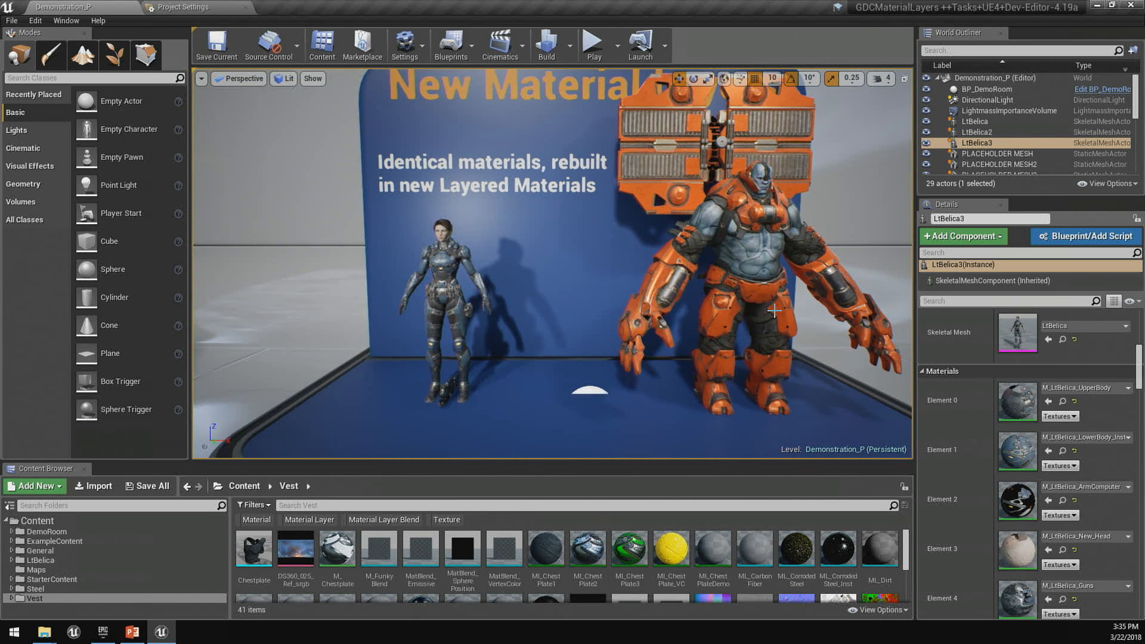
click(439, 268)
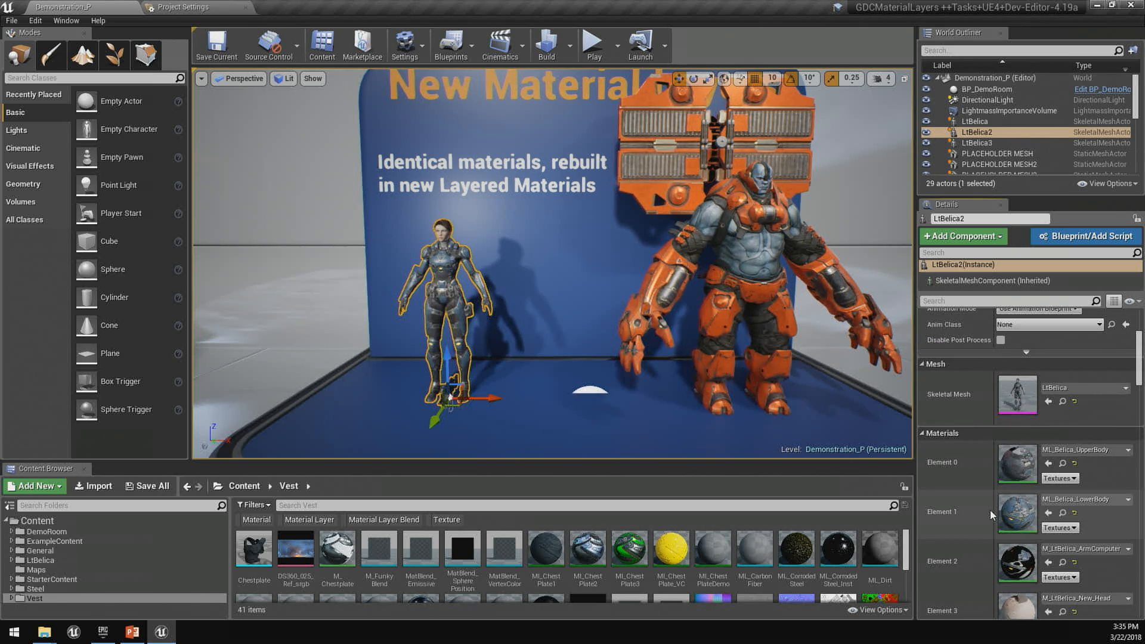
double_click(1024, 462)
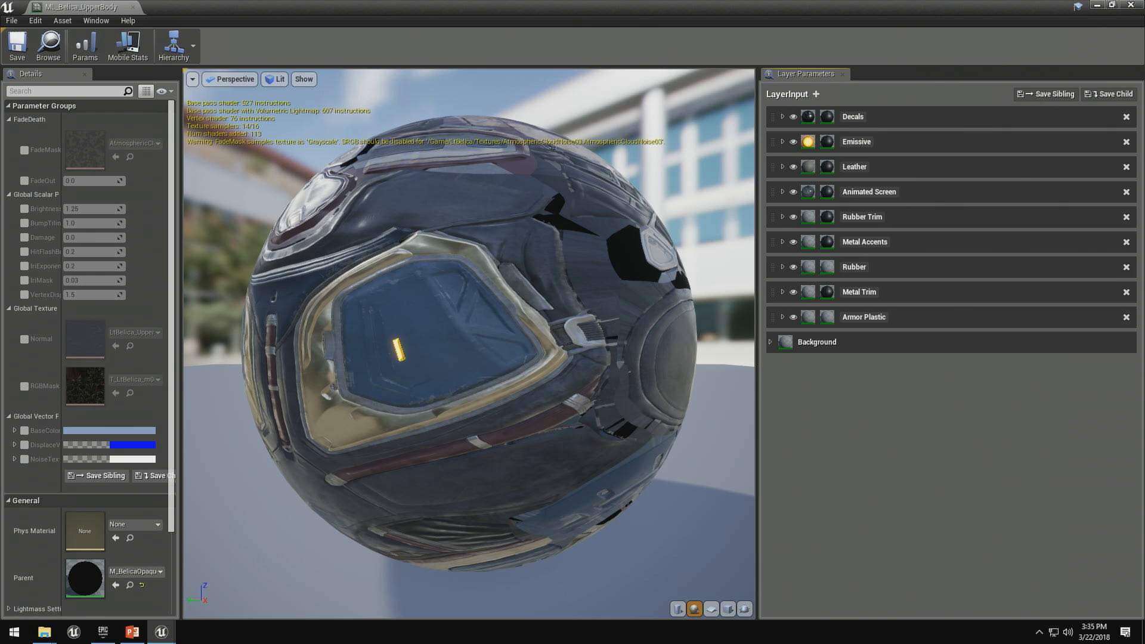
- Rotate the preview sphere, expand the Armor Plastic layer and review its Layer Asset parameters
drag(411, 442, 591, 549)
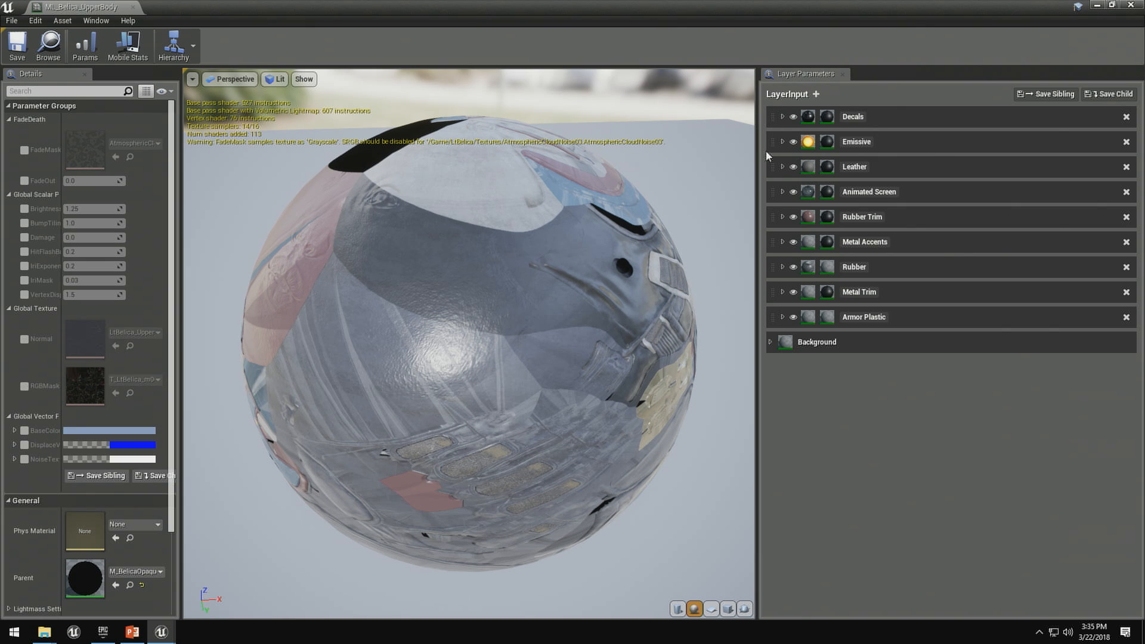
click(783, 317)
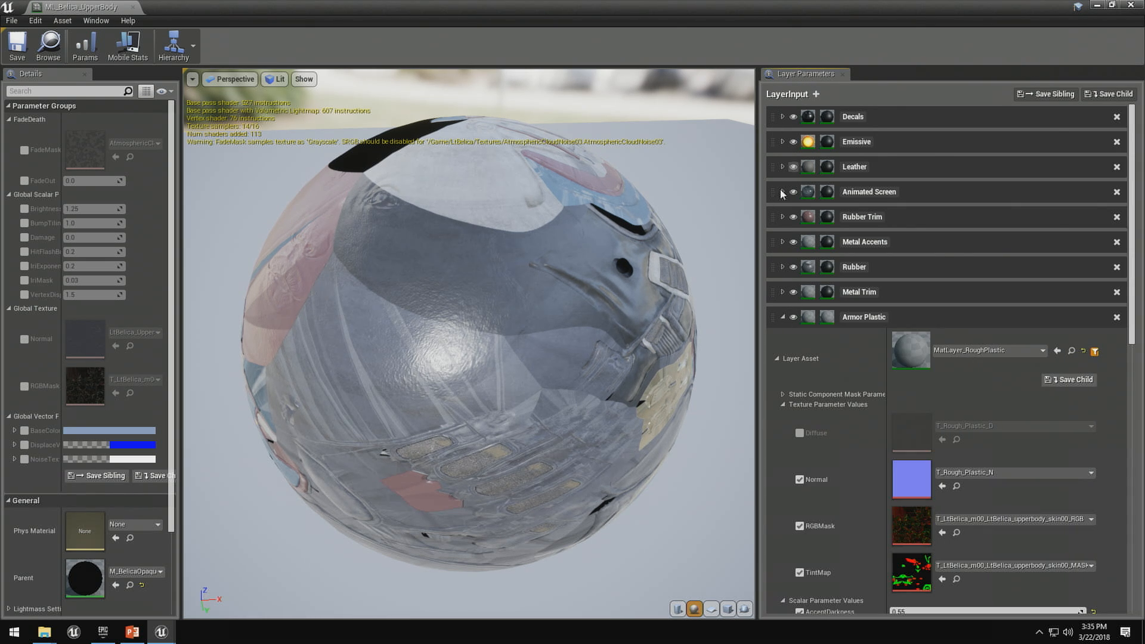
scroll(773, 249, down, 4)
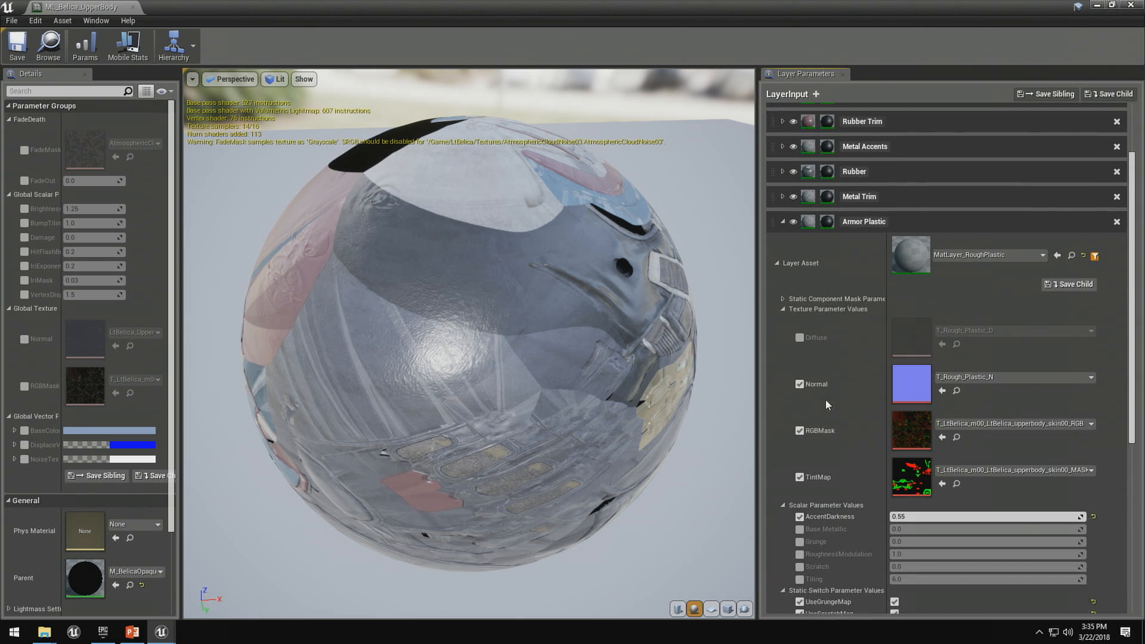
- Collapse Armor Plastic's Layer Asset settings to view its Blend Asset, and toggle the layer's visibility off and back on
click(777, 245)
right_drag(833, 363, 843, 262)
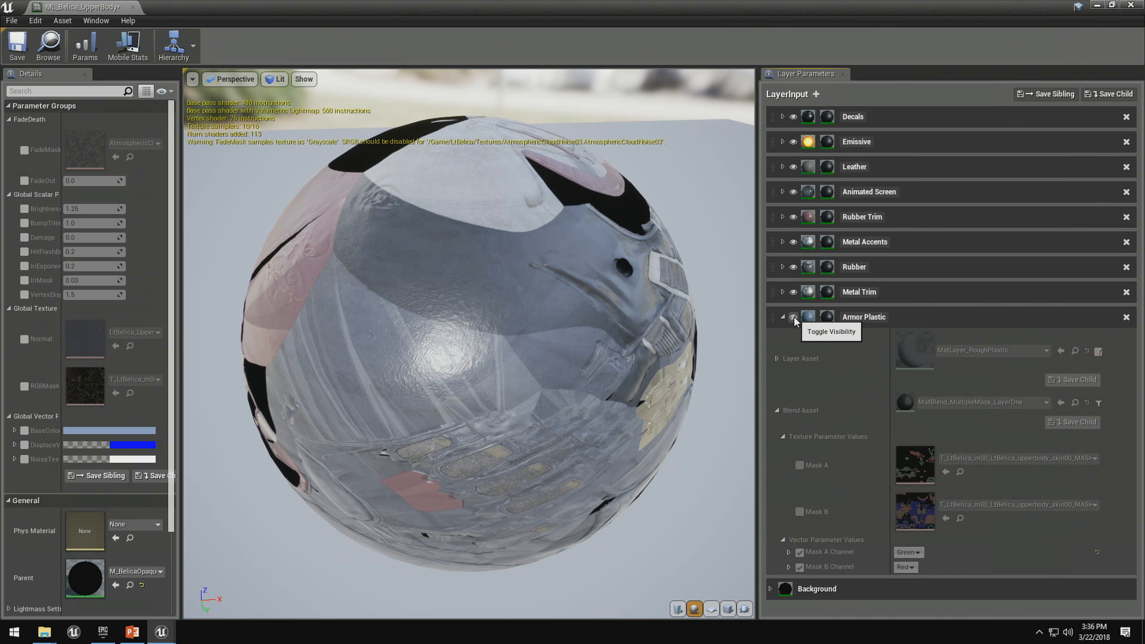
click(793, 318)
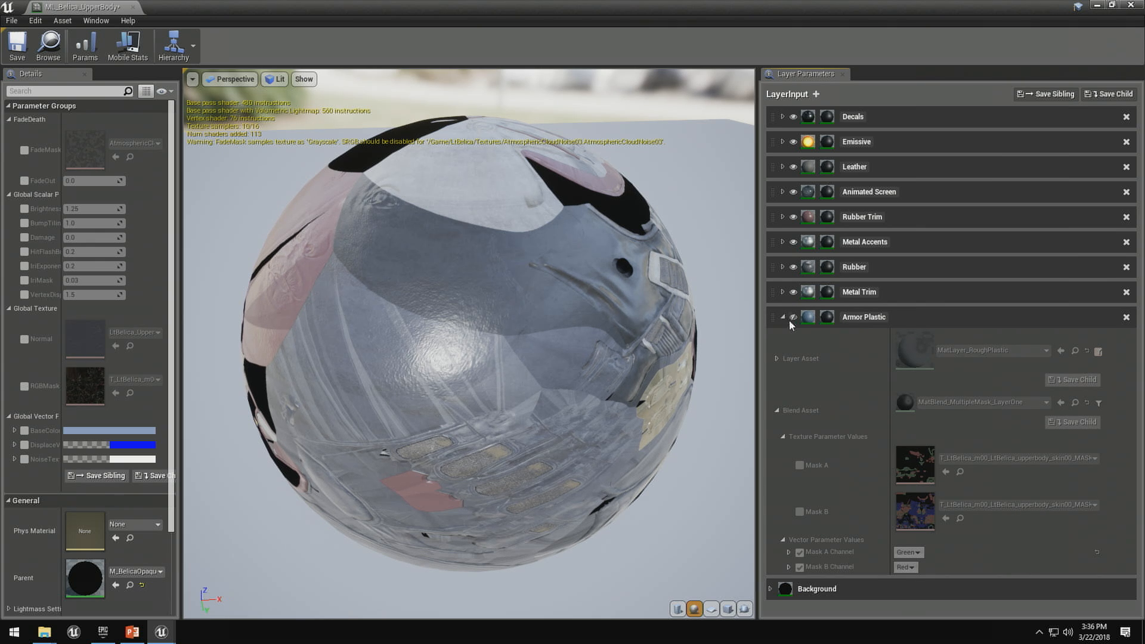
click(794, 321)
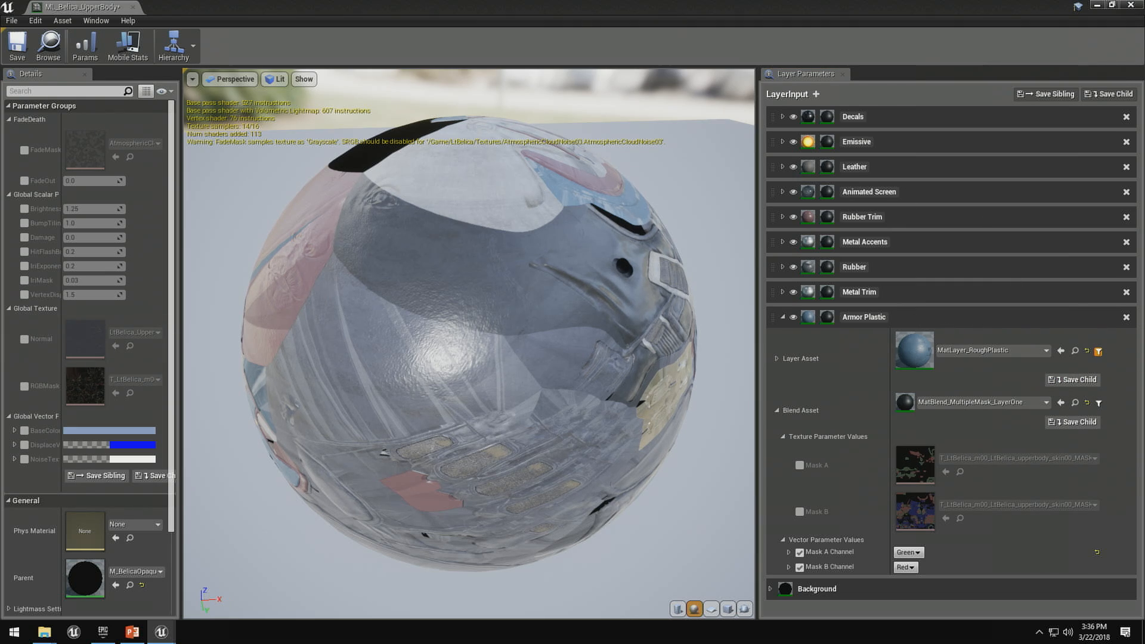
- Open the MatLayer_RoughPlastic asset of the Armor Plastic layer, inspect its full node graph, and close it
double_click(915, 351)
right_drag(350, 435, 588, 414)
scroll(589, 414, down, 7)
right_drag(445, 430, 585, 358)
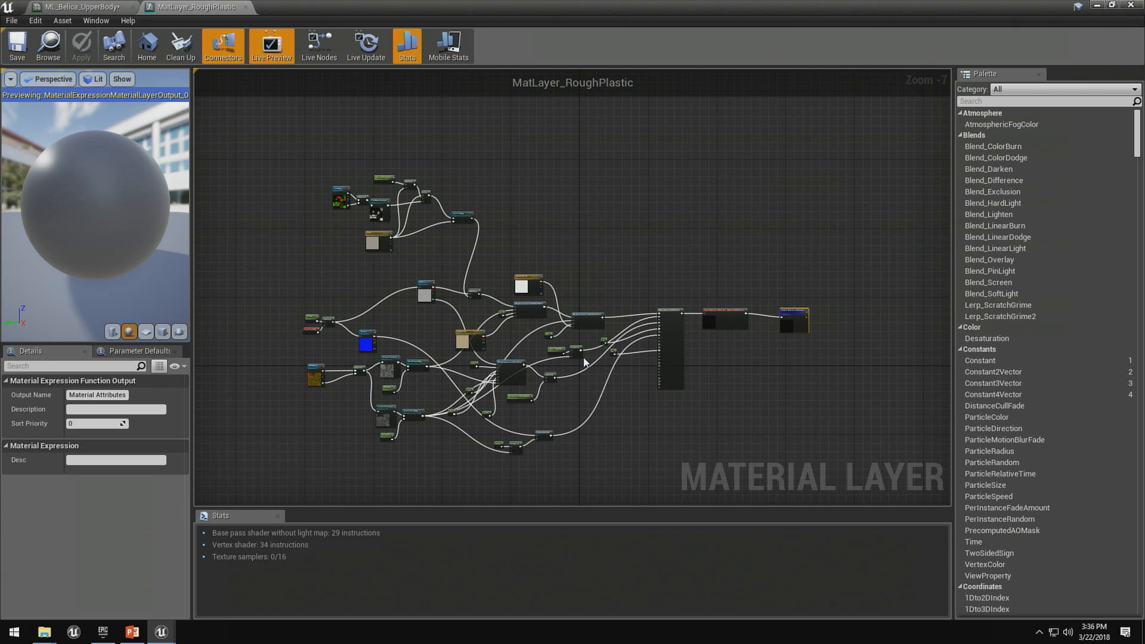
click(245, 7)
- Expand Armor Plastic's Layer Asset settings and set its Tint to a deep blue, hex sRGB 006C95FF
scroll(828, 435, down, 2)
scroll(825, 320, up, 2)
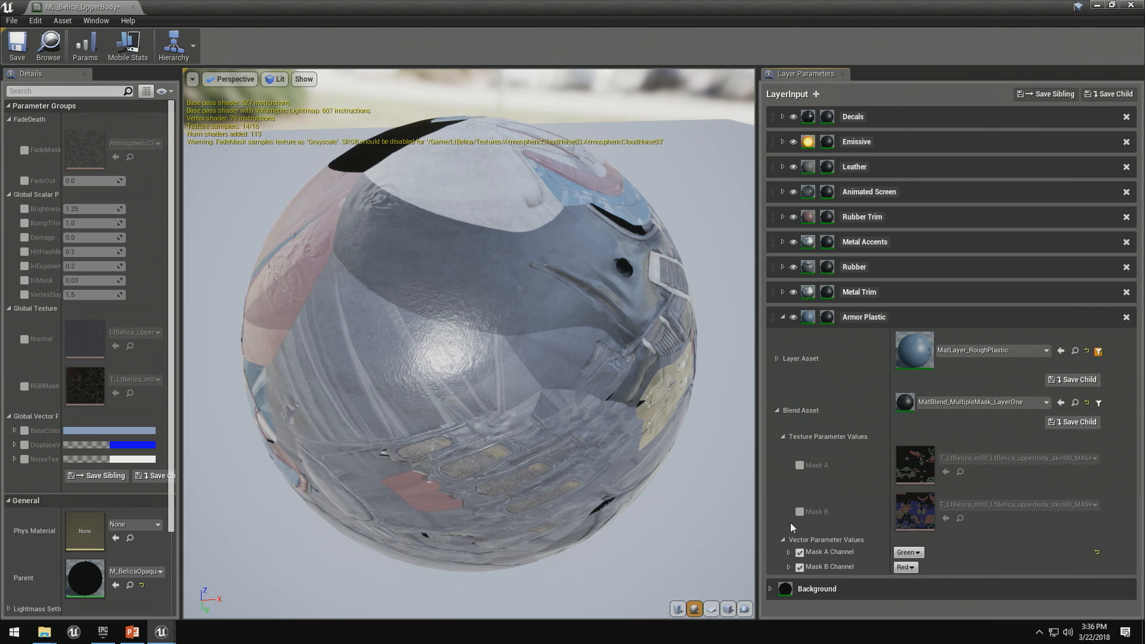
click(777, 358)
scroll(820, 452, down, 5)
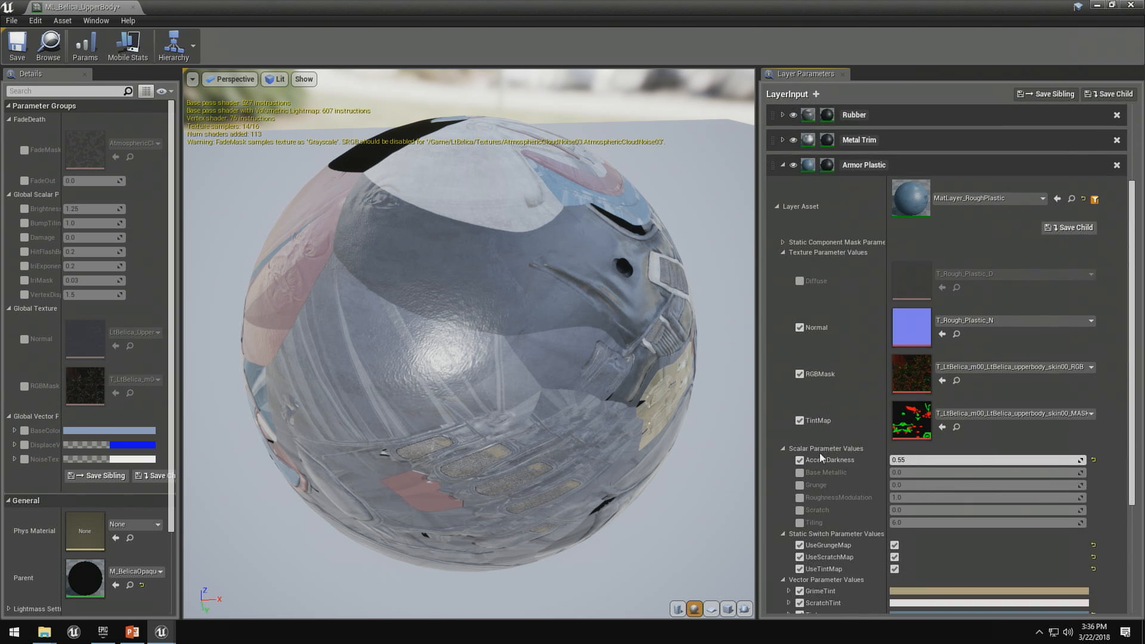
scroll(928, 493, down, 1)
click(938, 483)
click(792, 404)
drag(792, 402, 644, 339)
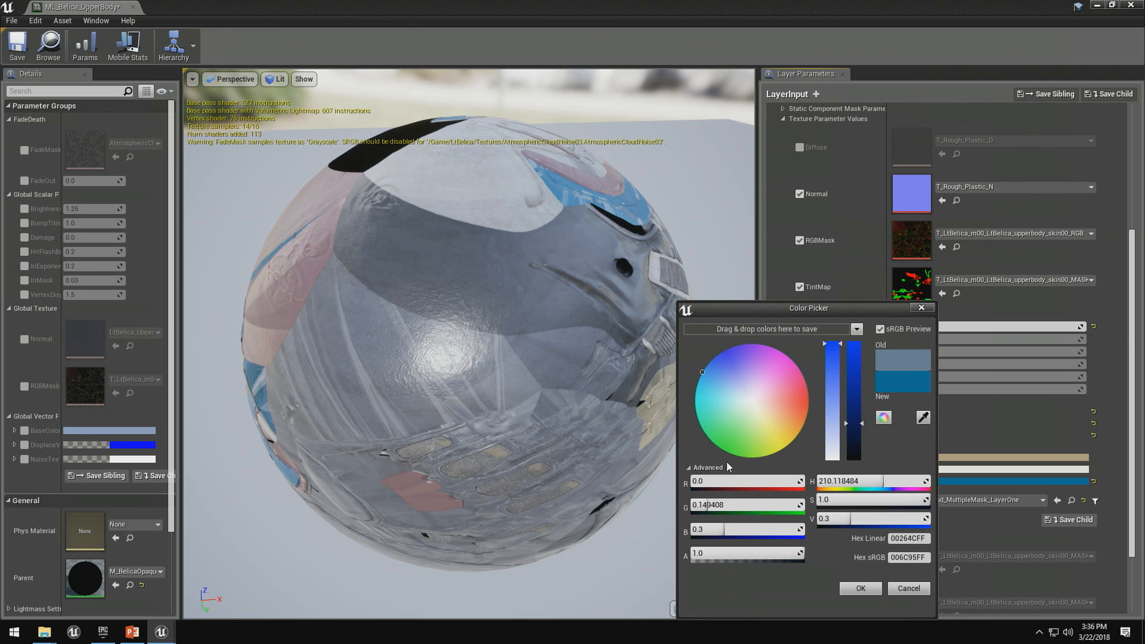
click(922, 308)
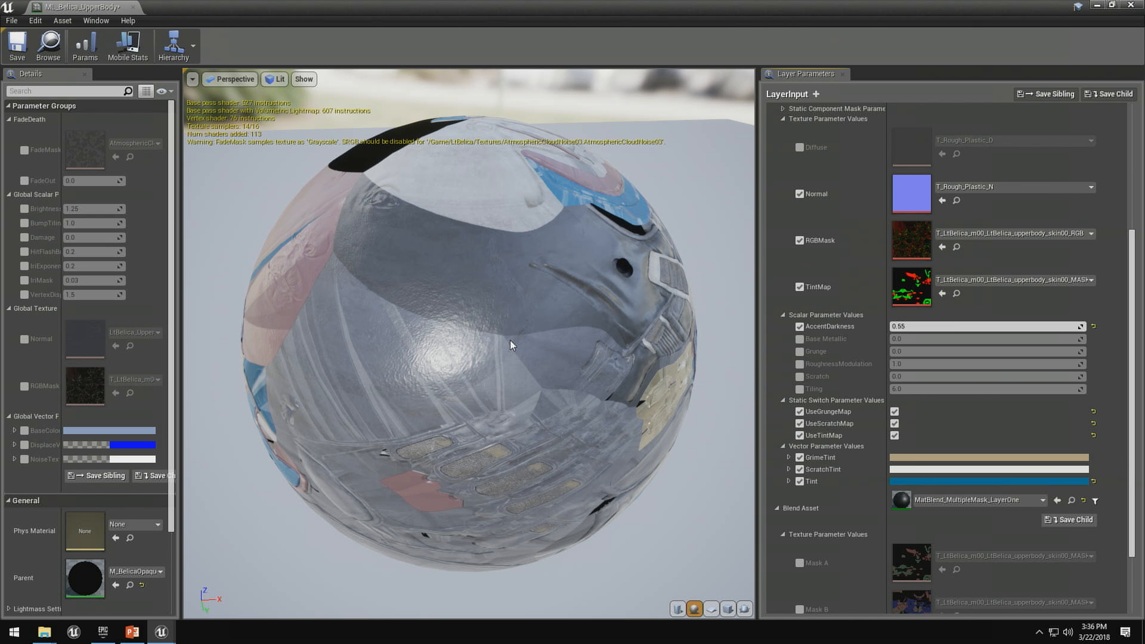
- Save the layer setup as a child instance named ML_Belica_UpperBody_Var_01 and rotate its preview sphere
click(1109, 94)
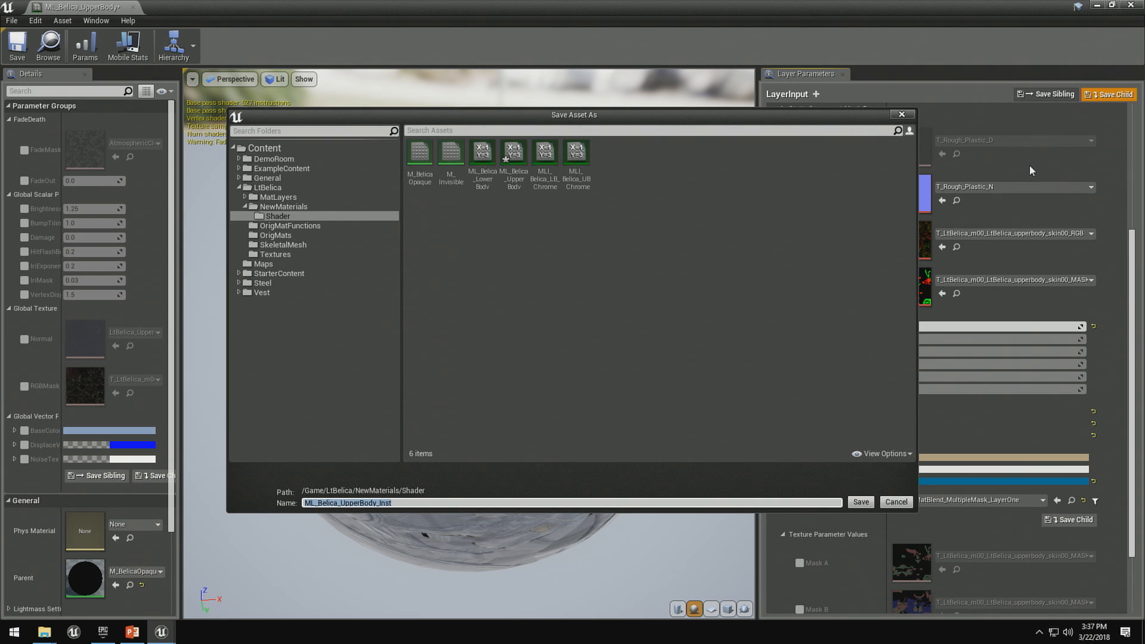
click(544, 503)
key(BackSpace)
key(BackSpace)
key(BackSpace)
key(BackSpace)
text(Var_01)
key(Return)
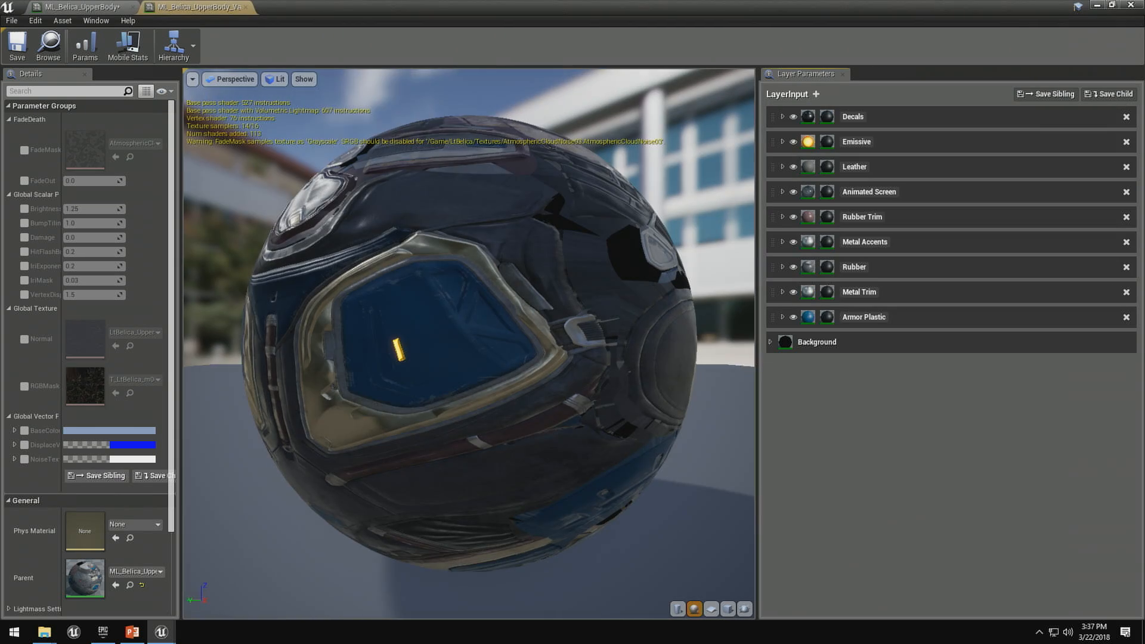
drag(371, 383, 507, 427)
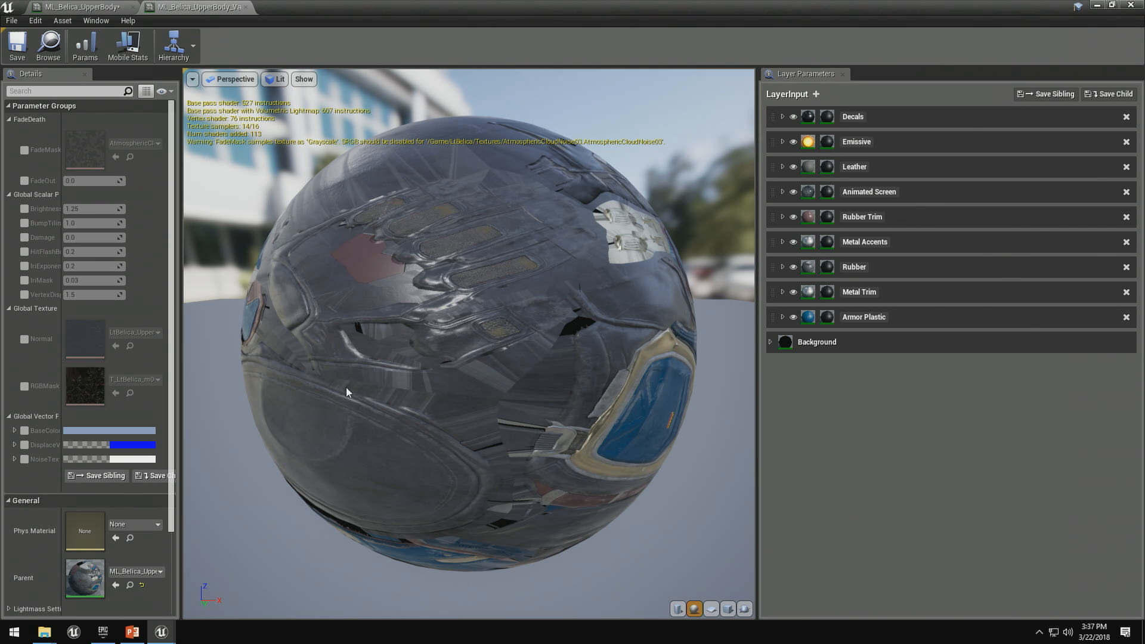
- Return to the parent ML_Belica_UpperBody material and set Armor Plastic's Tint to orange, hex sRGB 954E00FF
click(84, 7)
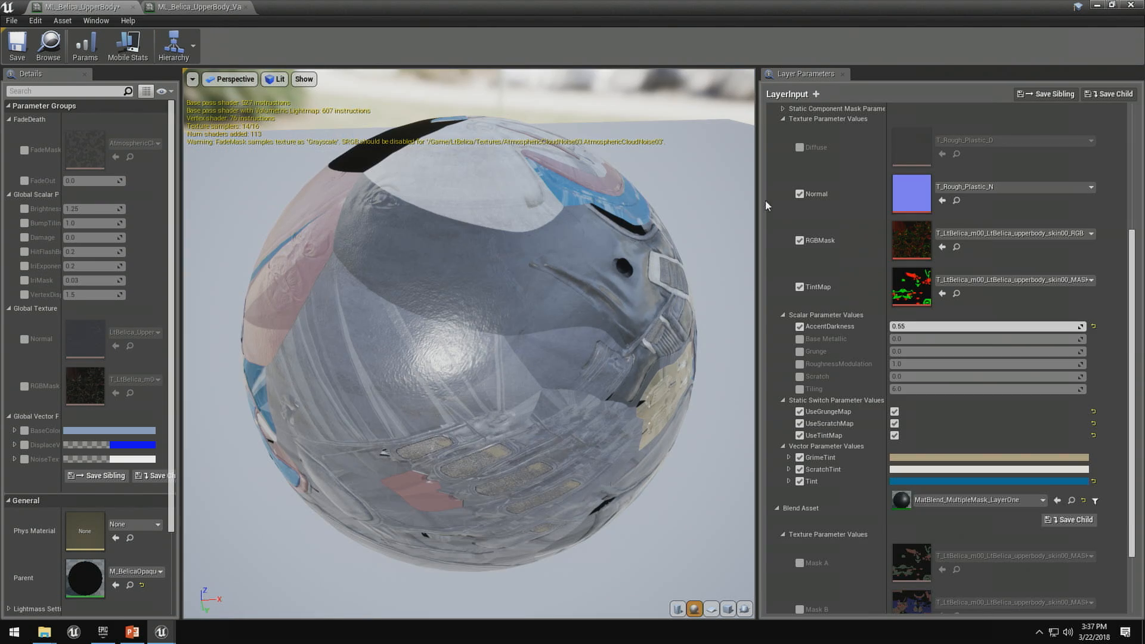
click(1012, 482)
click(880, 417)
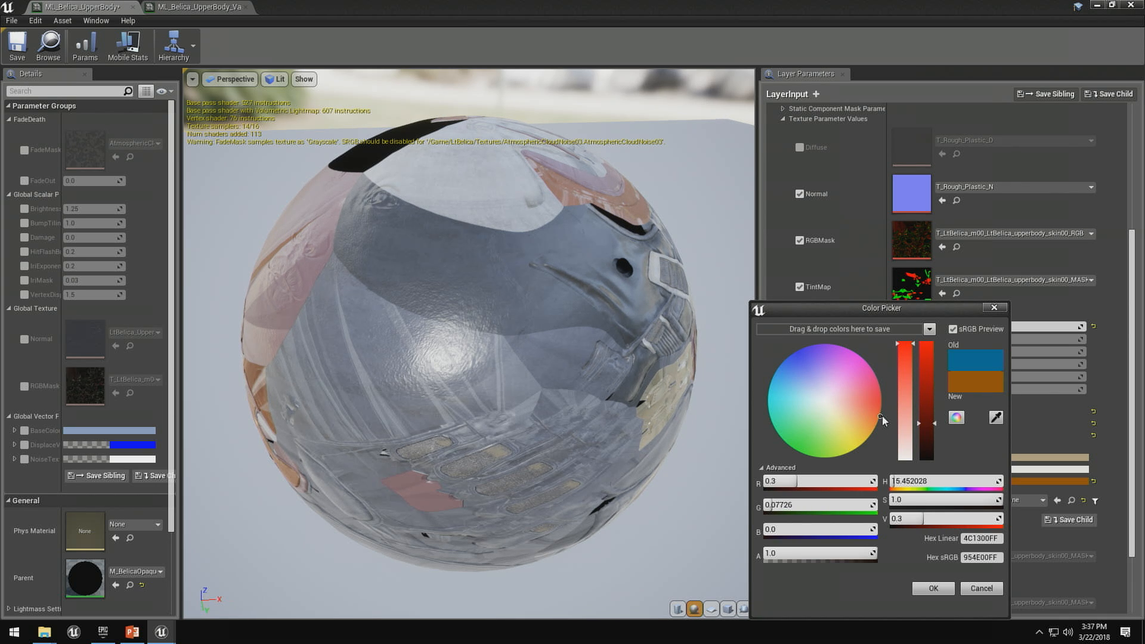
- Save the orange setup as a child instance named ML_Belica_UpperBody_Orange and check both new child instances in the Shader folder
click(1108, 94)
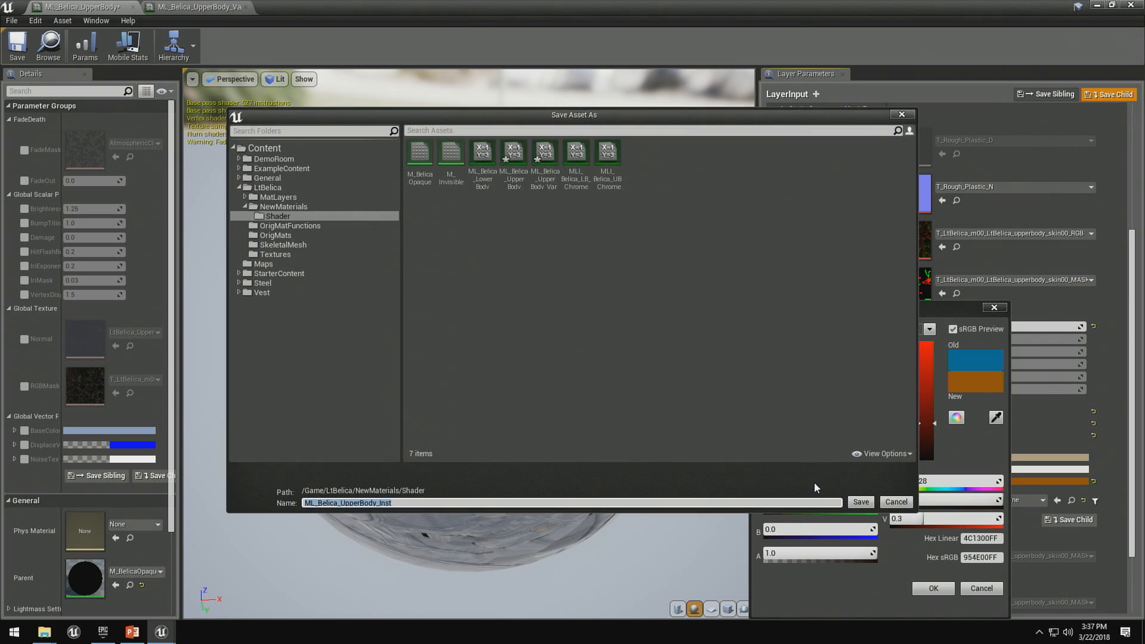
key(End)
key(BackSpace)
key(BackSpace)
key(BackSpace)
key(BackSpace)
text(Orange)
key(Return)
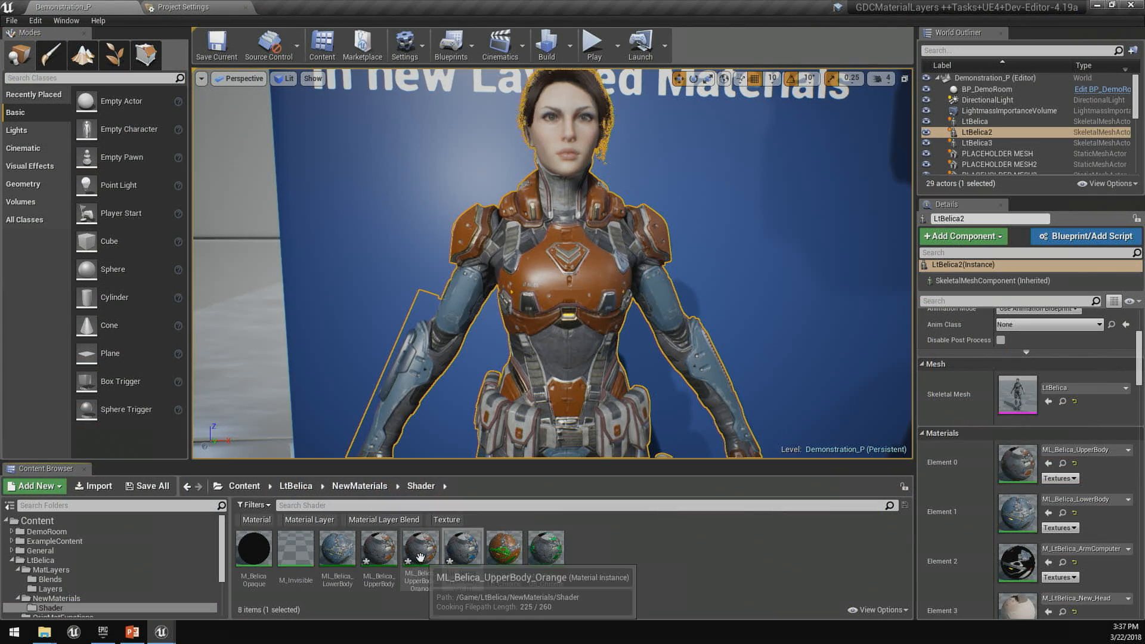
click(420, 552)
click(463, 550)
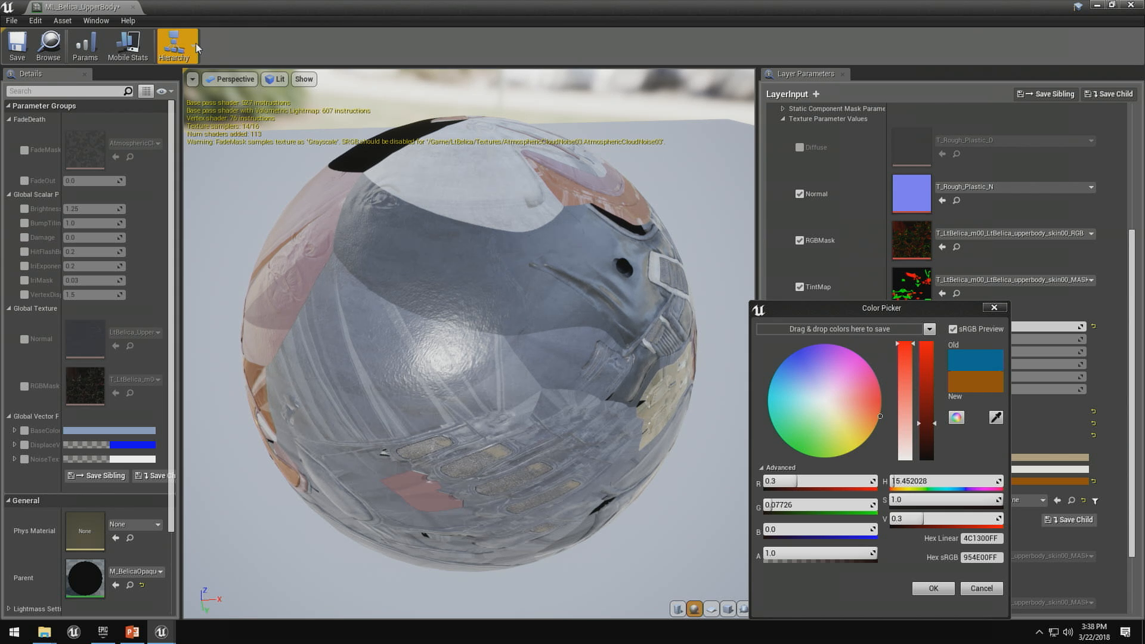
- Close the colour picker, review Armor Plastic's Layer and Blend Asset sections, and close the ML_Belica_UpperBody editor
click(999, 309)
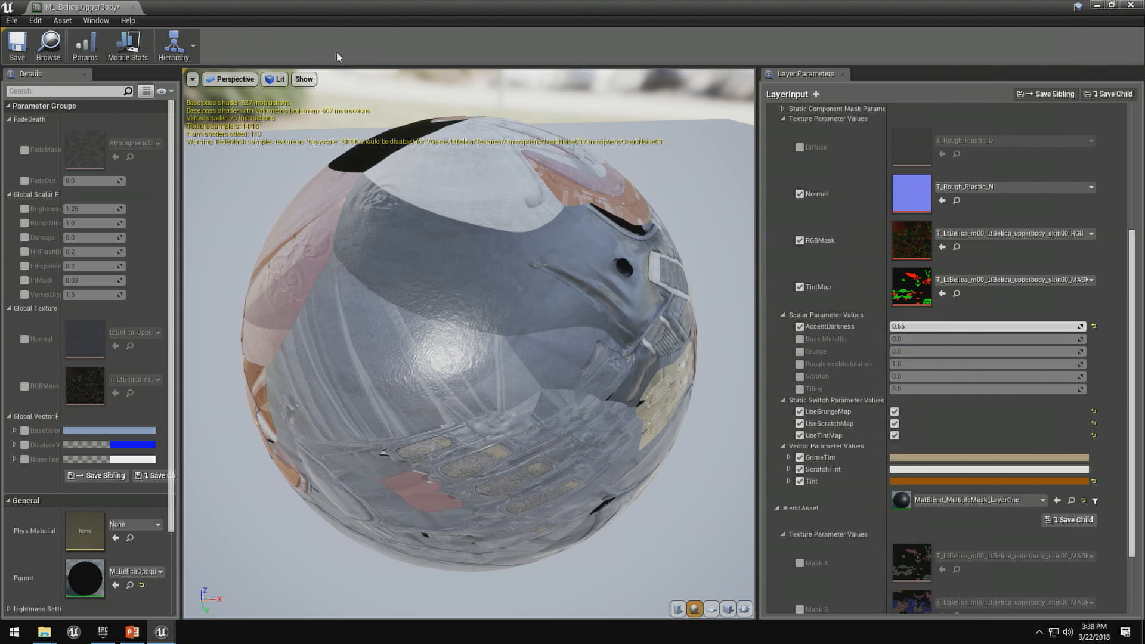
click(786, 119)
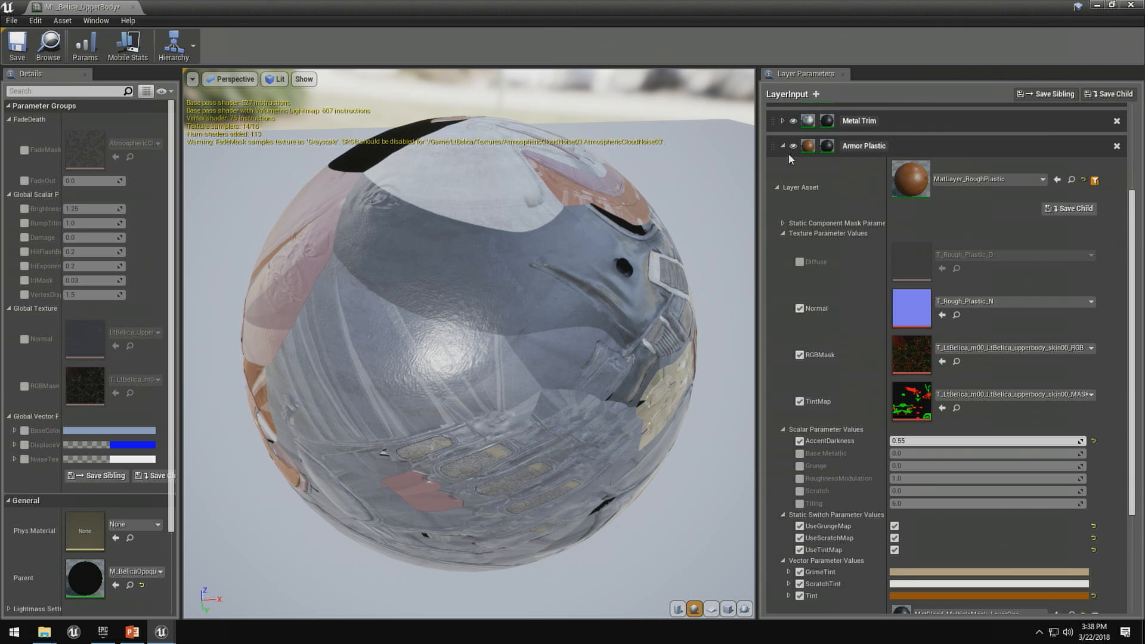
click(783, 148)
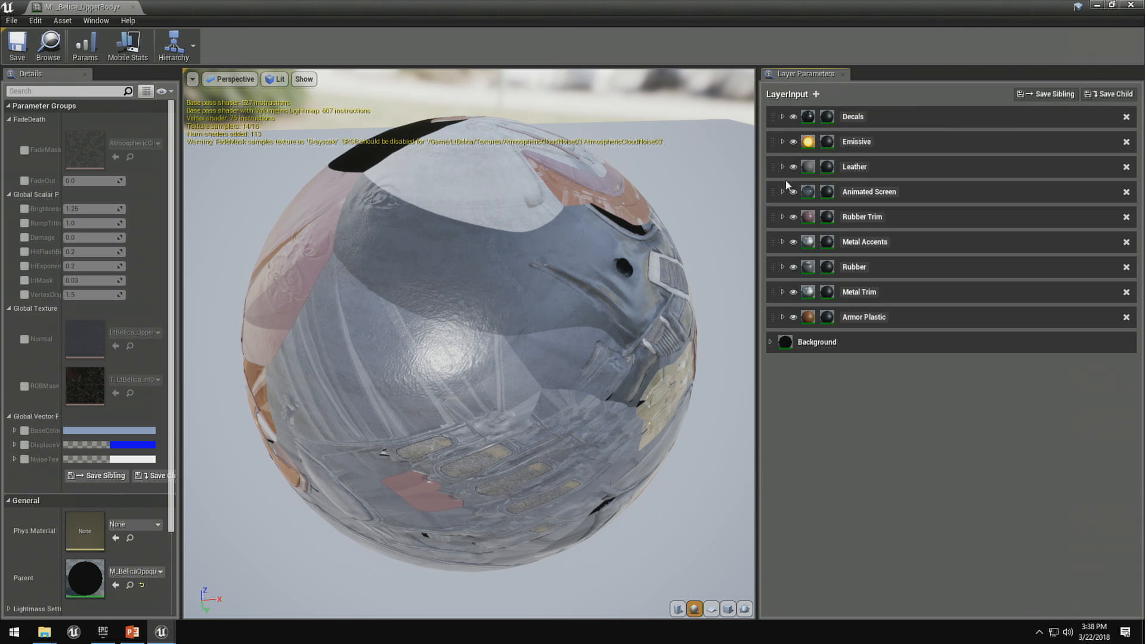
click(783, 318)
click(777, 358)
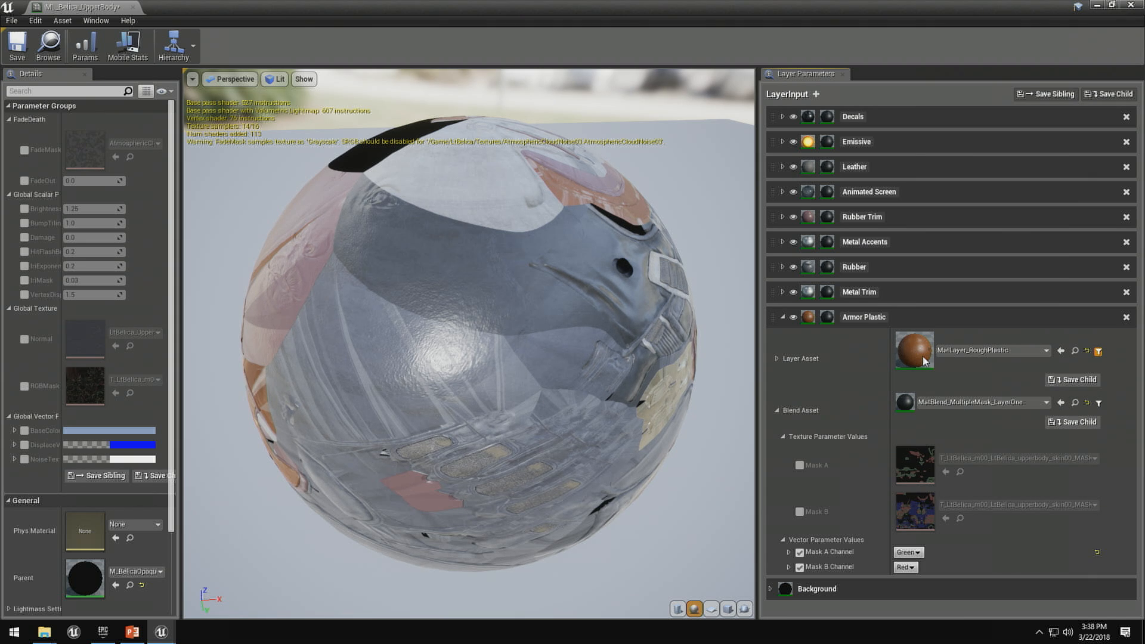
click(777, 411)
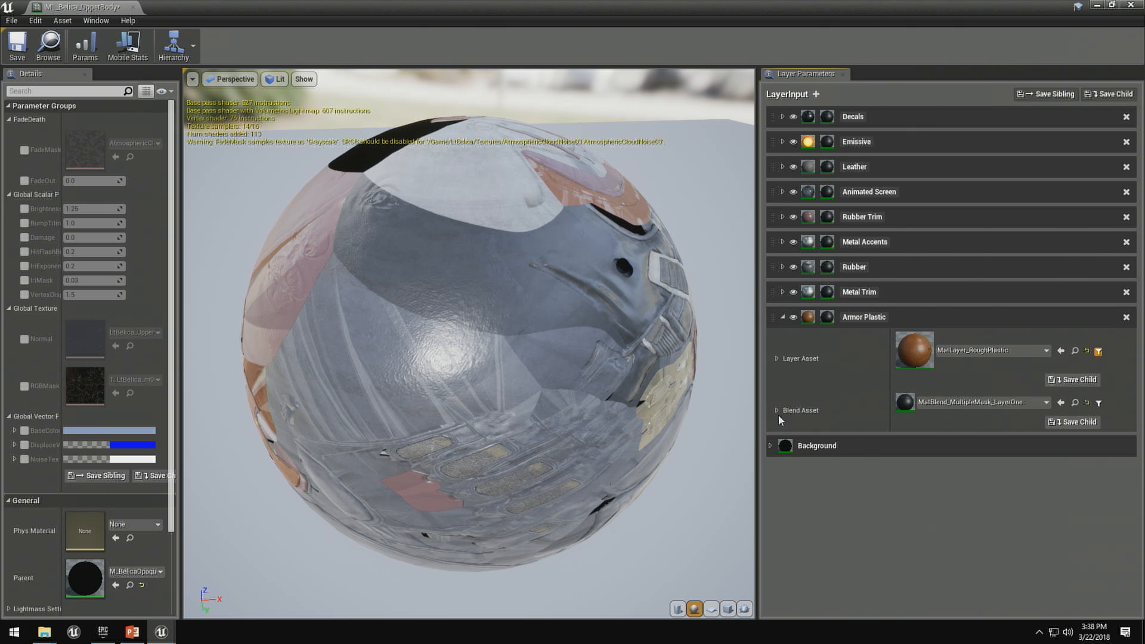
click(778, 410)
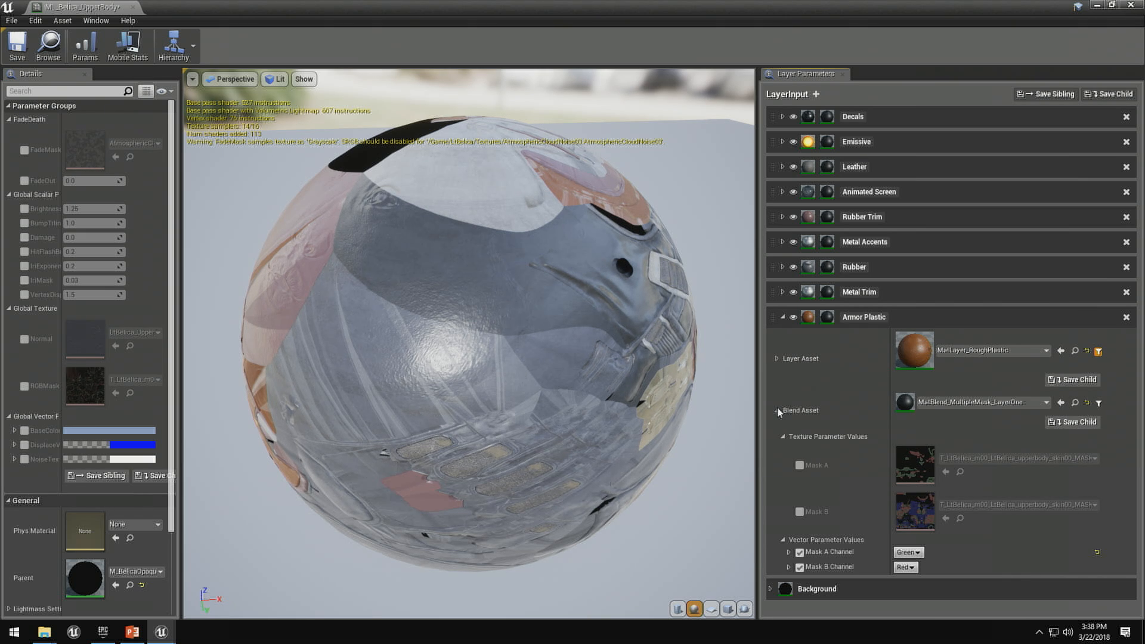
click(783, 317)
click(133, 7)
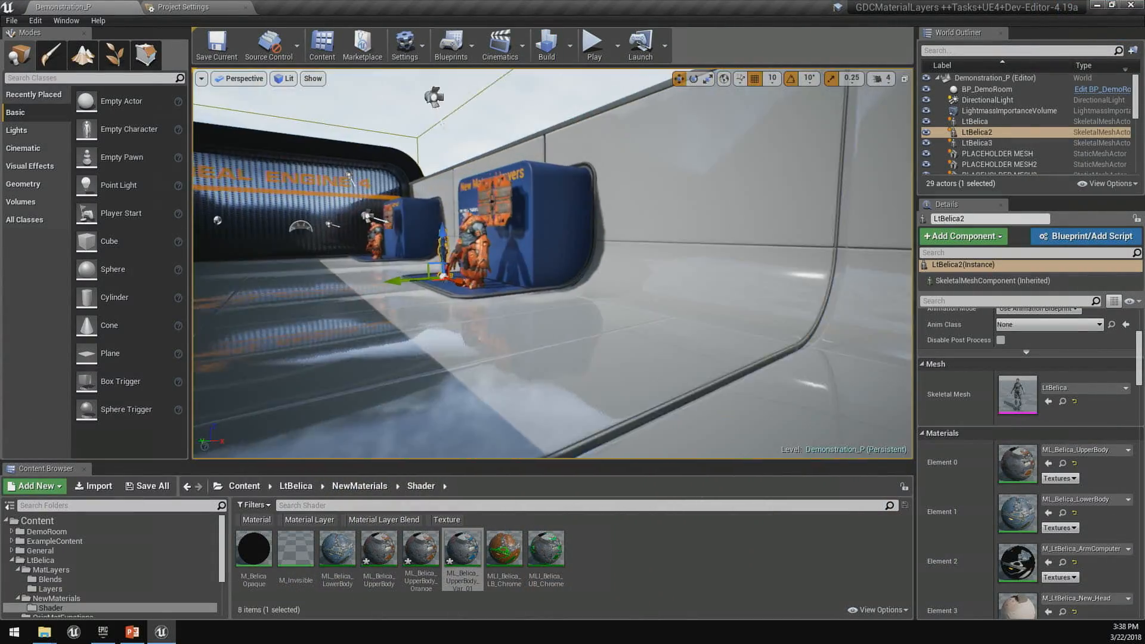
- Reopen ML_Belica_UpperBody from the LtBelica2 character, collapse the Armor Plastic layer and inspect the preview sphere from several angles
right_drag(442, 123, 439, 307)
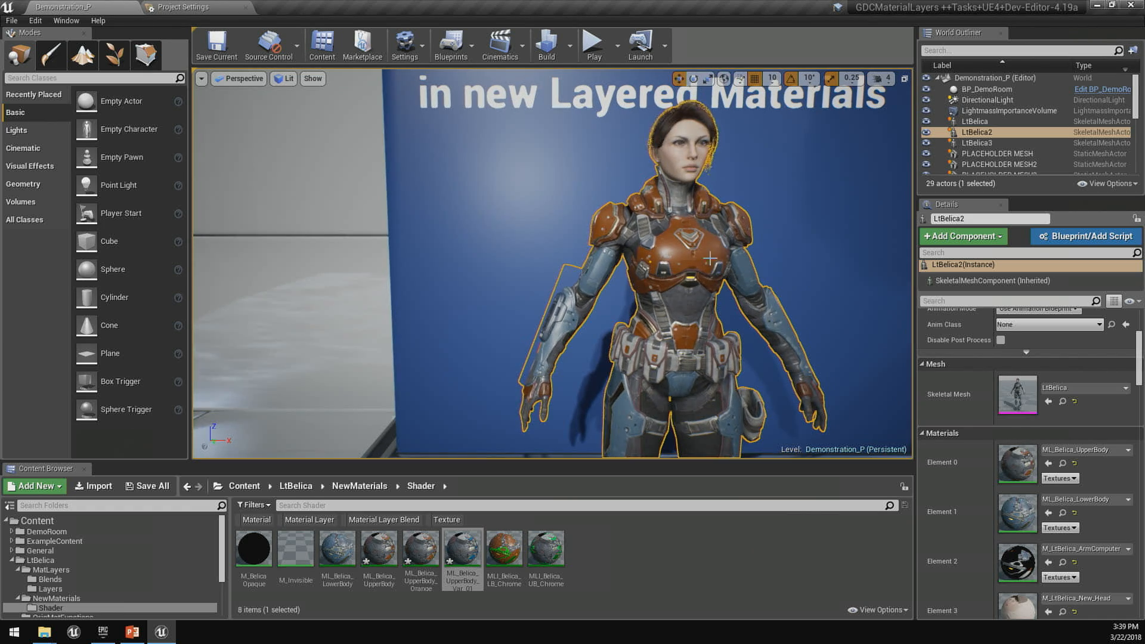
double_click(999, 458)
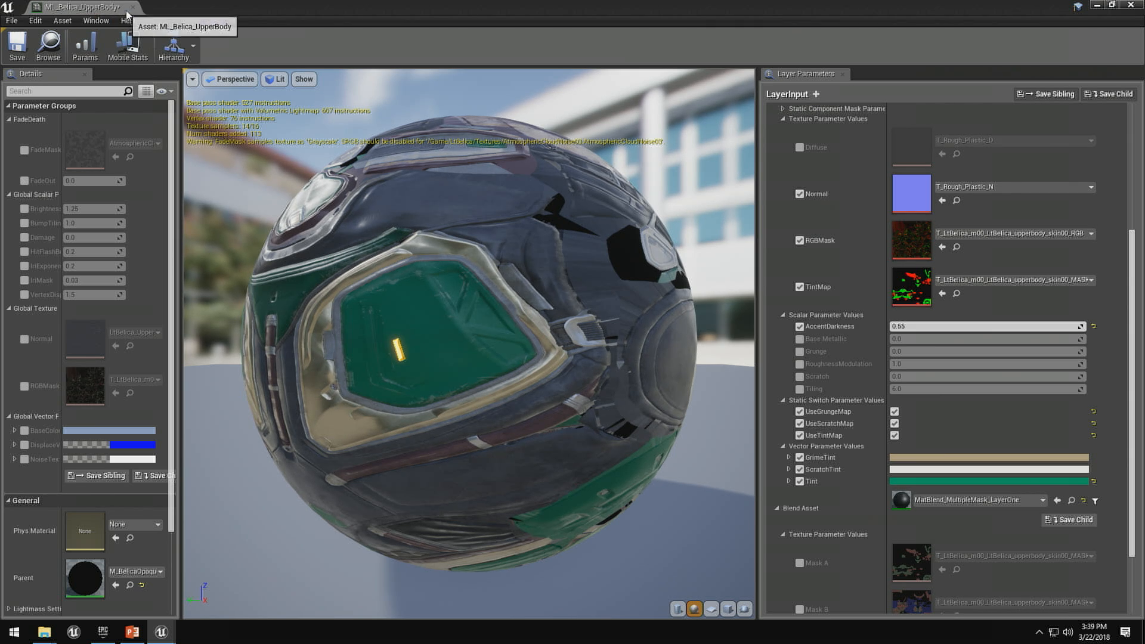
drag(555, 238, 418, 256)
click(785, 122)
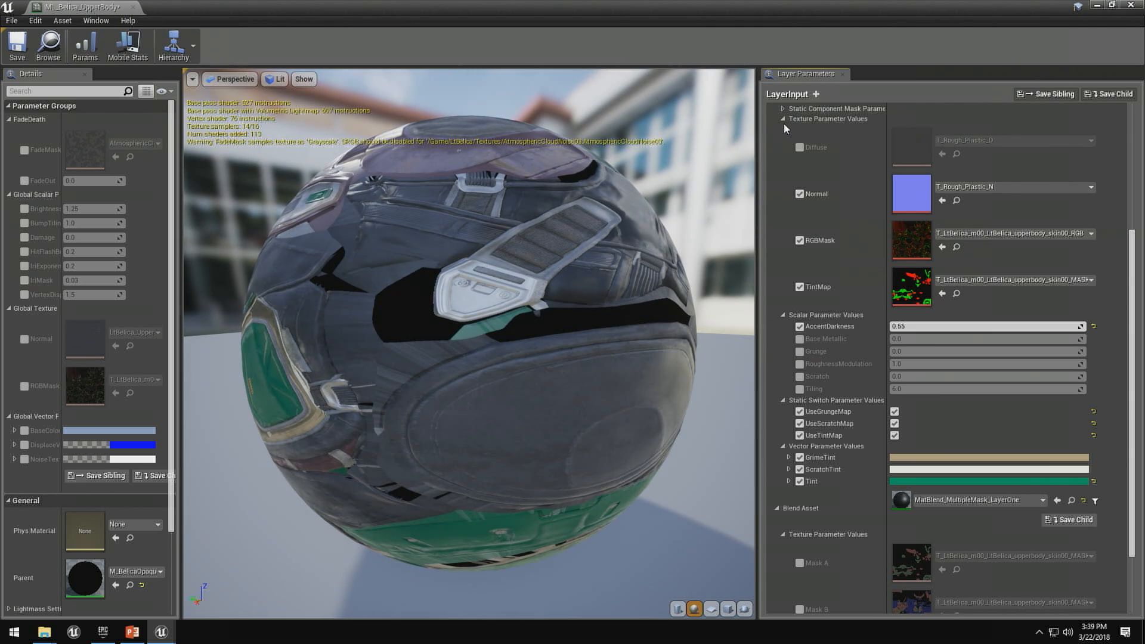
click(783, 119)
scroll(790, 179, up, 5)
click(782, 210)
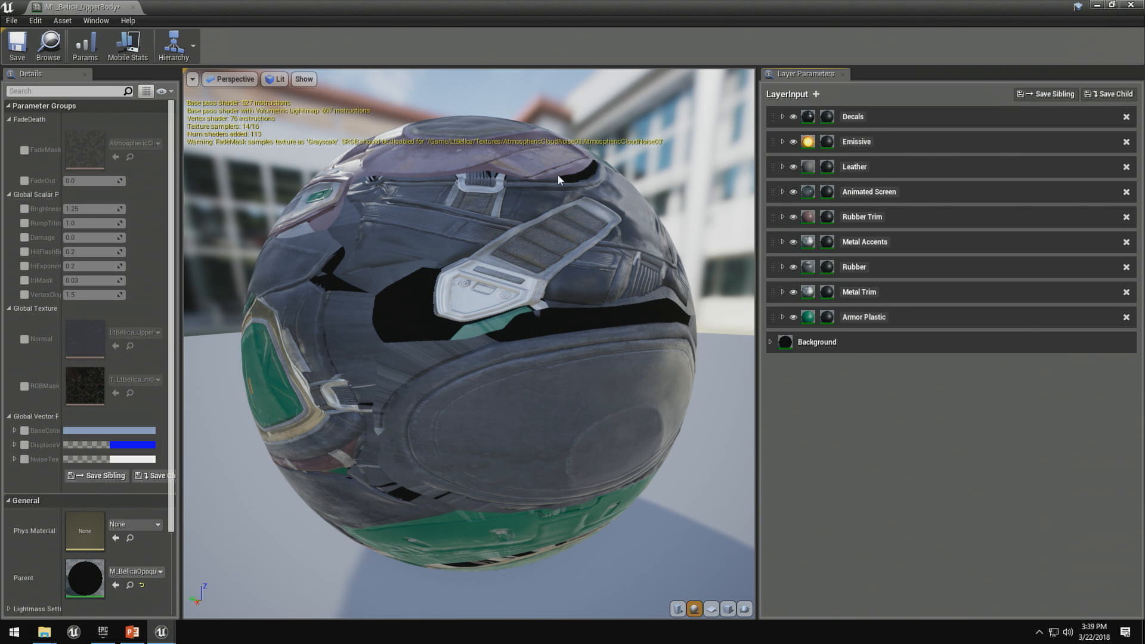
drag(609, 313, 448, 351)
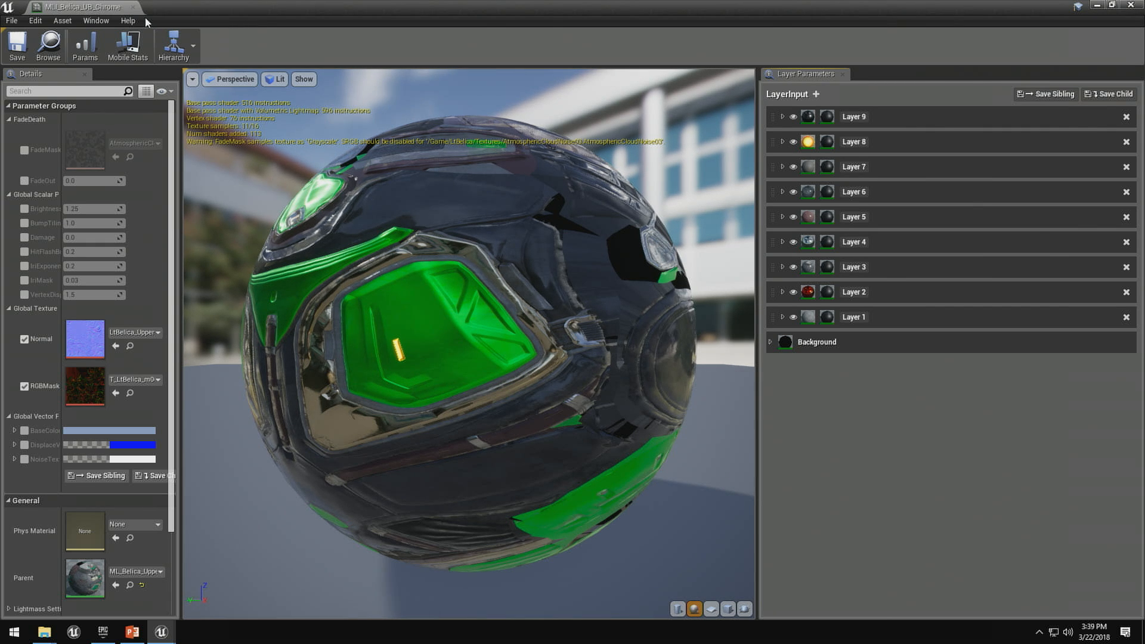
- Expand Layer 1 of MLI_Belica_UB_Chrome, set its reflector layer's Tiling to 16, and view the LtBelica character in the level
click(783, 317)
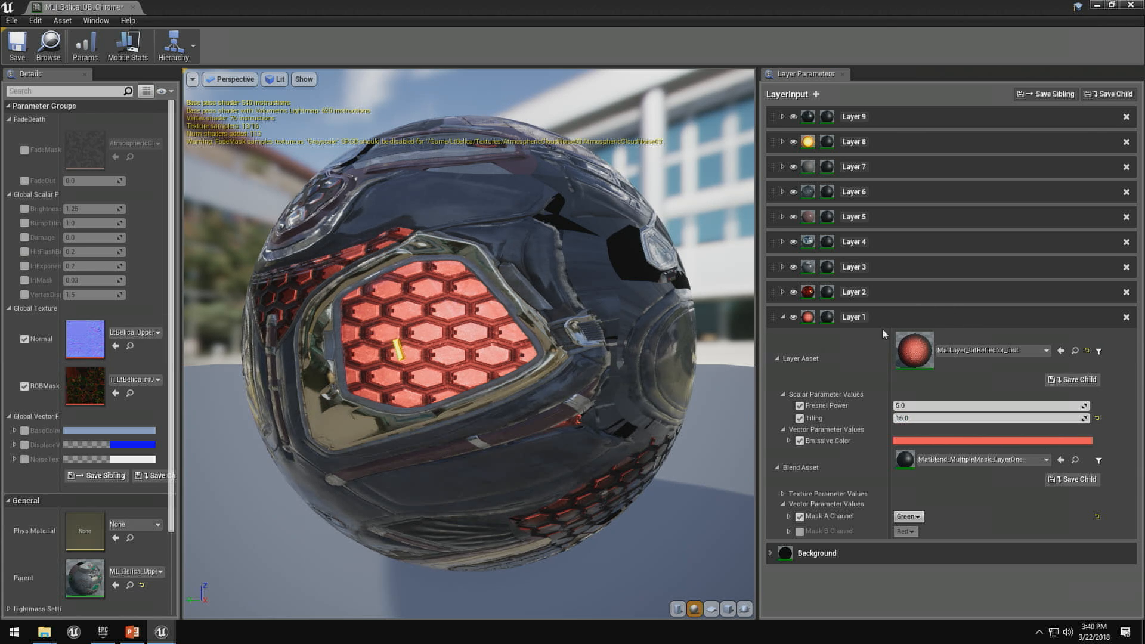
click(905, 405)
text(16)
key(Return)
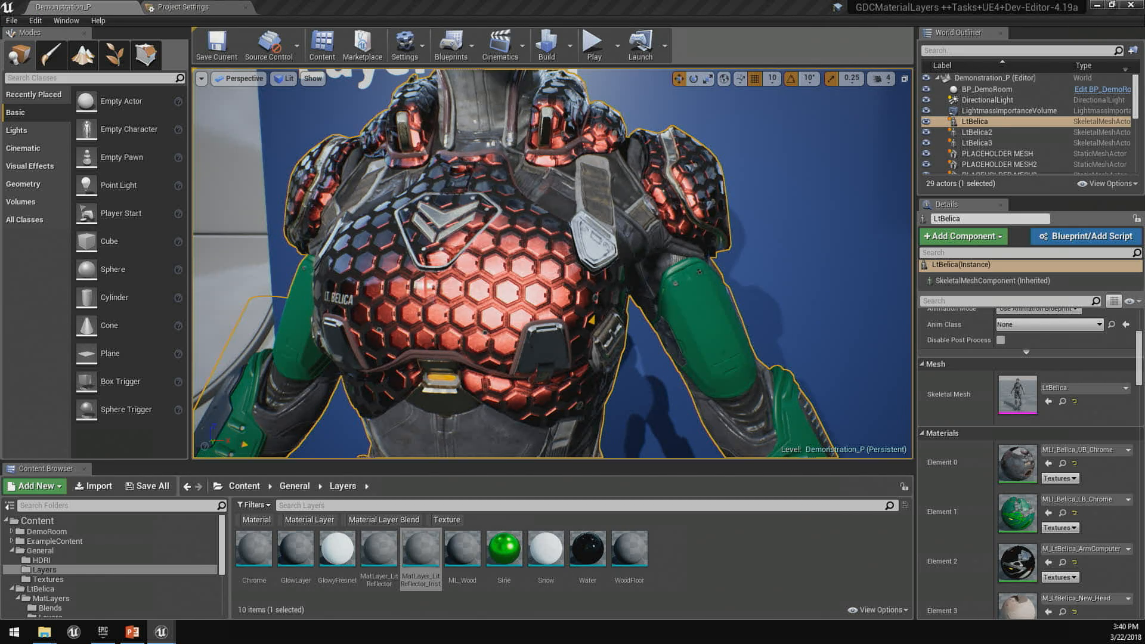
drag(794, 306, 799, 359)
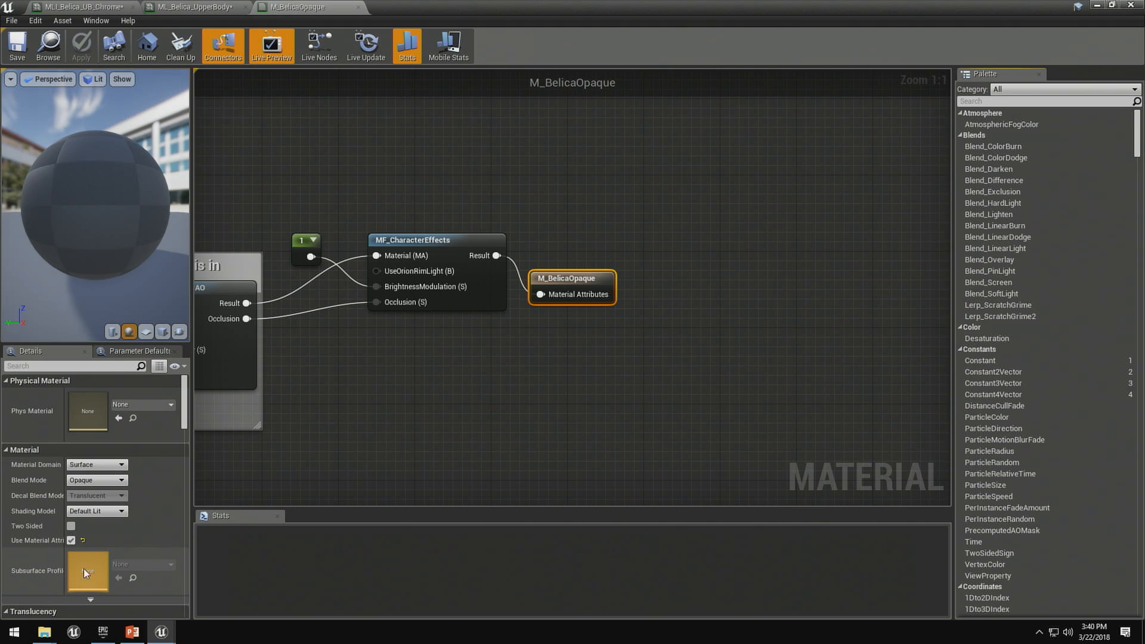
- Go to the start of the M_BelicaOpaque graph and move the LayerInput and GetMaterialAttributes nodes upward, clear of their neighbours
scroll(790, 318, down, 2)
right_drag(445, 344, 787, 387)
scroll(854, 394, down, 3)
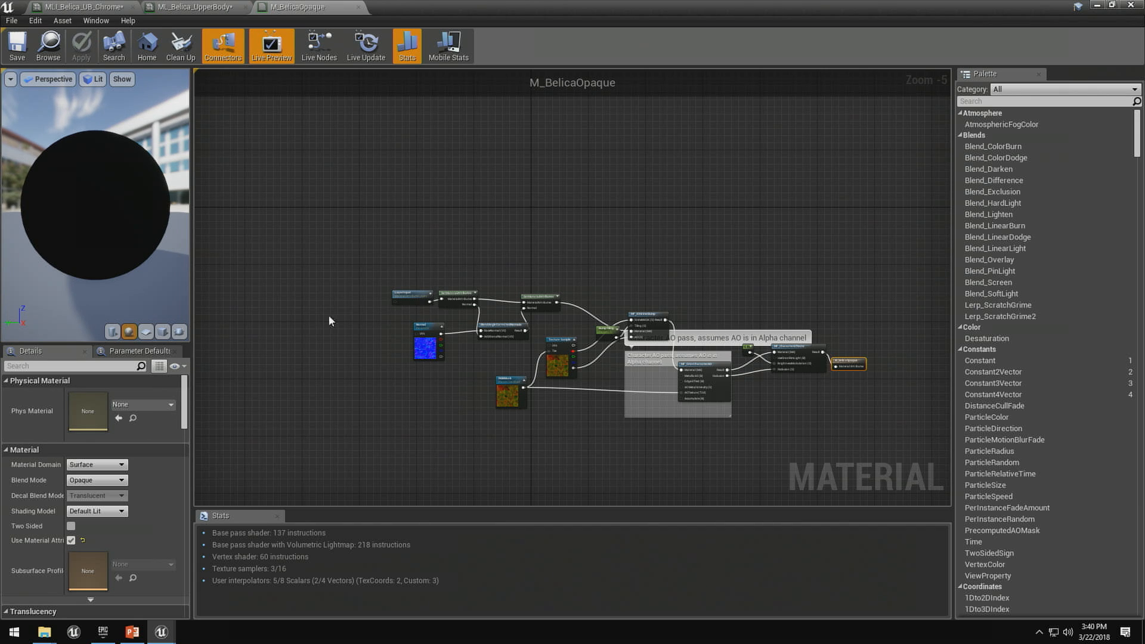
scroll(382, 315, up, 5)
drag(447, 275, 430, 237)
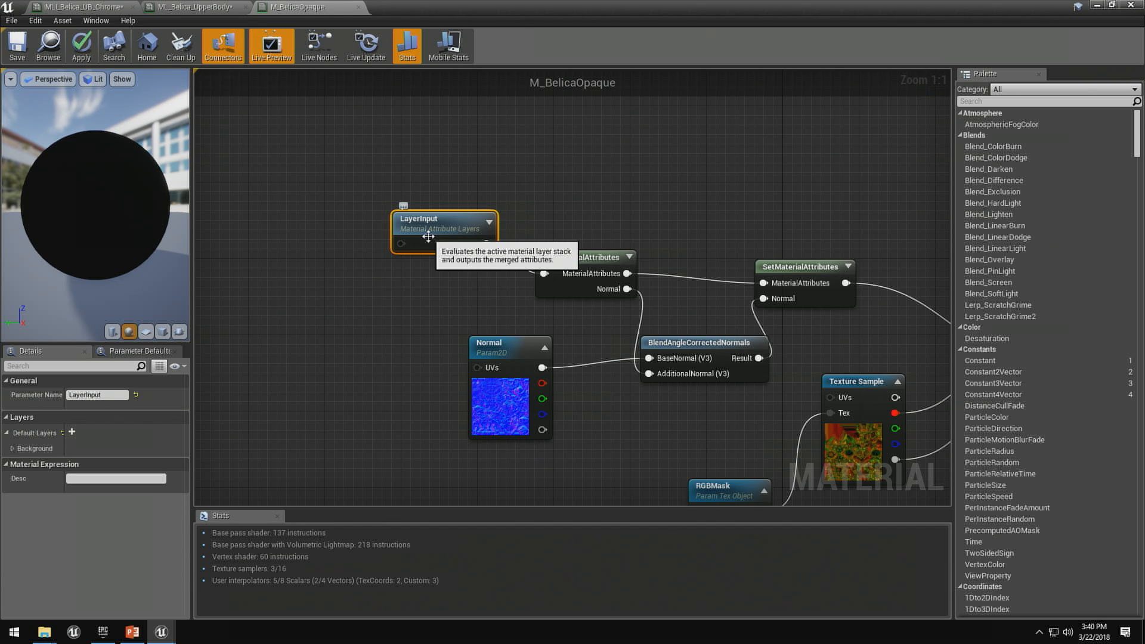
drag(590, 261, 598, 234)
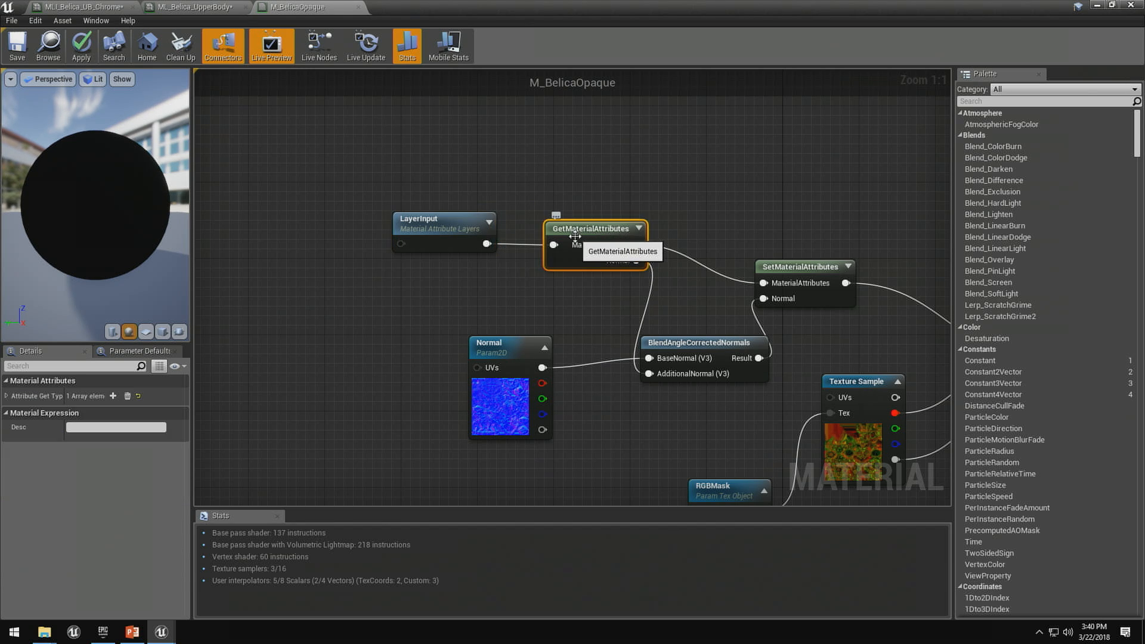
- Add two attribute entries to the GetMaterialAttributes node and delete both of them
click(113, 397)
click(113, 397)
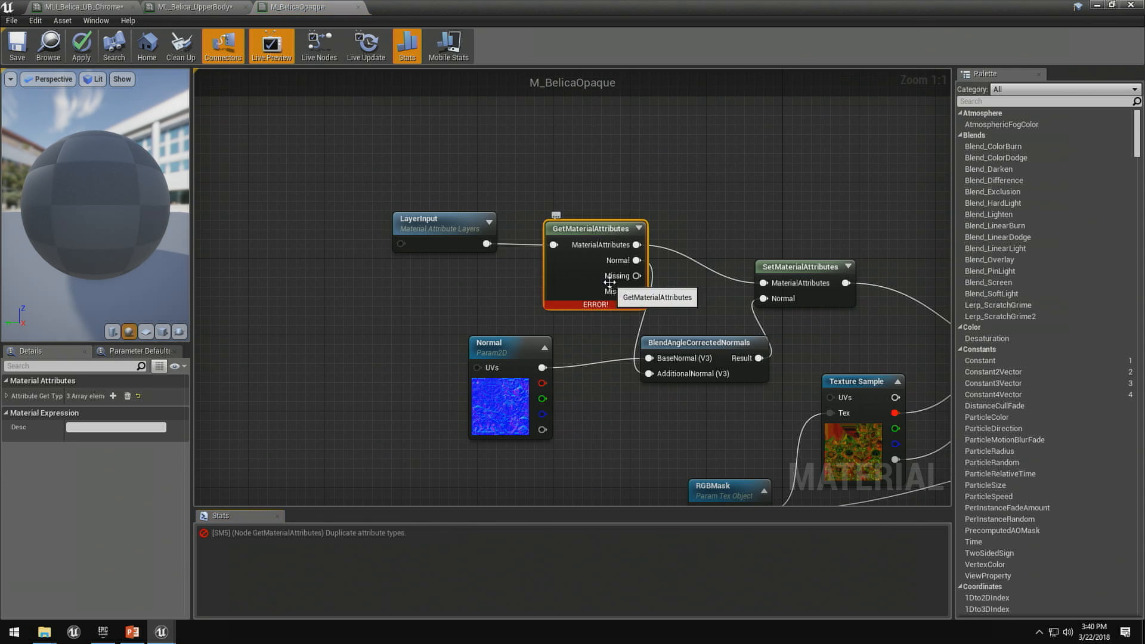
click(12, 396)
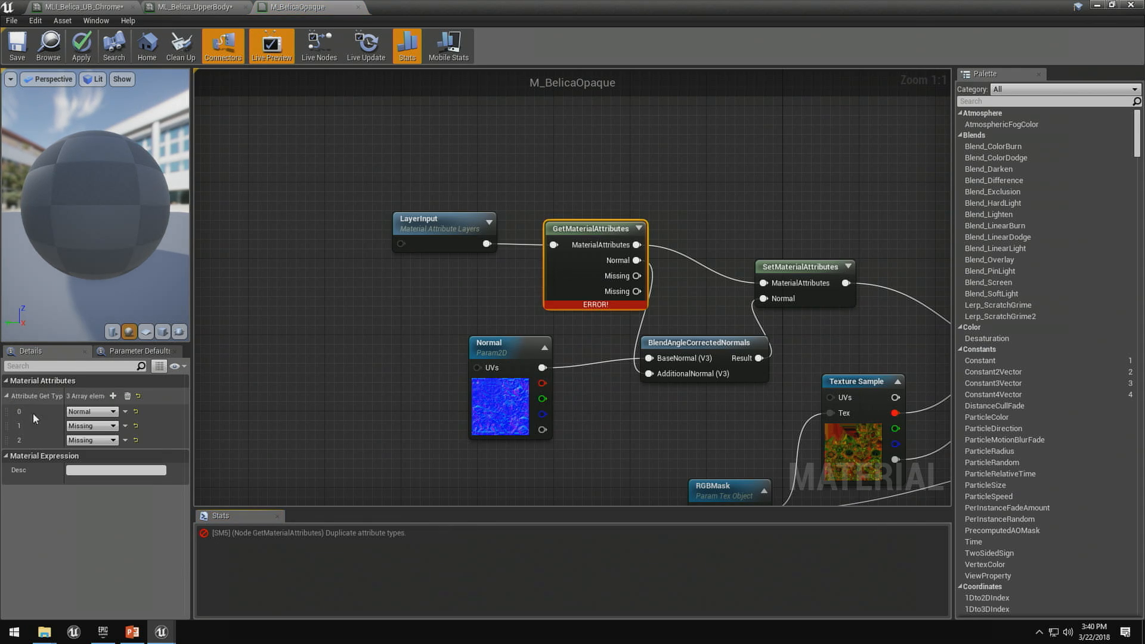
click(125, 425)
click(141, 450)
click(126, 426)
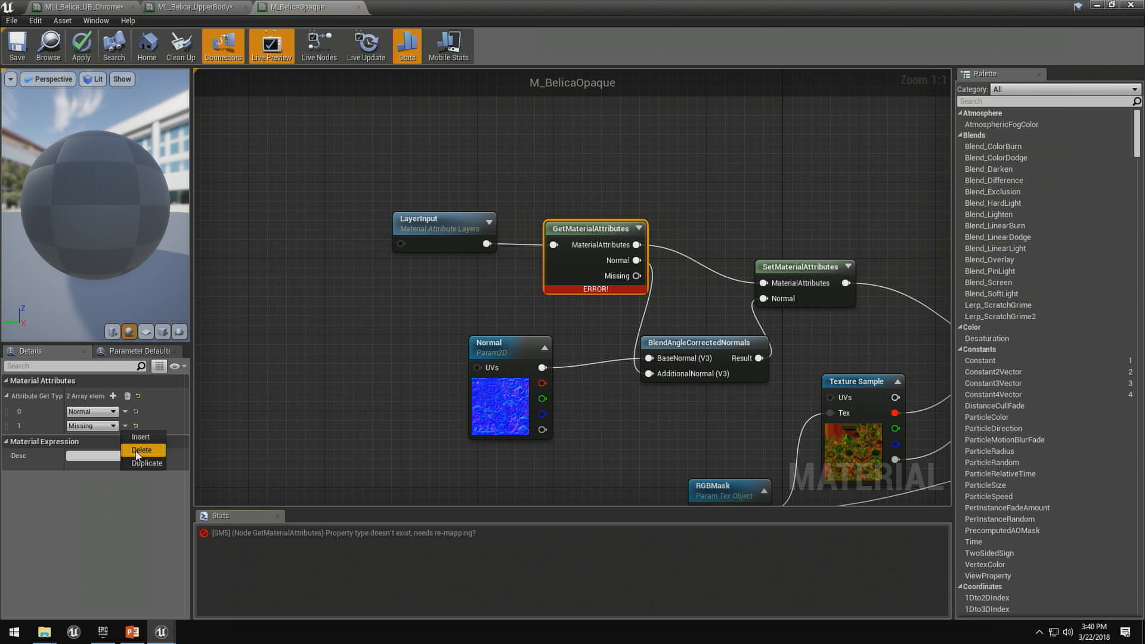
click(141, 450)
- Review the attribute types offered for the GetMaterialAttributes entry, keep Normal, and select the Normal texture parameter node
click(85, 412)
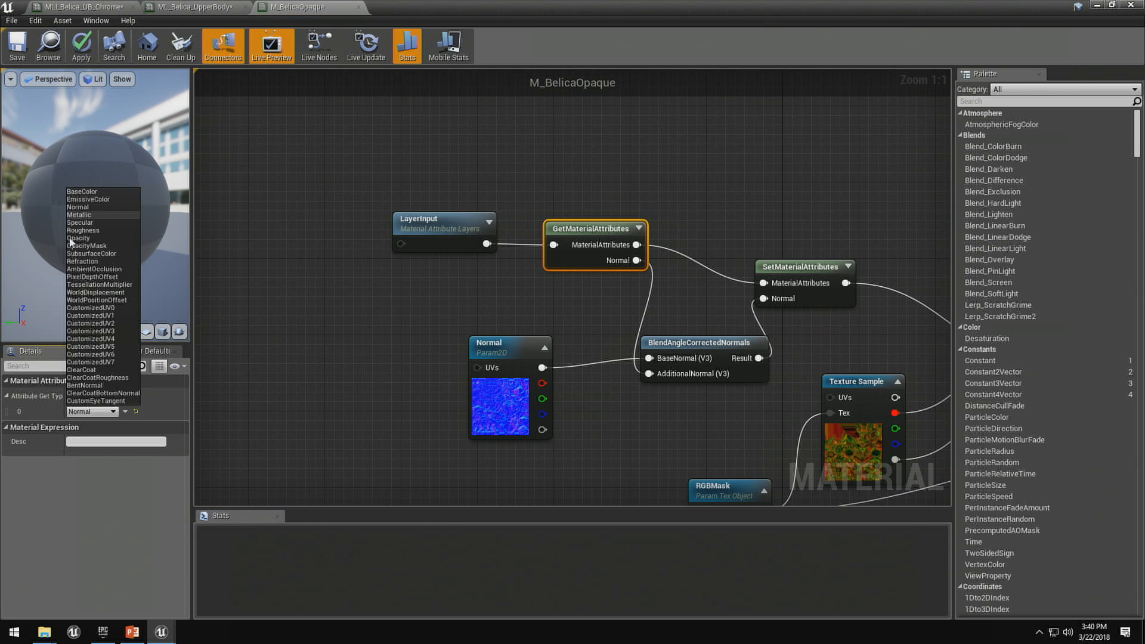
click(507, 380)
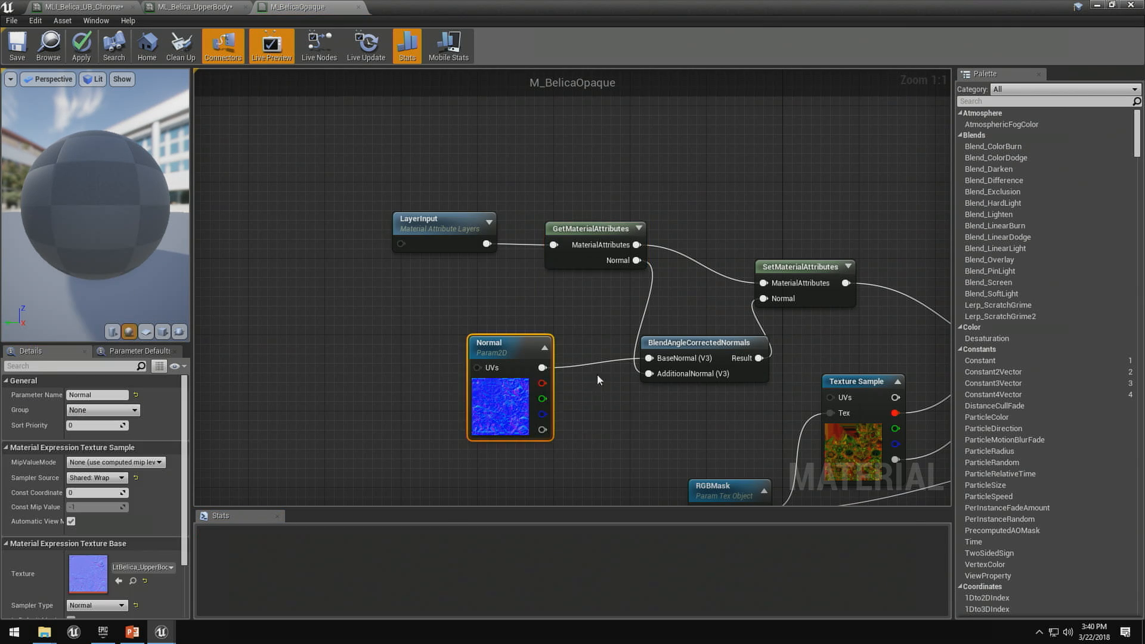
- Close the M_BelicaOpaque material without applying its changes, and close the ML_Belica_UpperBody material instance
right_drag(603, 387, 478, 352)
drag(383, 352, 371, 375)
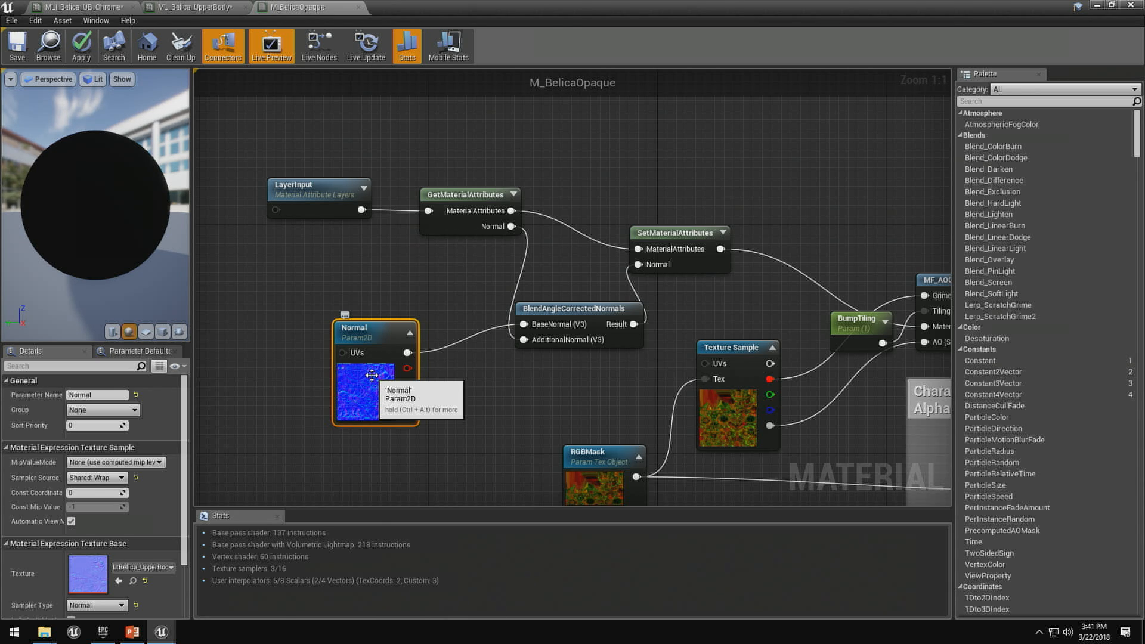
drag(596, 309, 596, 299)
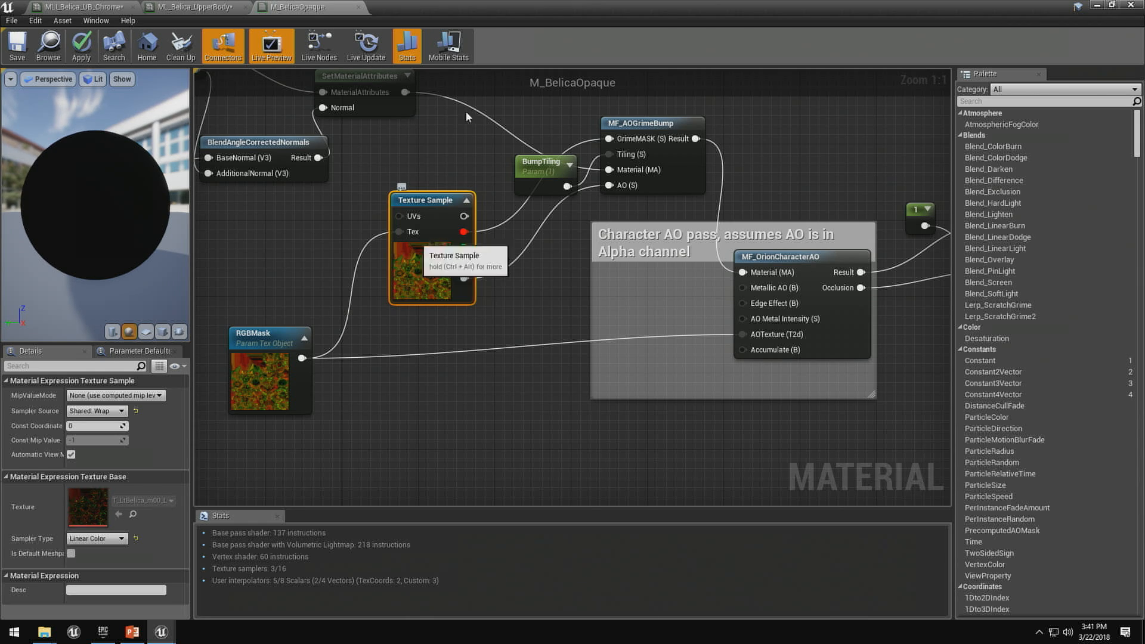
click(358, 7)
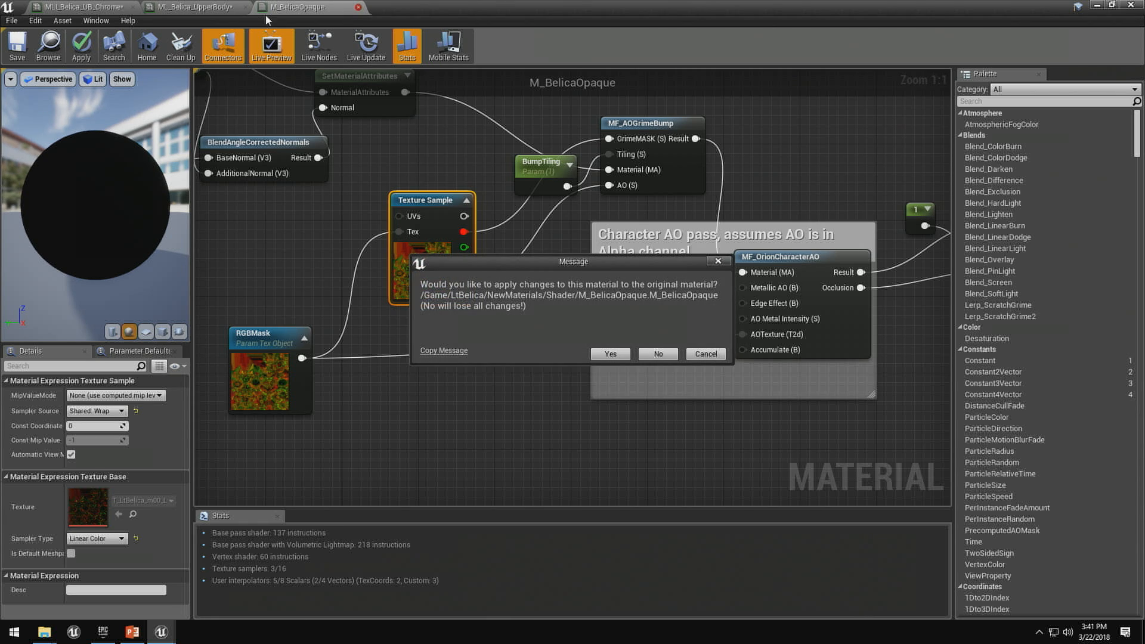
click(658, 354)
click(245, 6)
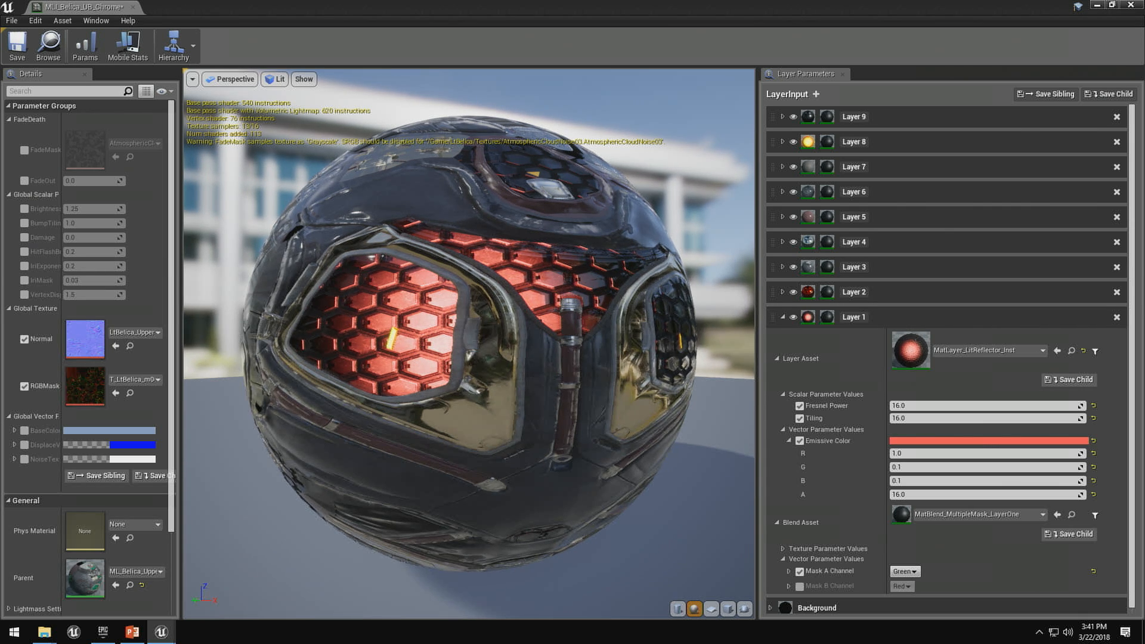
- Toggle the visibility of Layer 1 in MLI_Belica_UB_Chrome and inspect the LtBelica character in the level
click(793, 318)
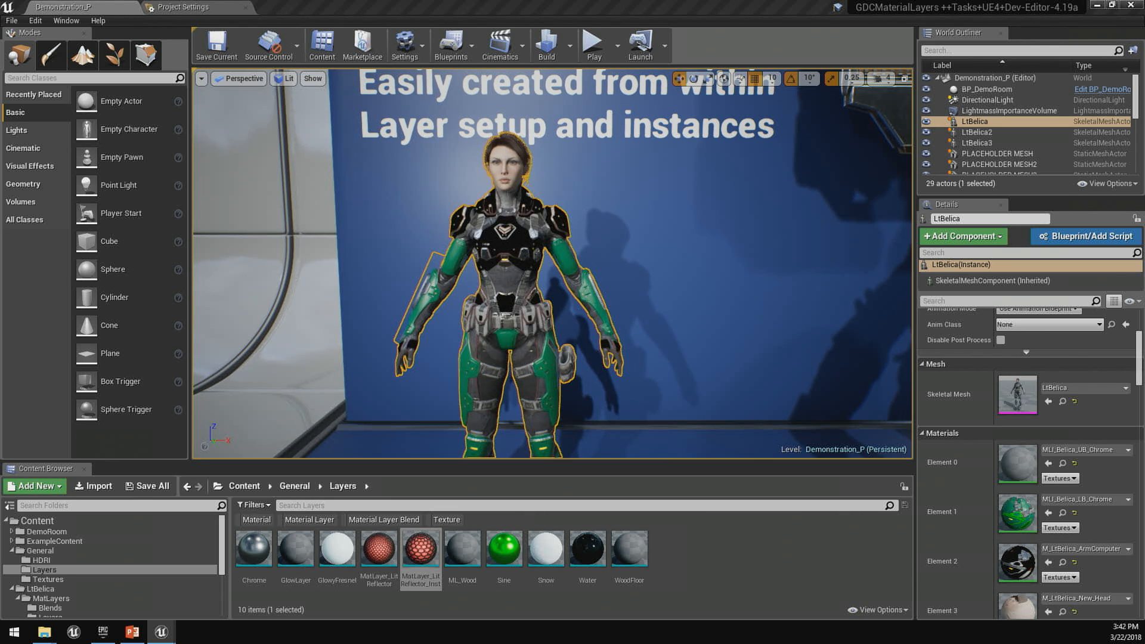
right_drag(716, 269, 823, 272)
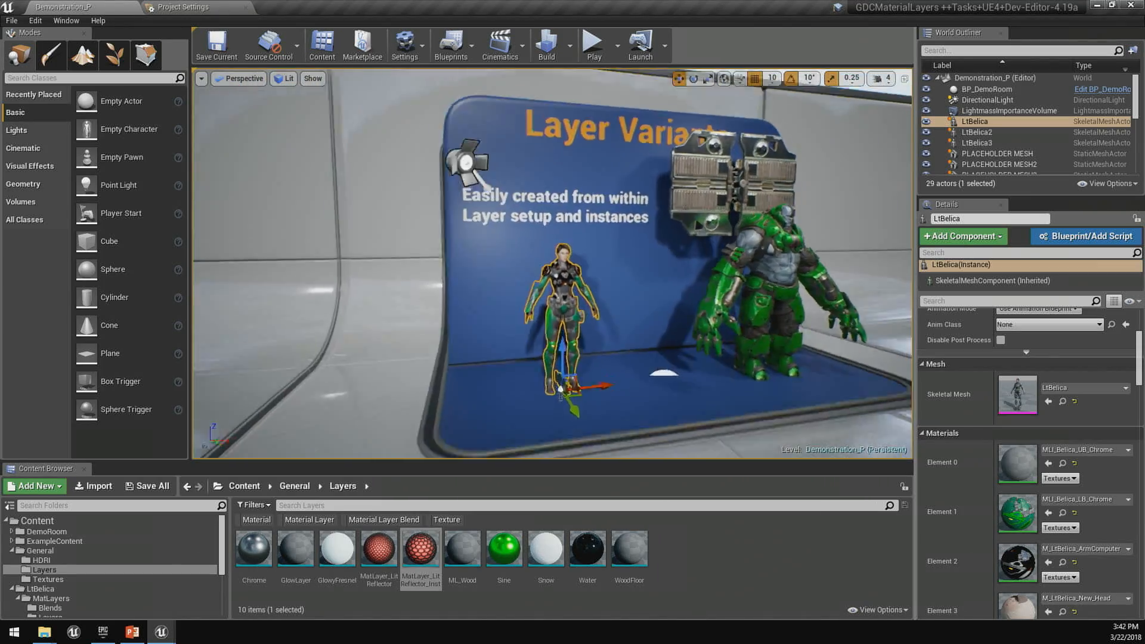
key(f)
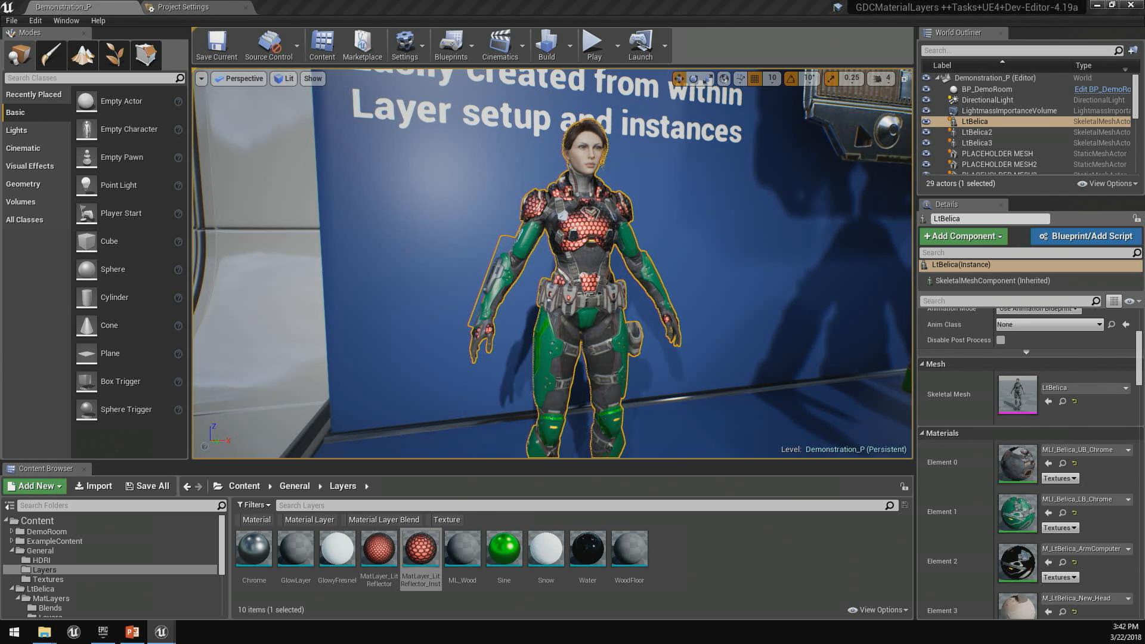
right_drag(584, 268, 549, 268)
right_drag(666, 369, 667, 369)
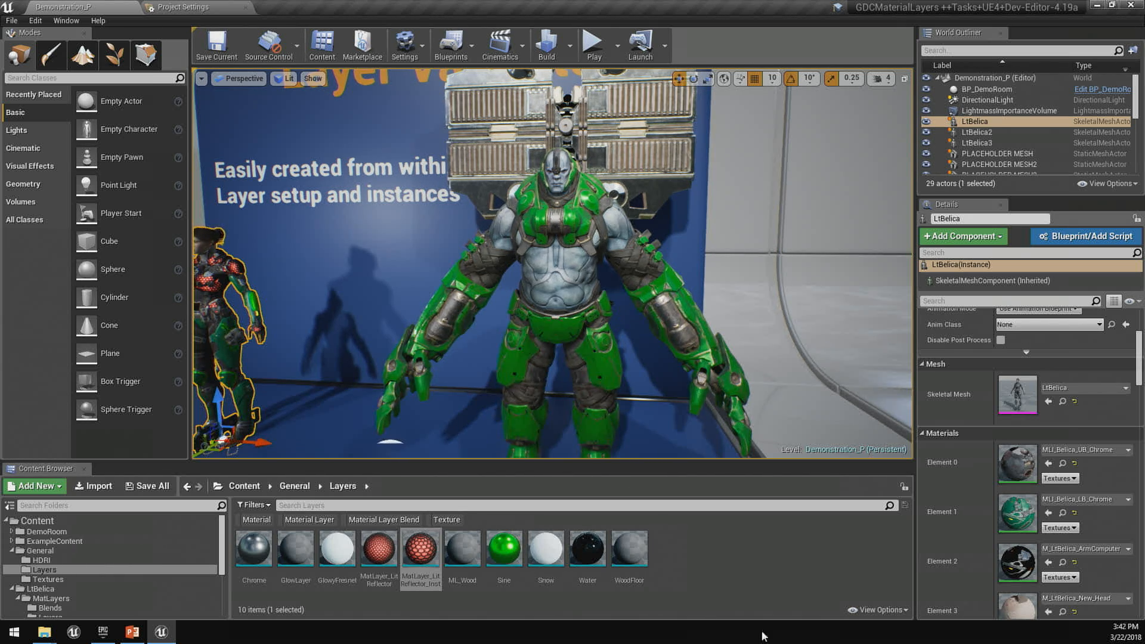
- Open the green Steel character's upper body material, collapse Layer 3 to review the layer stack, and close the material
click(592, 250)
double_click(1017, 513)
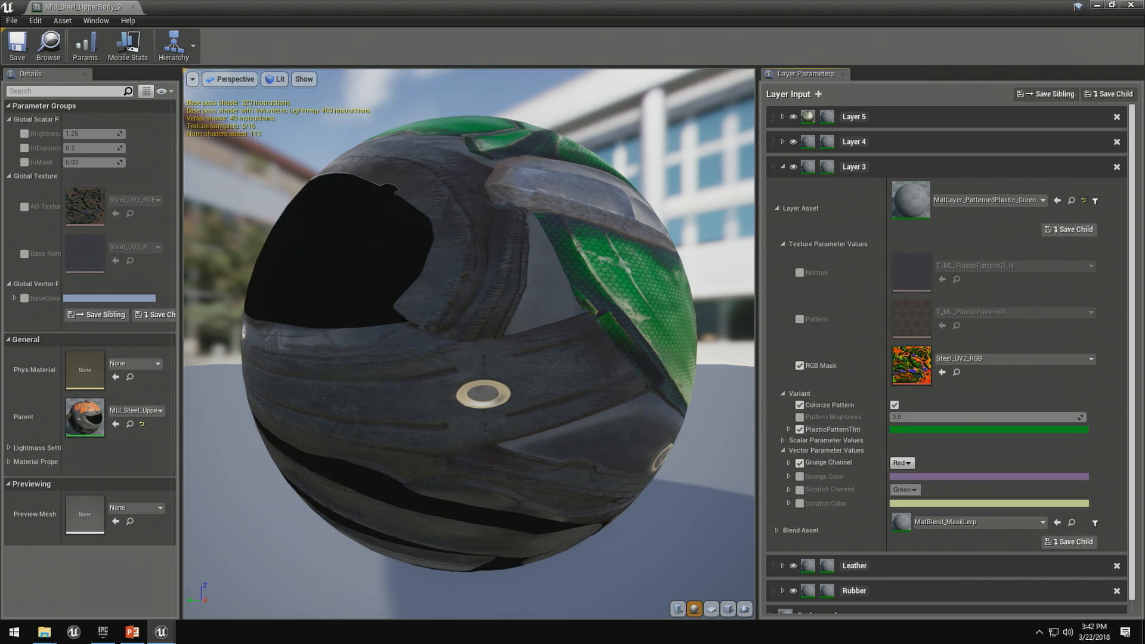
click(782, 167)
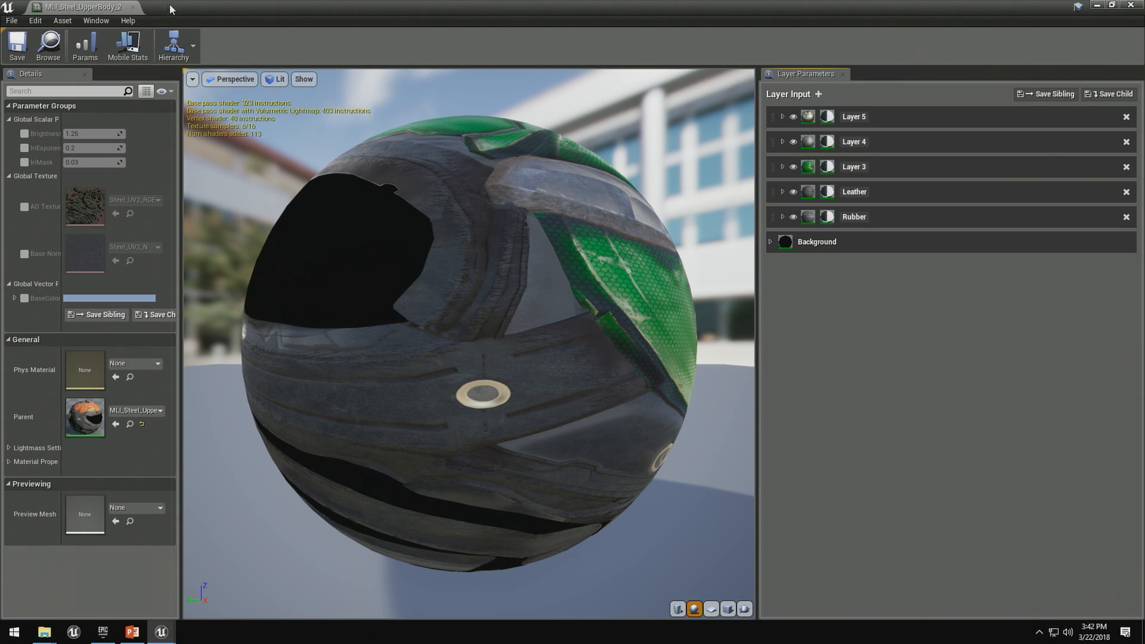
click(134, 7)
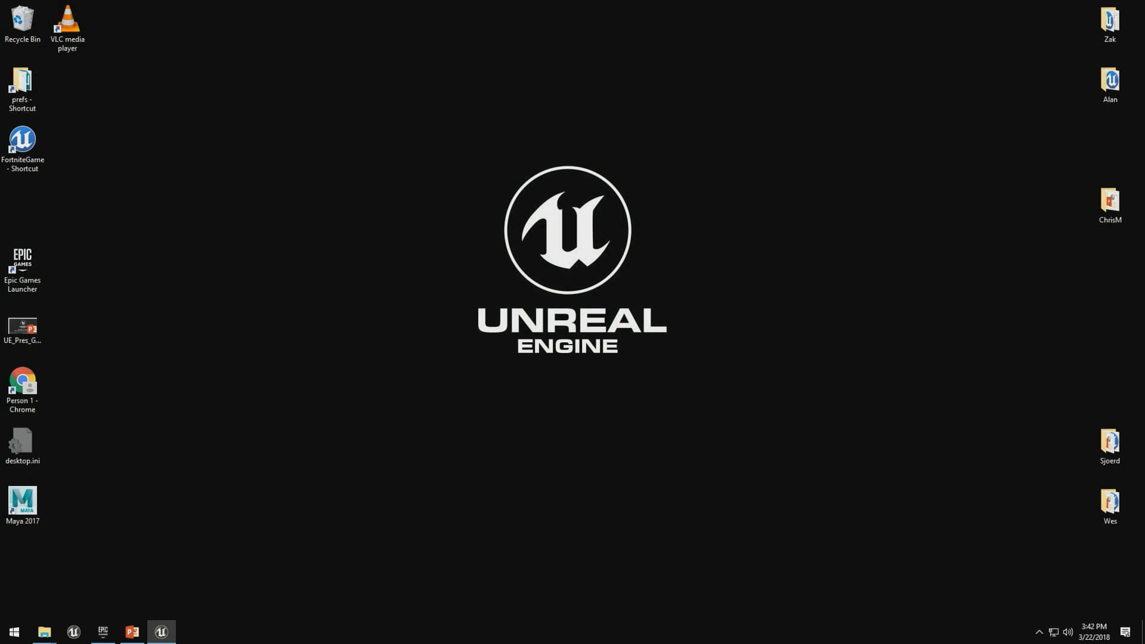
- In MLI_Steel_Shield_Chrome, toggle Layer 4 off and on and set its Emissive parameter to 50
scroll(1014, 477, down, 10)
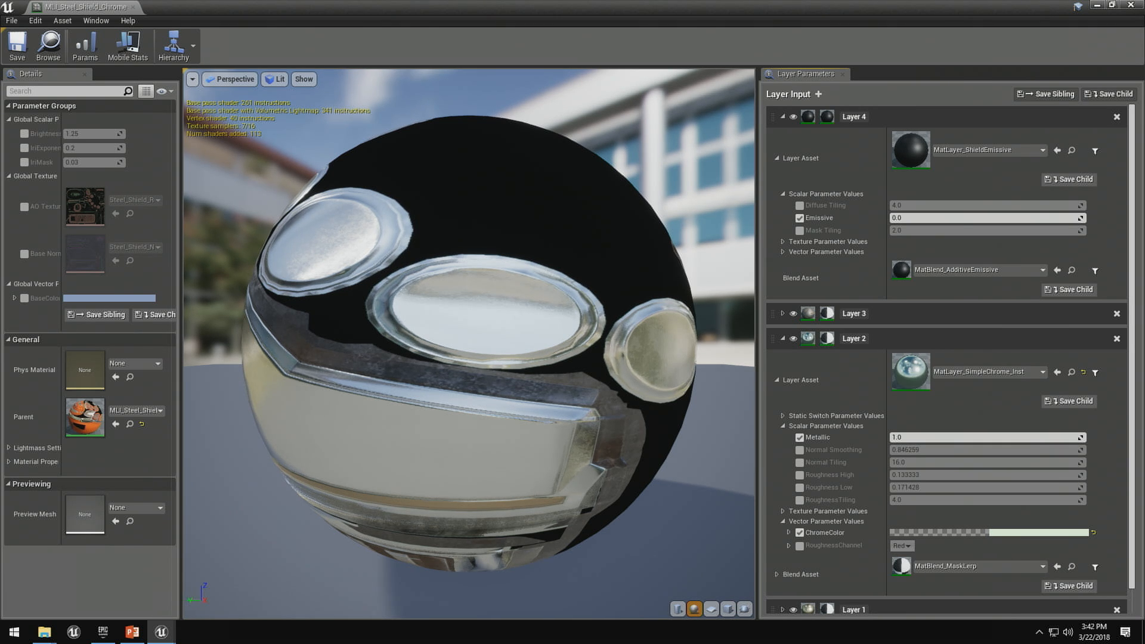
click(793, 117)
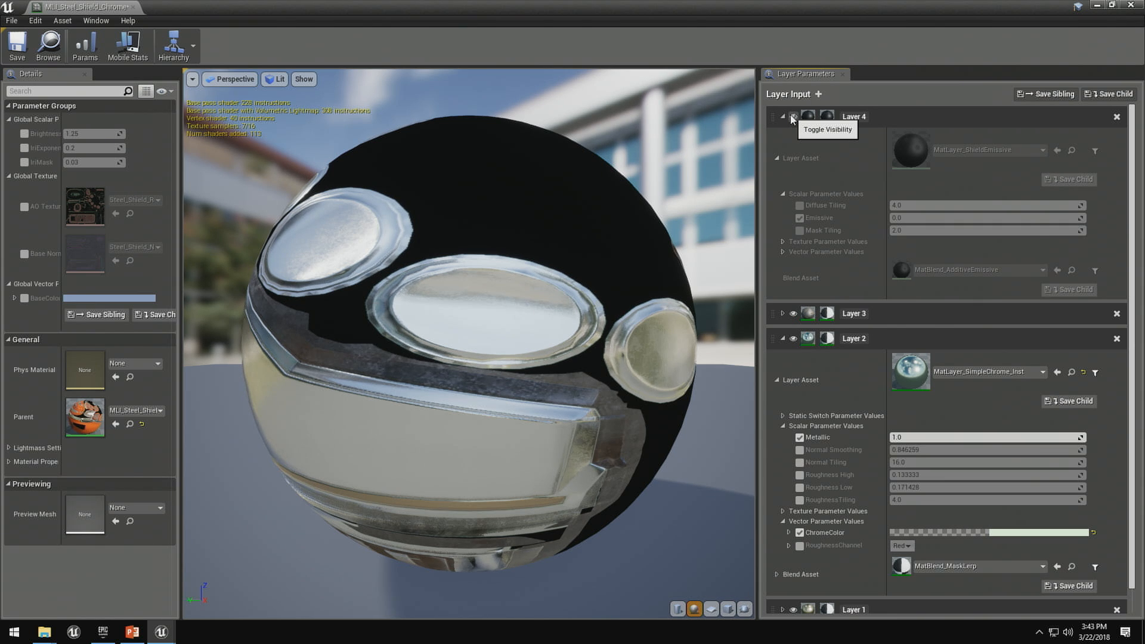
click(792, 117)
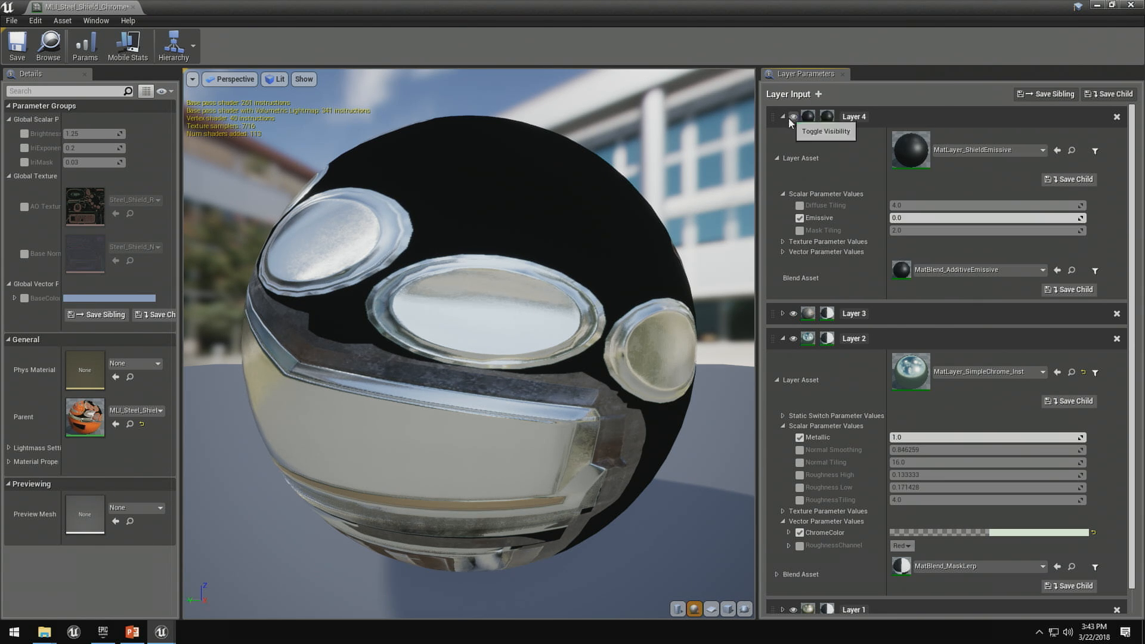
click(897, 218)
text(50)
key(Return)
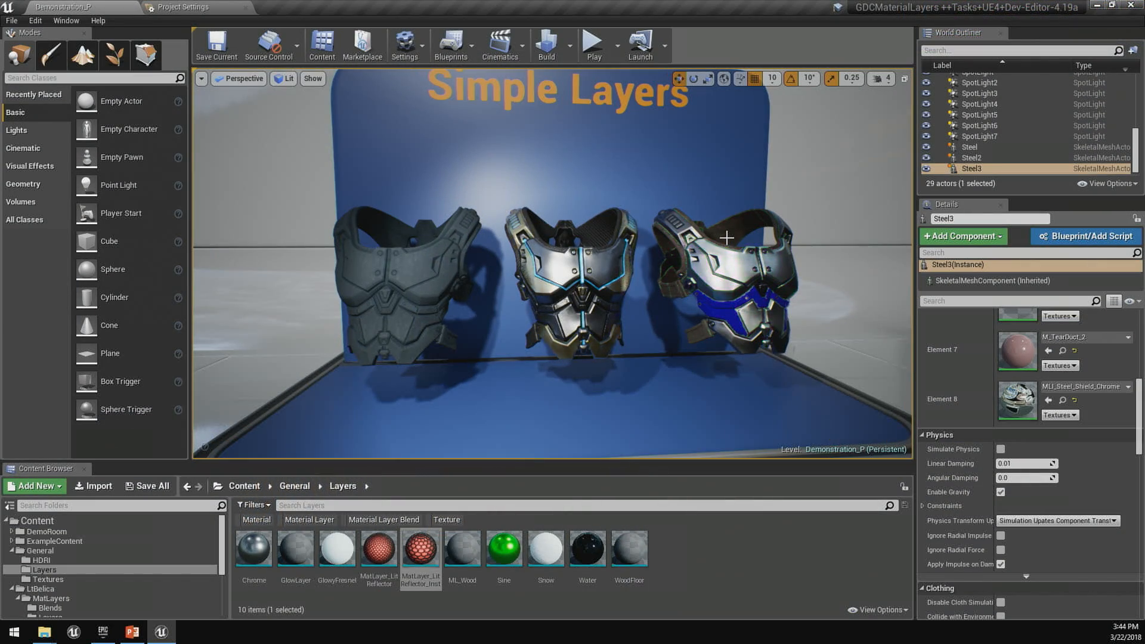
- Open MI_ChestPlate1 from the plain chestplate PLACEHOLDER MESH2 and add an expanded new layer above Background
click(338, 338)
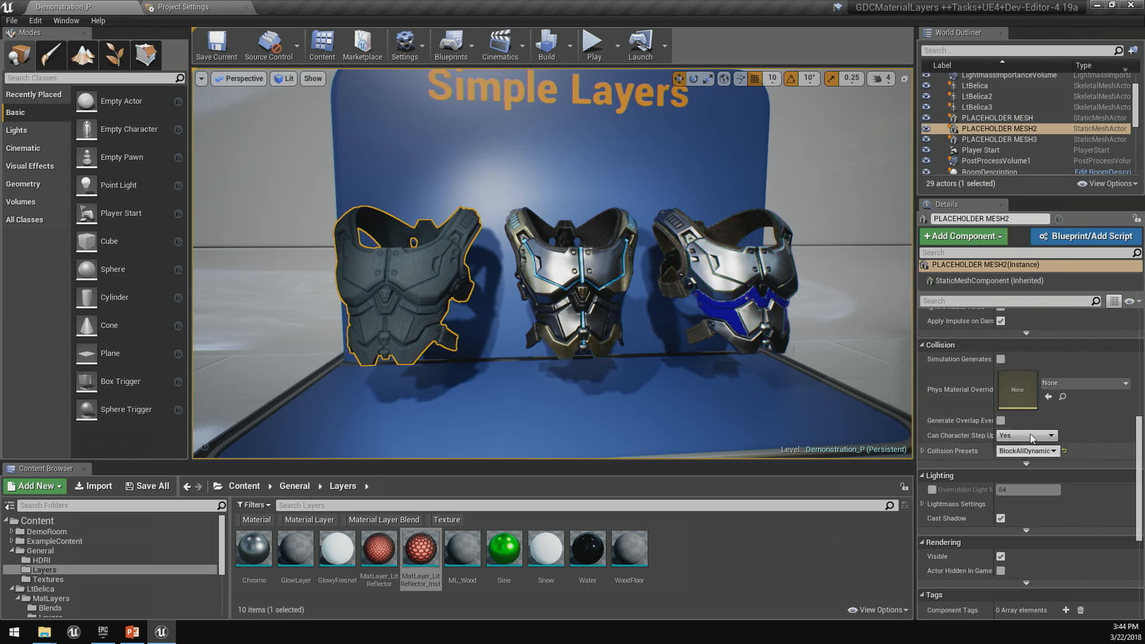
scroll(1044, 448, up, 10)
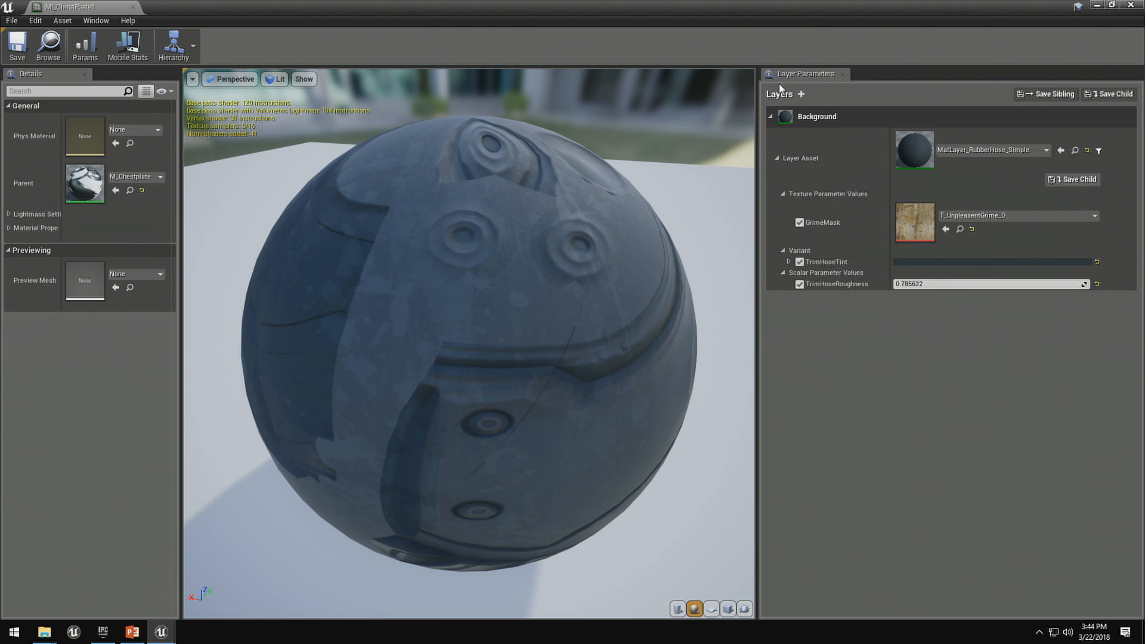
click(770, 117)
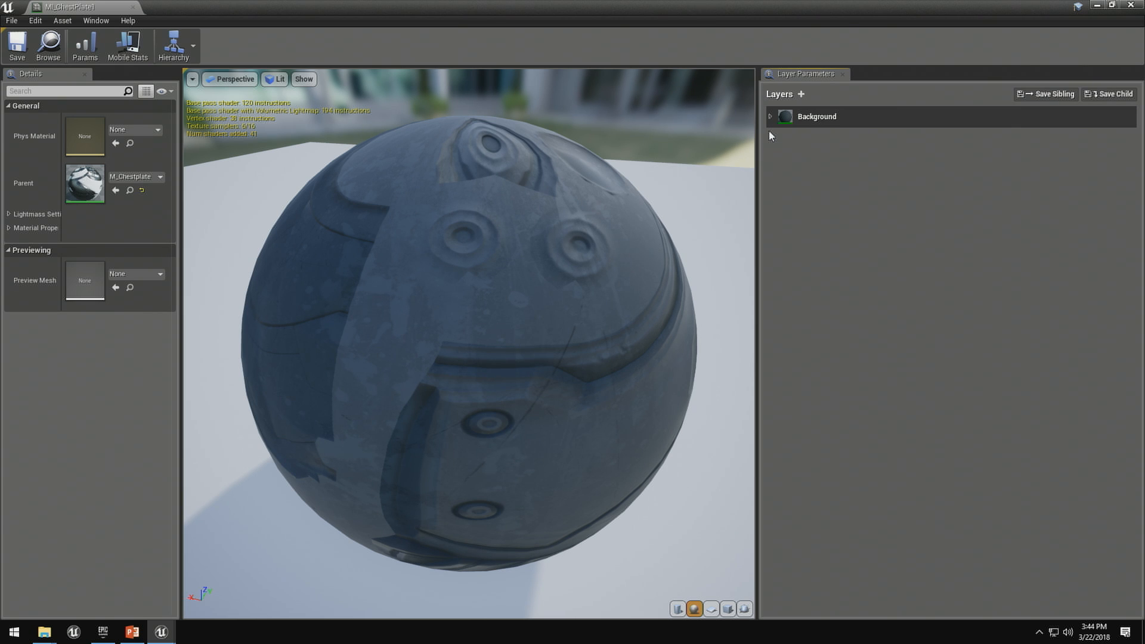
click(801, 94)
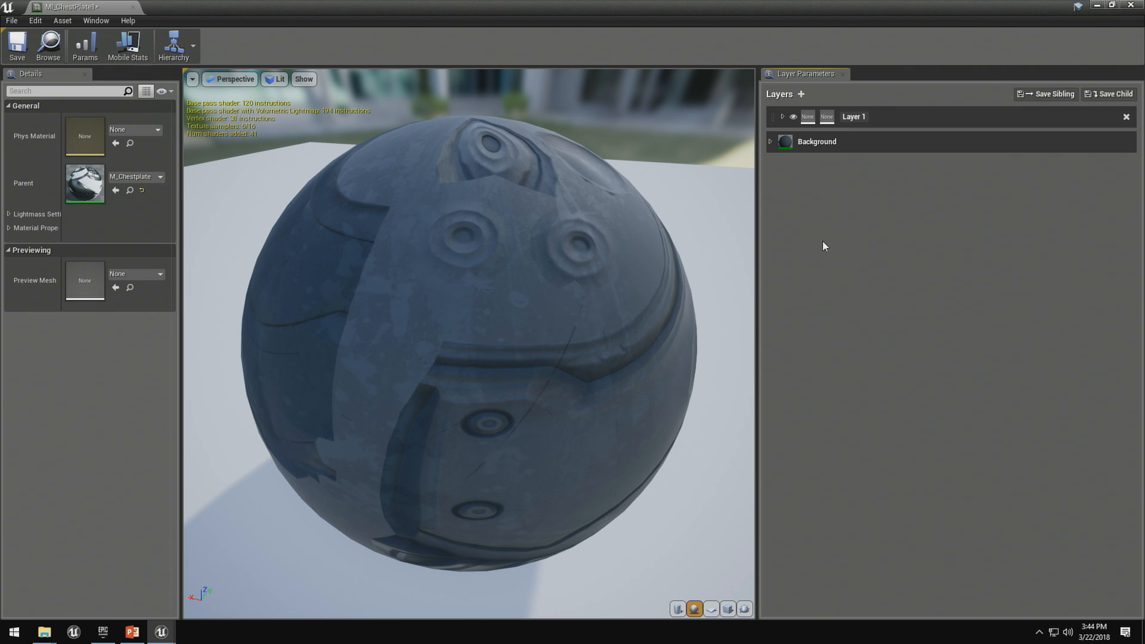
click(783, 117)
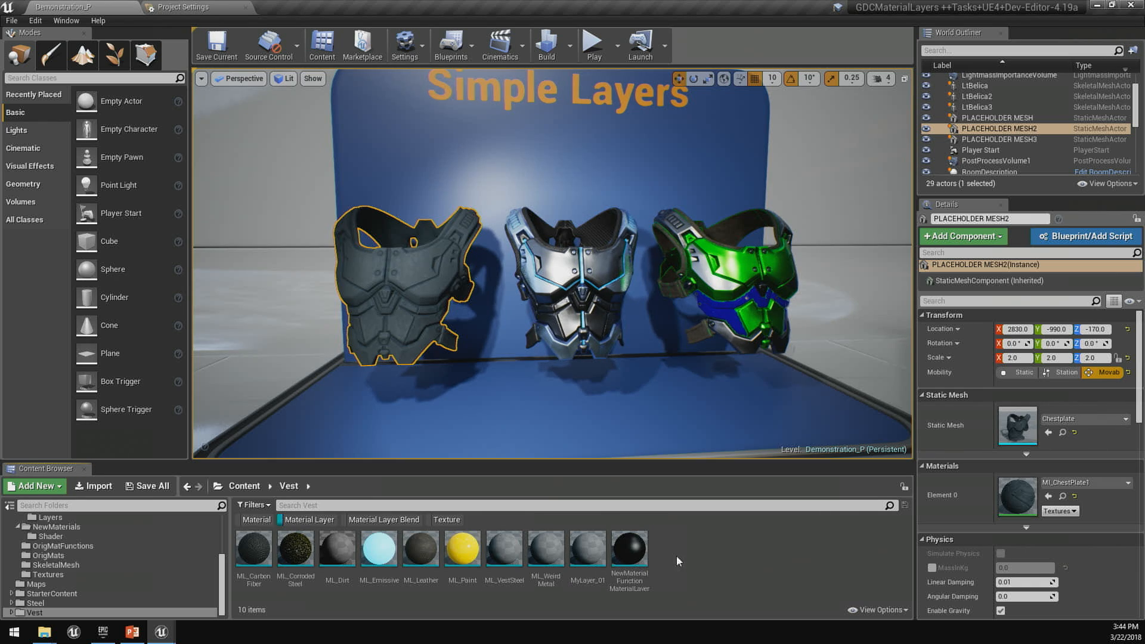
- Create a material layer named ML_Chrome in the Vest folder
right_click(676, 562)
mouse_move(721, 479)
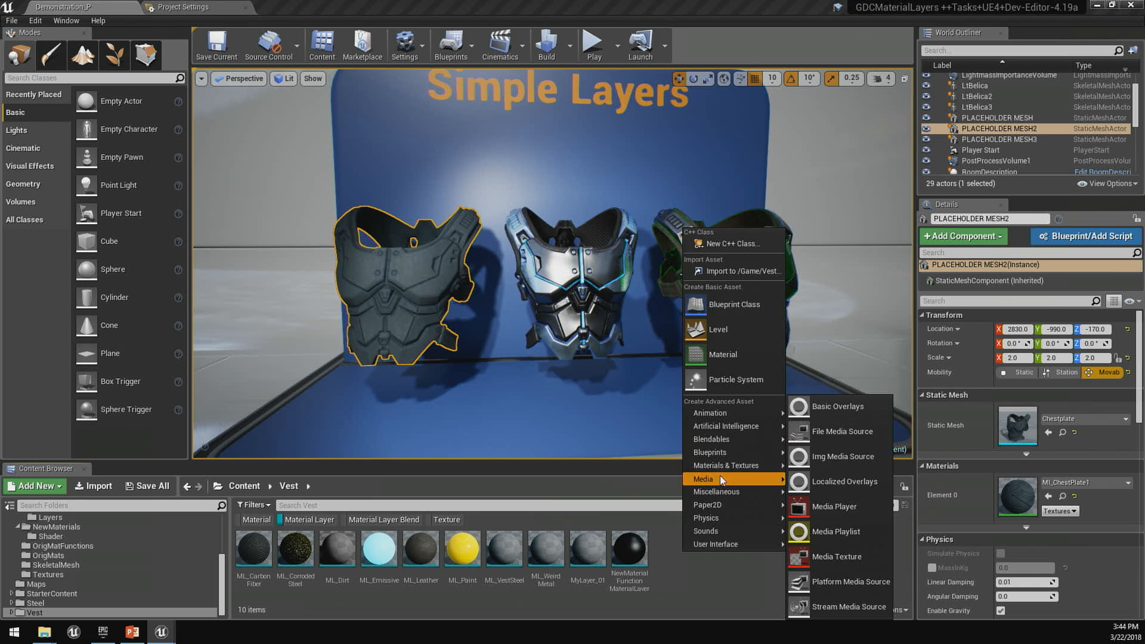
click(828, 477)
text(ML_)
text(Chrome)
key(Return)
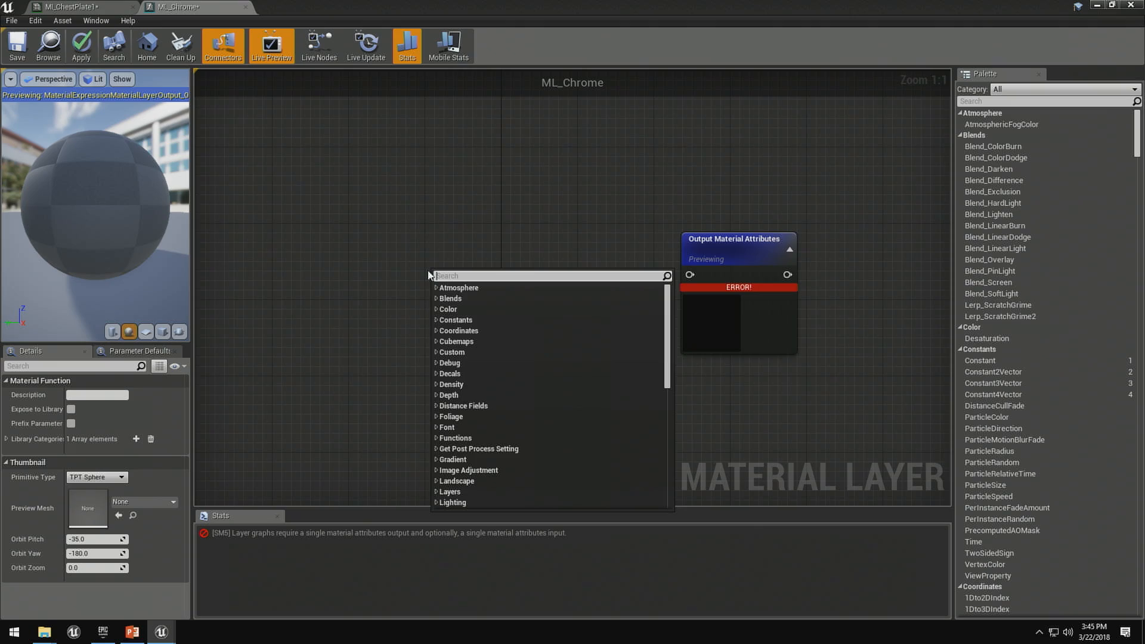
- In the ML_Chrome graph, add a MakeMaterialAttributes node and connect it to Output Material Attributes
text(mak)
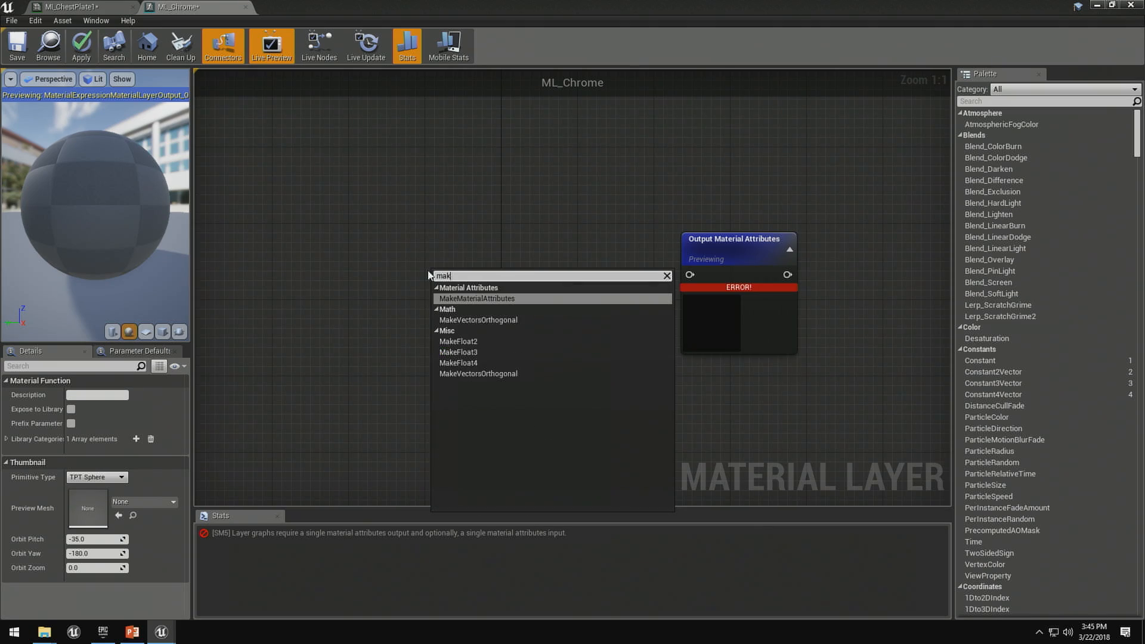
key(Return)
drag(539, 301, 692, 274)
right_drag(540, 415, 552, 316)
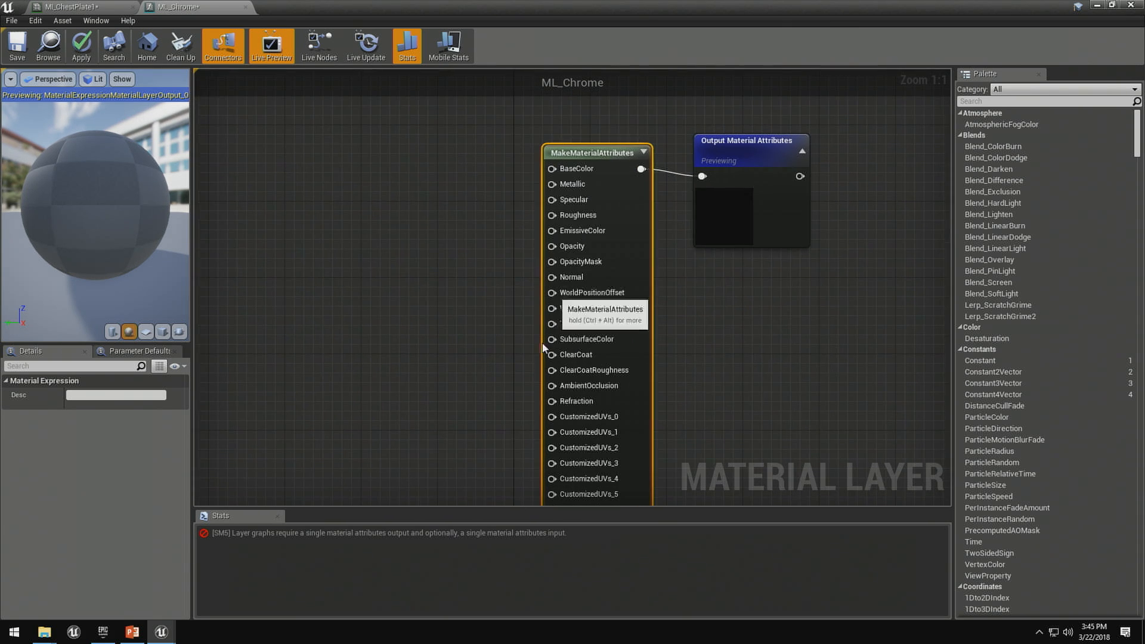
right_drag(411, 379, 378, 369)
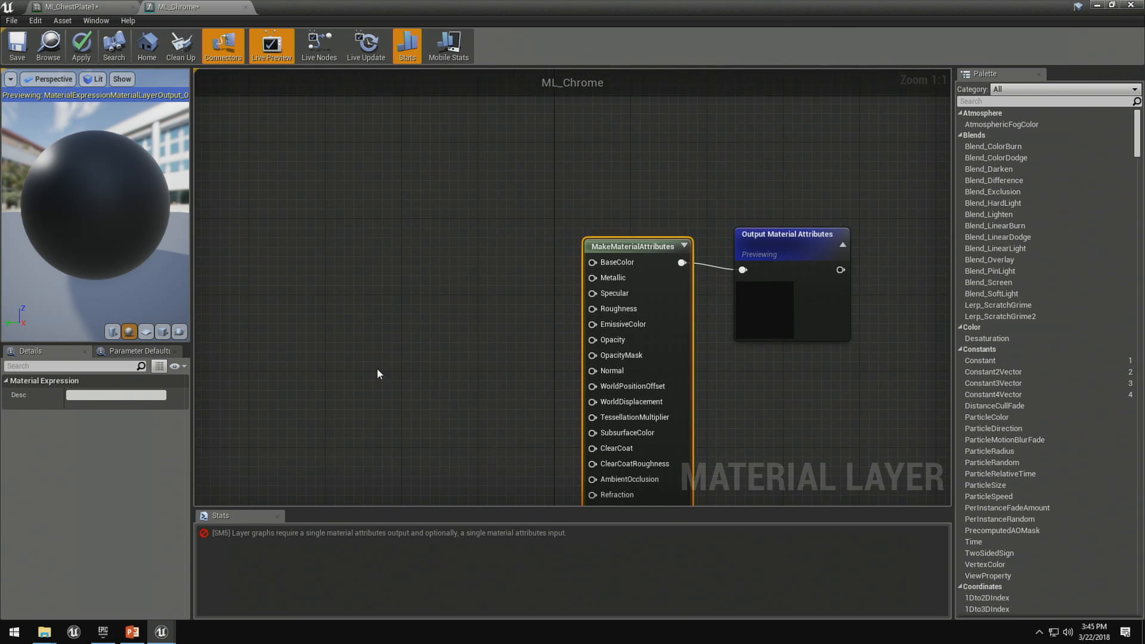
- Add a scalar parameter named Metallic with default value 1 and connect it to the Metallic input of MakeMaterialAttributes
click(340, 303)
click(339, 302)
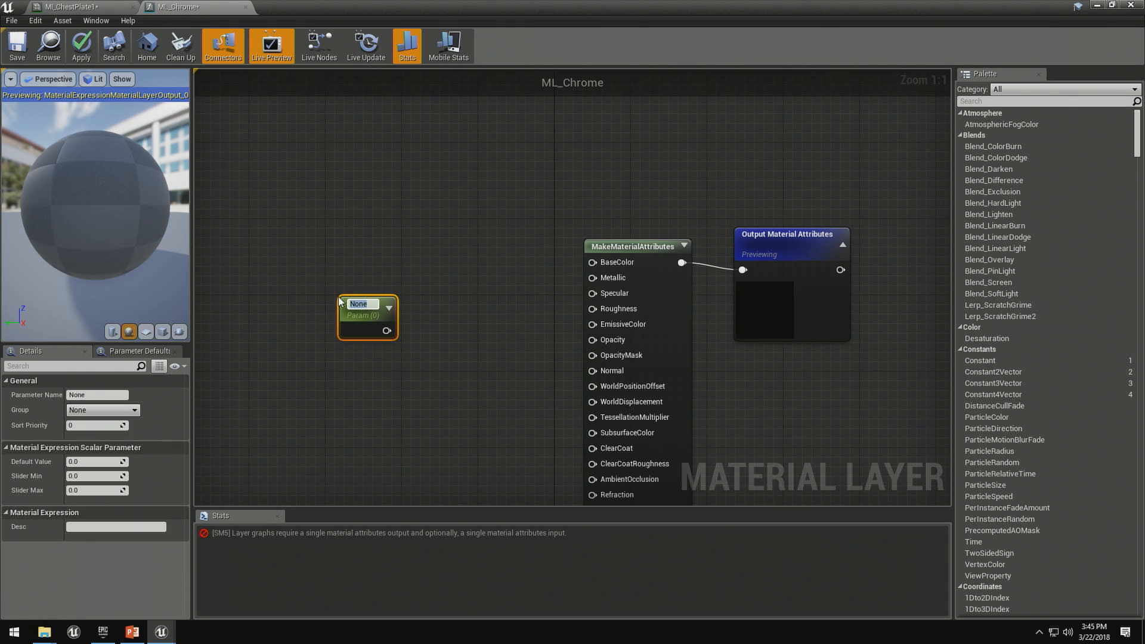
text(Matallic)
key(Return)
click(102, 461)
text(1)
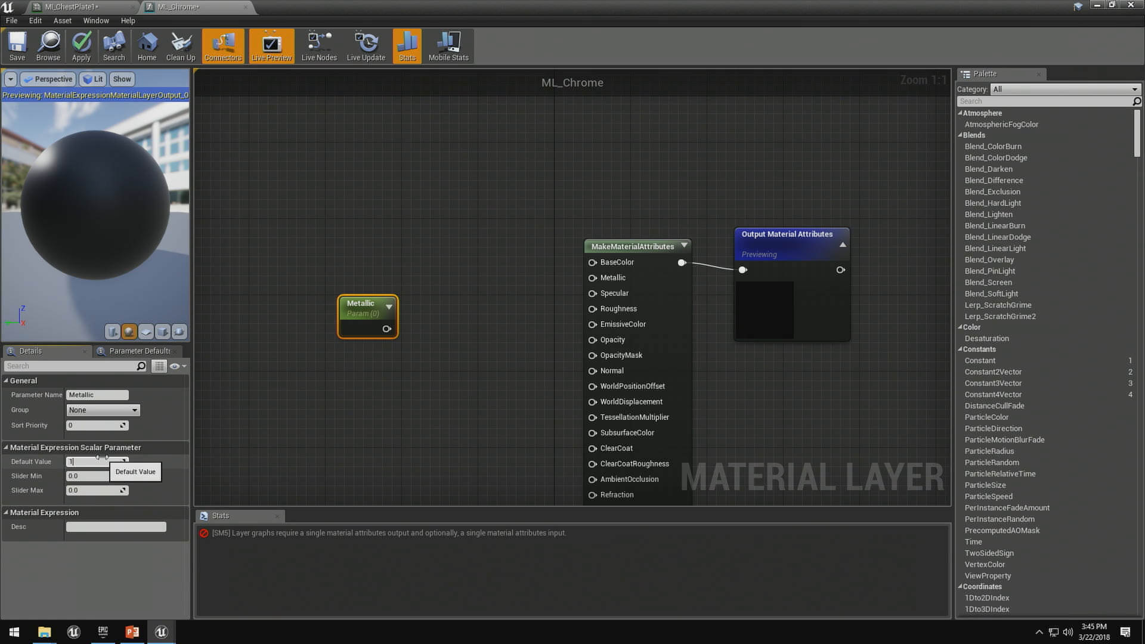
key(Return)
drag(387, 329, 592, 278)
click(400, 239)
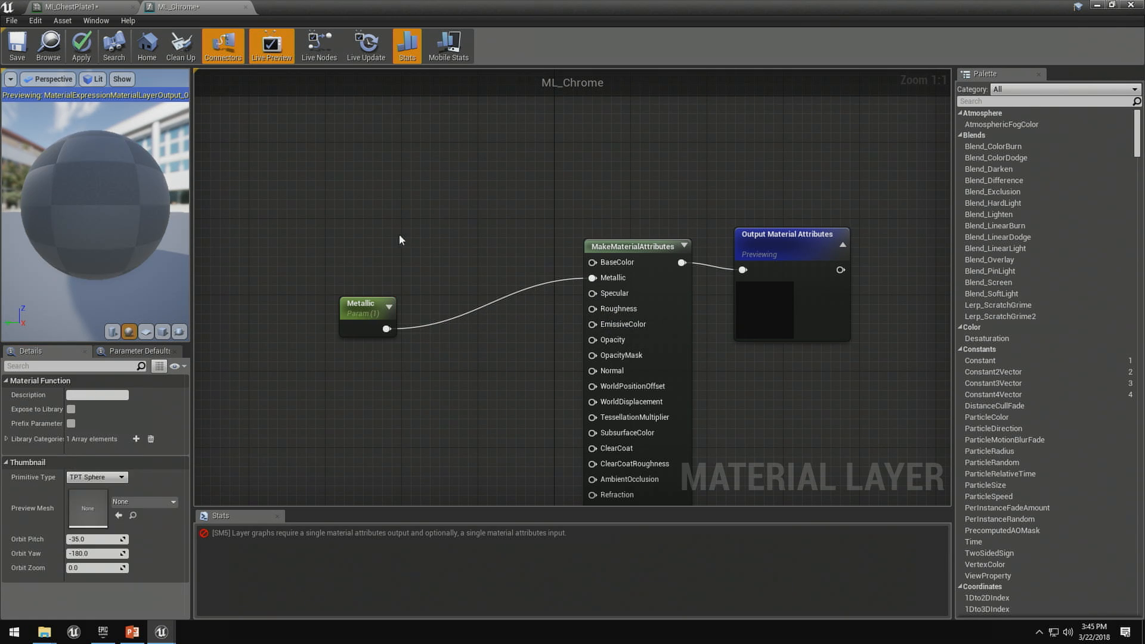
- Add a vector parameter named SurfaceColor, give it a bright light blue colour, and connect it to the BaseColor input
click(340, 207)
text(S)
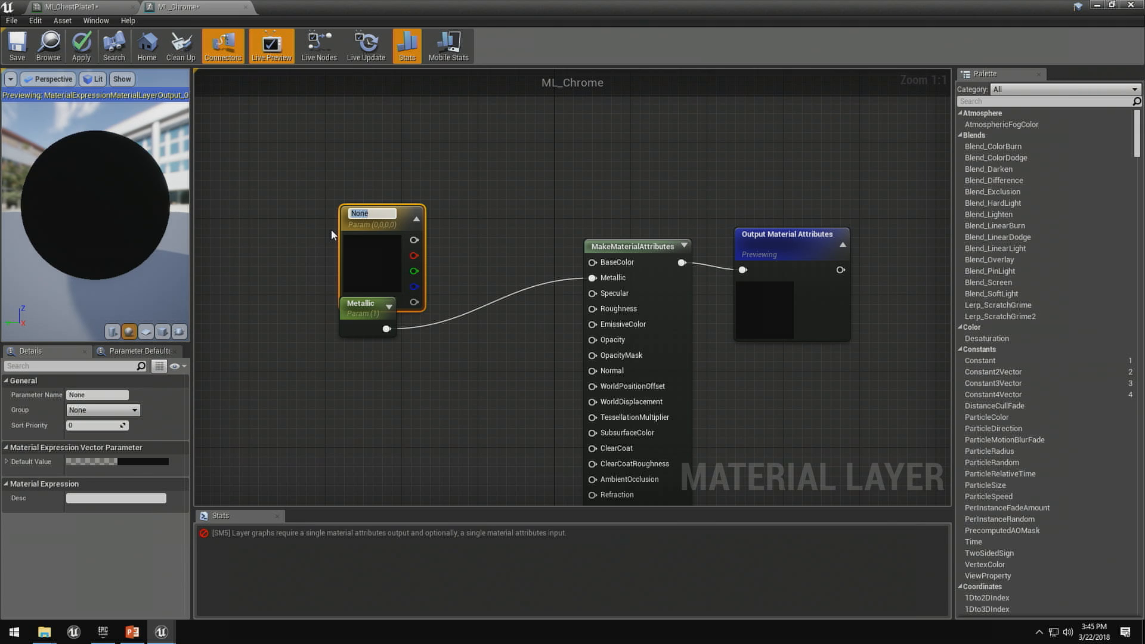
text(urfaceColor)
key(Return)
click(132, 458)
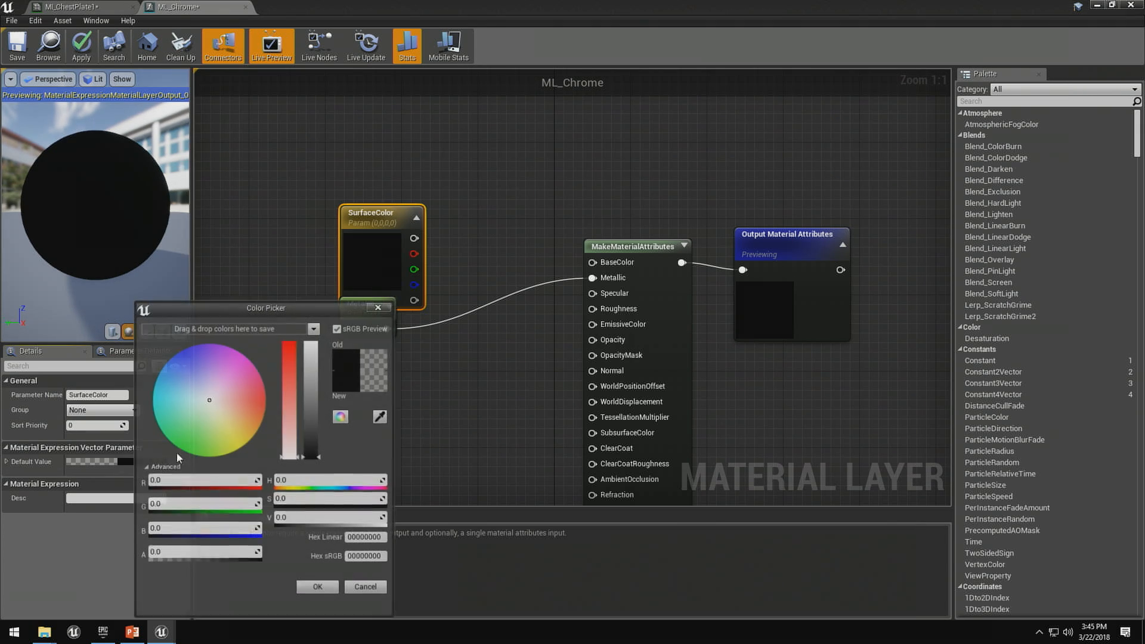
drag(190, 400, 163, 397)
drag(312, 418, 312, 343)
click(319, 589)
drag(428, 239, 593, 262)
mouse_move(81, 181)
mouse_down()
mouse_move(138, 179)
mouse_move(66, 168)
mouse_up()
- Add a scalar parameter named Roughness and connect it to the Roughness input of MakeMaterialAttributes
click(363, 399)
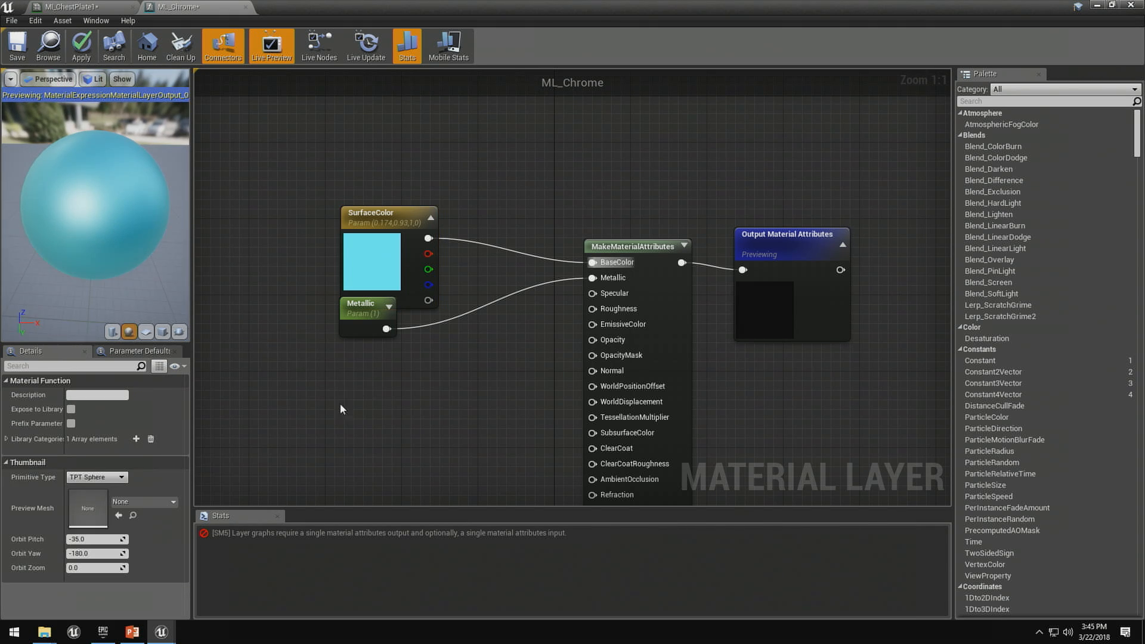
click(278, 375)
text(Roughness)
key(Return)
drag(335, 403, 603, 309)
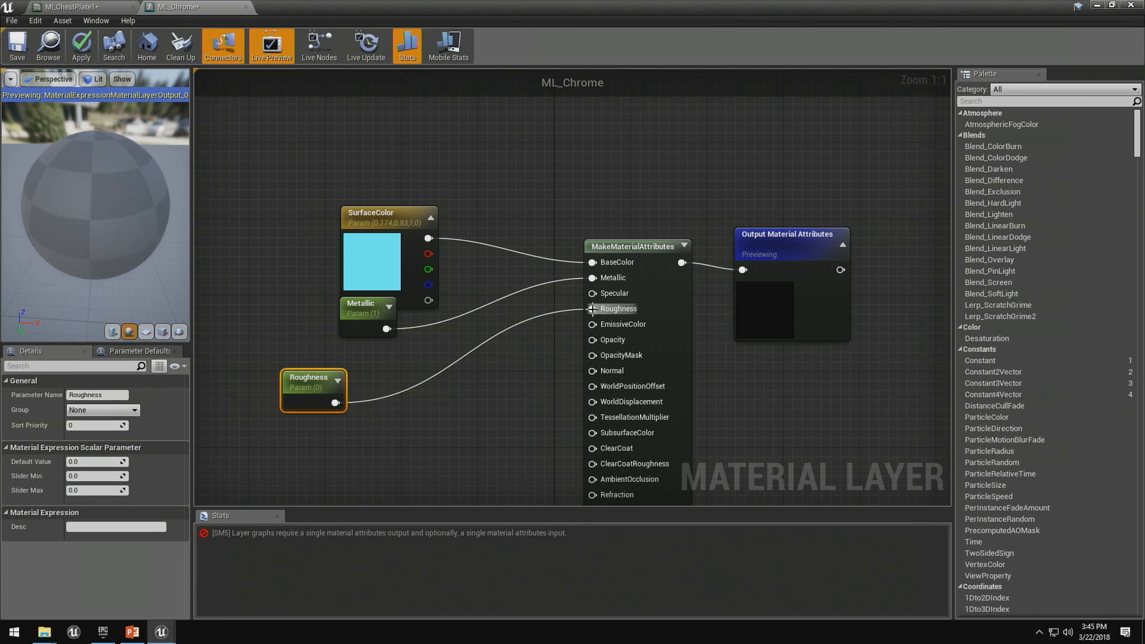
- Set the Roughness parameter's default value to 0.1 and inspect the reflections on the preview sphere
drag(98, 221, 122, 197)
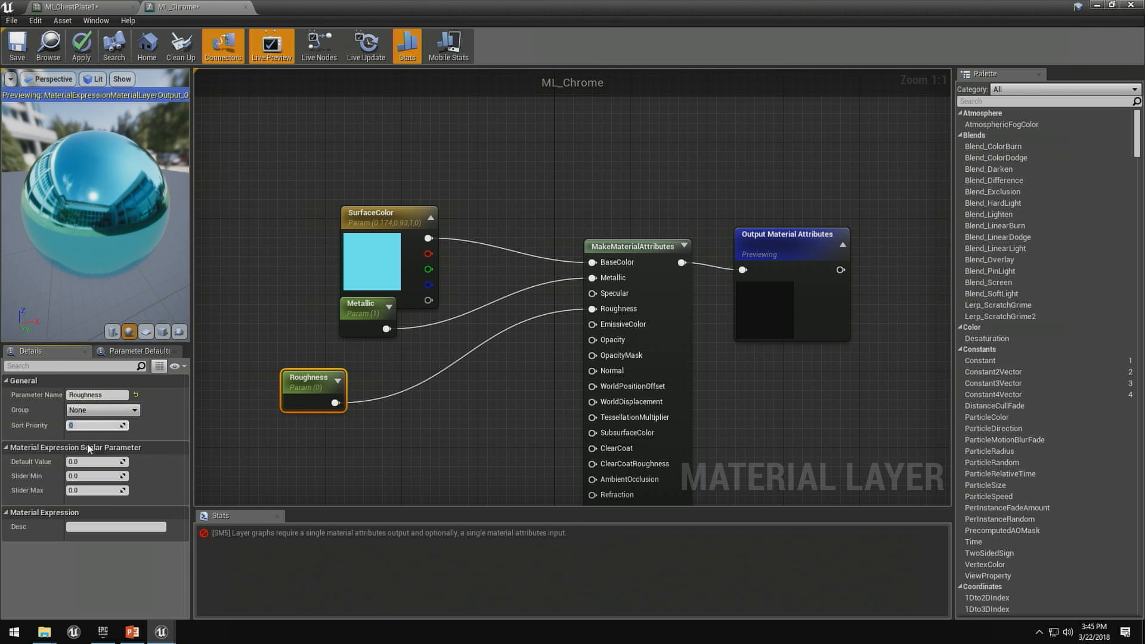
click(91, 461)
text(0.1)
key(Return)
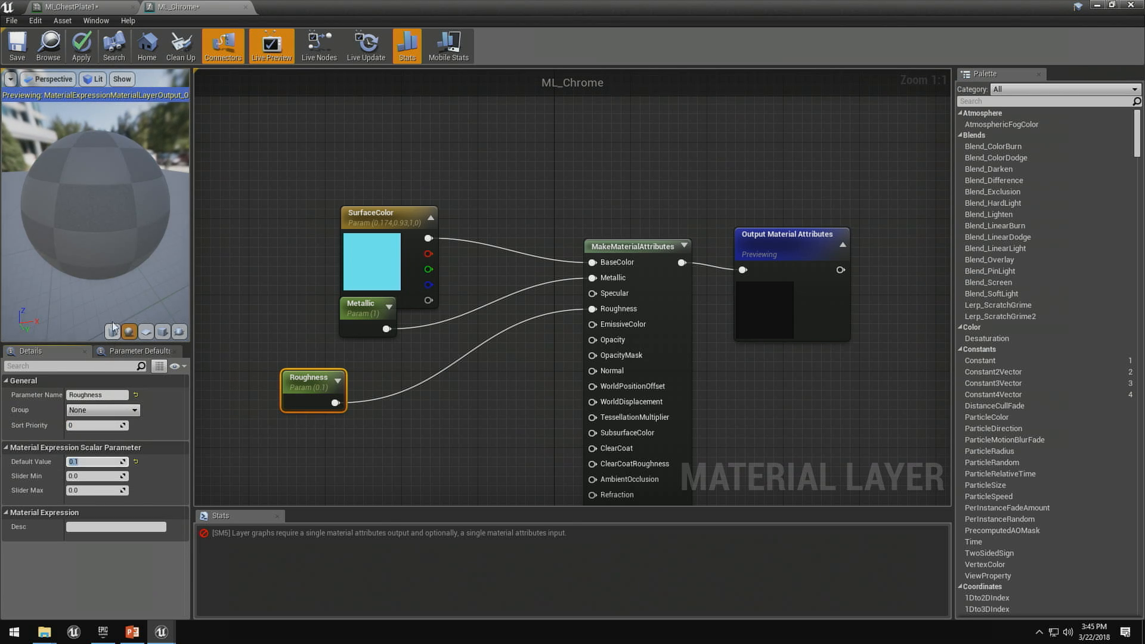
drag(126, 245, 71, 252)
scroll(71, 252, up, 5)
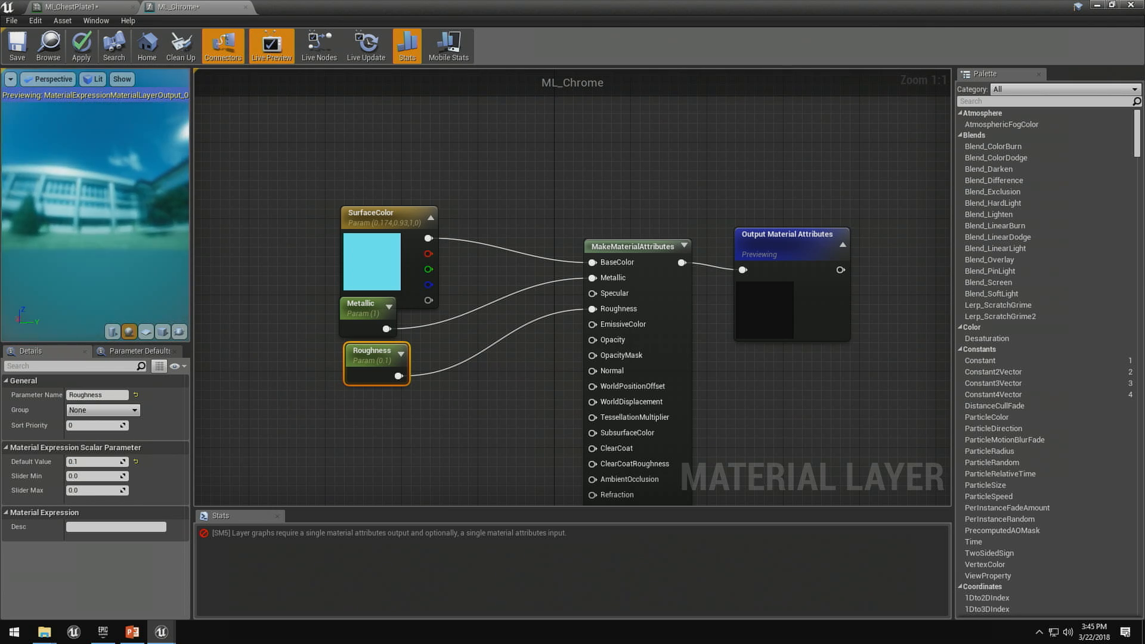
- Apply the ML_Chrome changes, close its graph and assign ML_Chrome as Layer 1's layer asset in MI_ChestPlate1
click(342, 366)
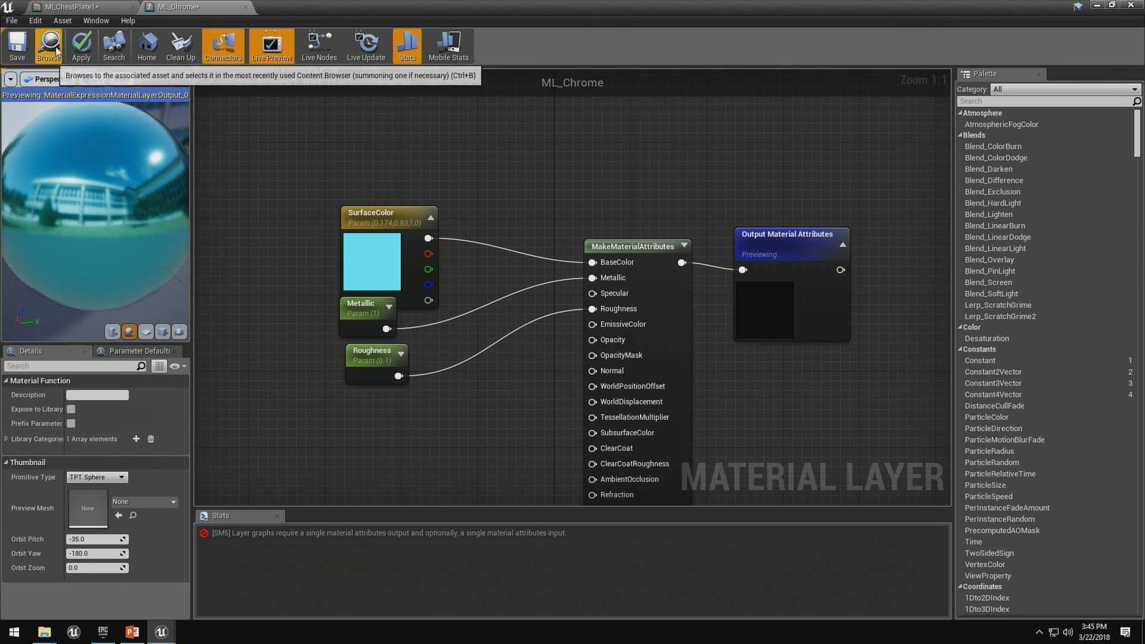
click(82, 45)
click(245, 8)
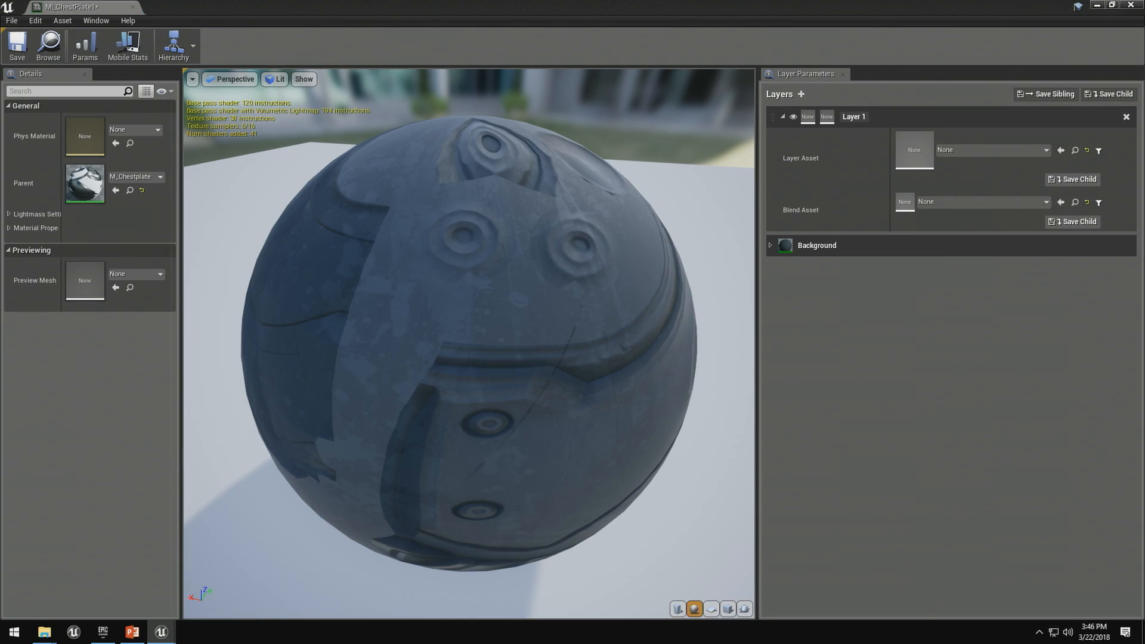
click(1061, 150)
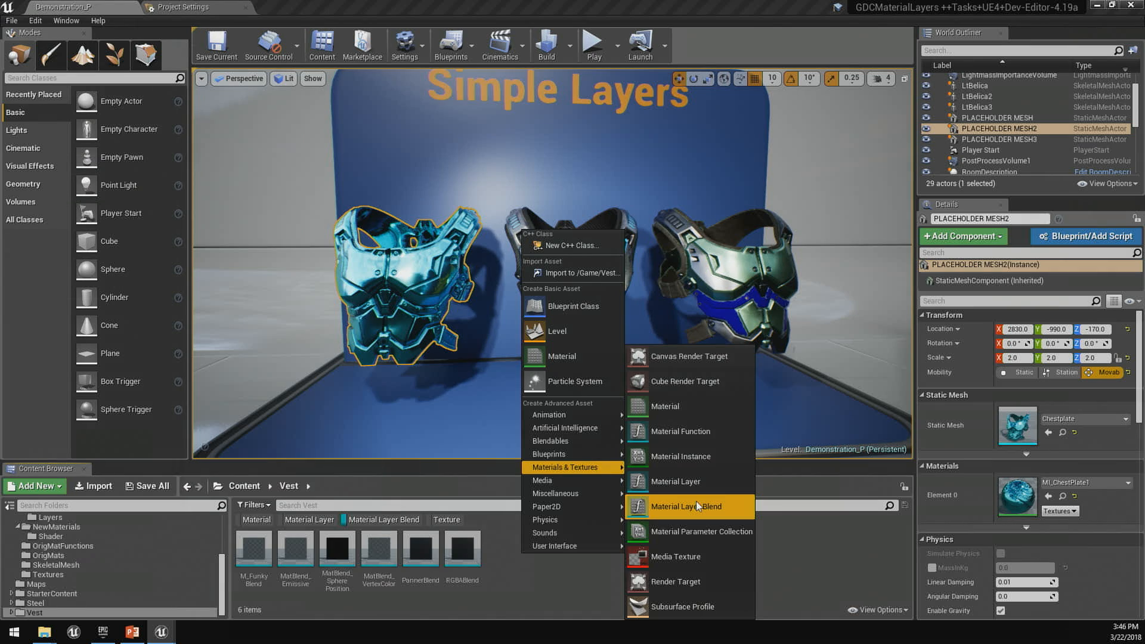
- Create a material layer blend named MLB_Texture in the Vest folder, open it and inspect its input and BlendMaterialAttributes nodes
click(696, 502)
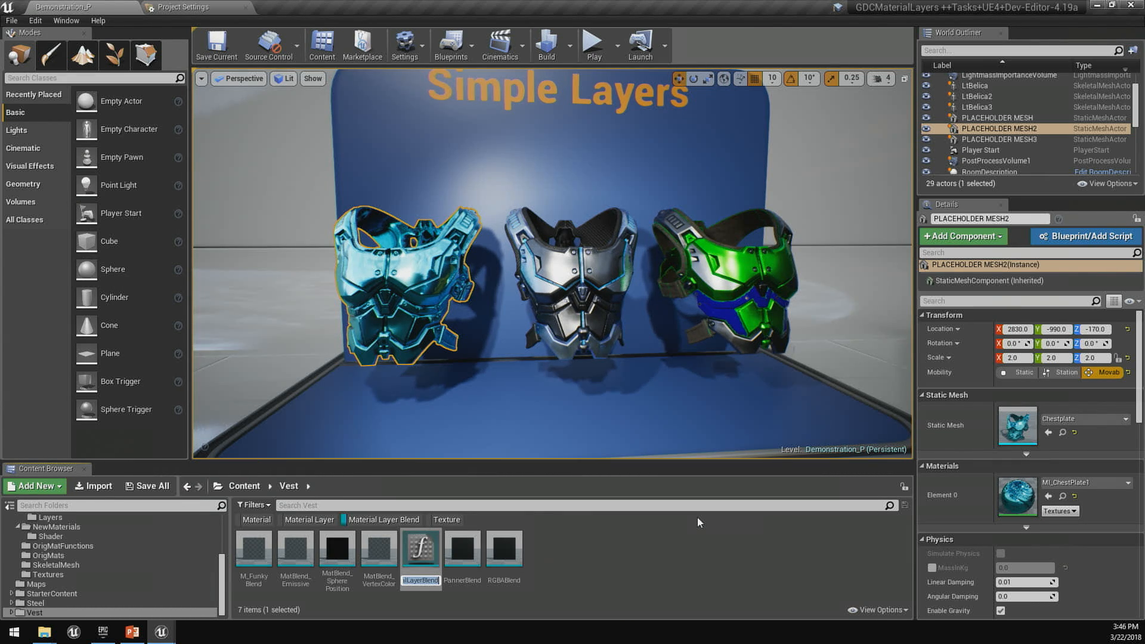
text(MLB_)
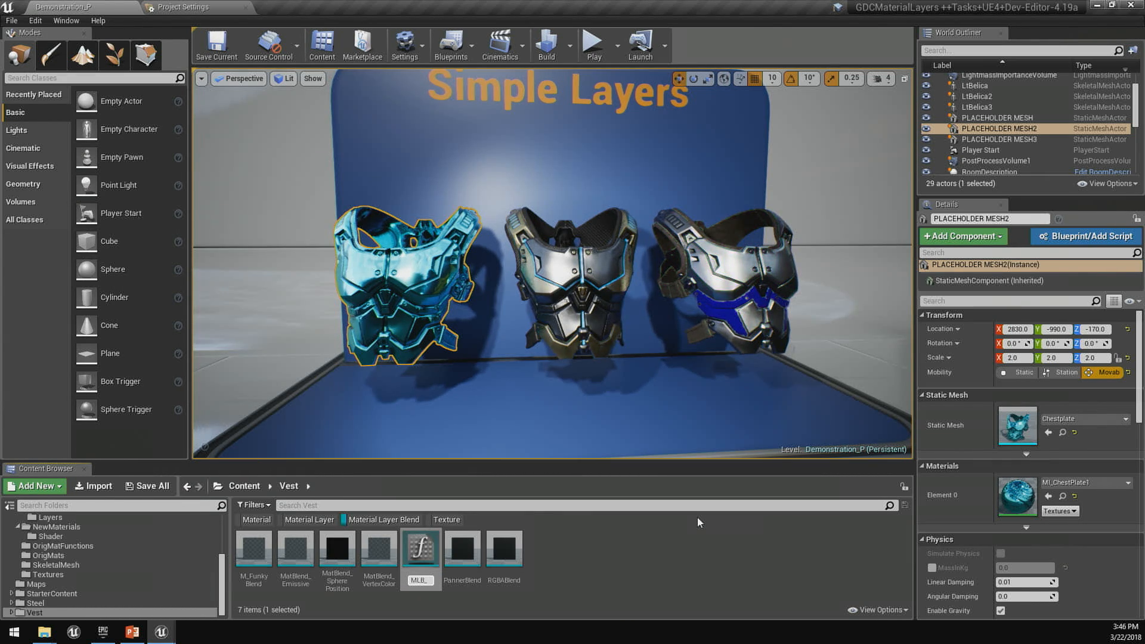
text(Texture)
key(Return)
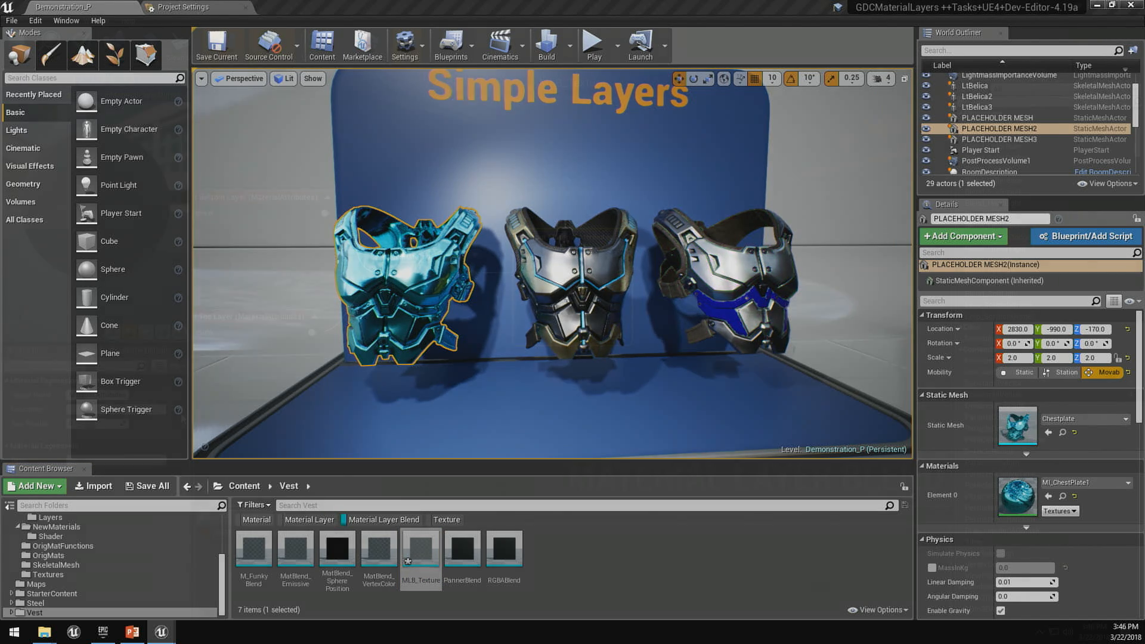
double_click(421, 549)
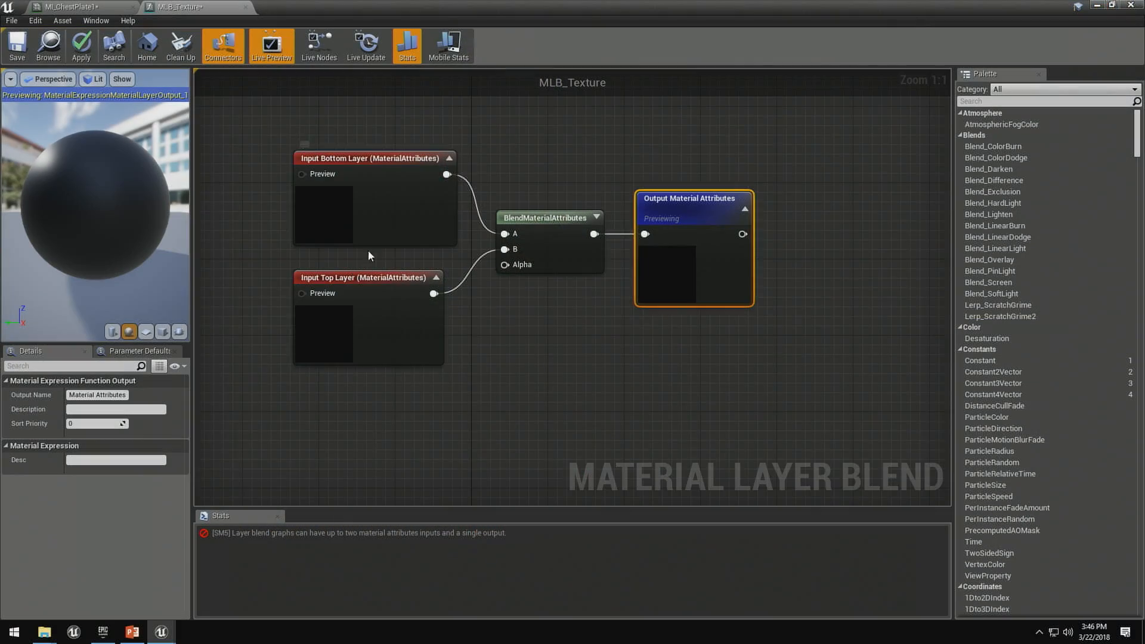
click(358, 161)
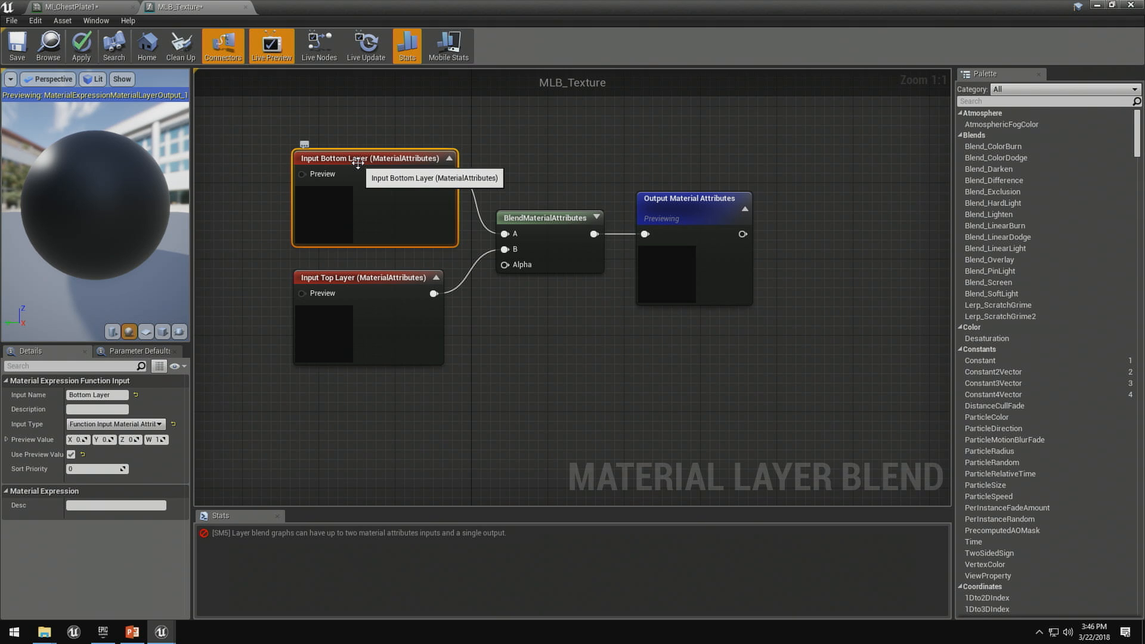
click(558, 219)
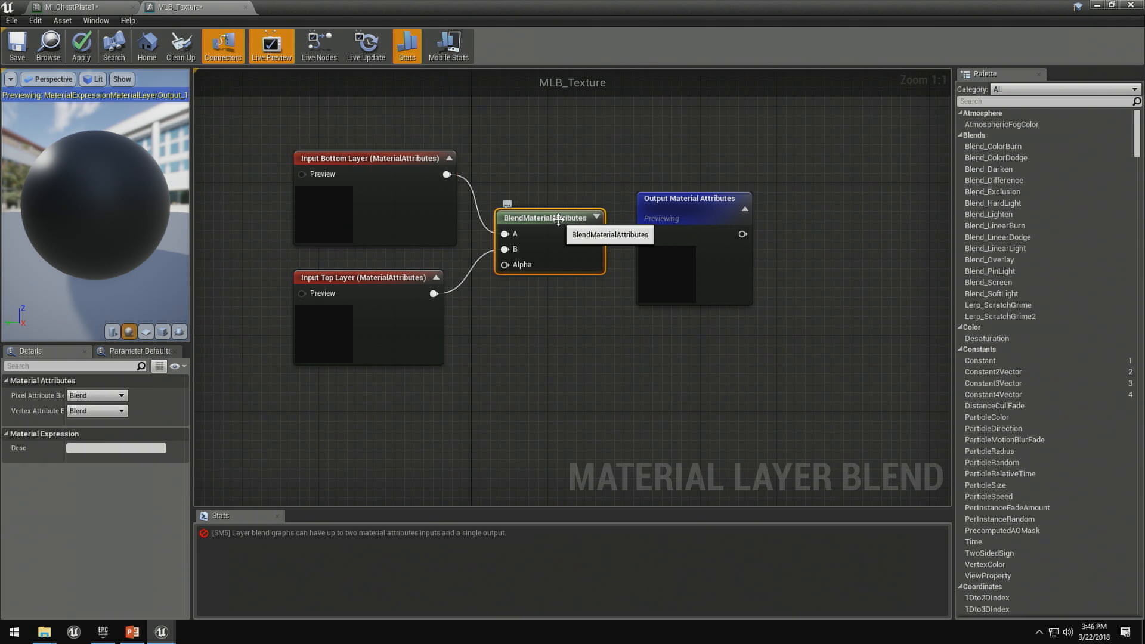
click(440, 358)
- Add a texture sample below the Top Layer input and convert it to a parameter named MaskTexture
right_drag(265, 461, 389, 368)
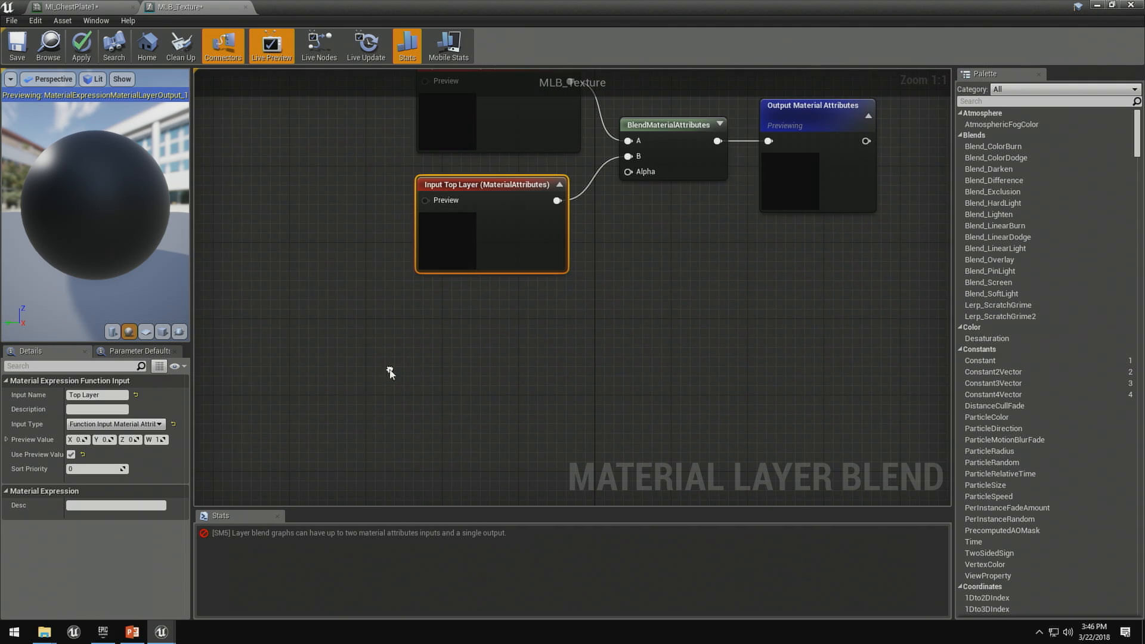
click(388, 368)
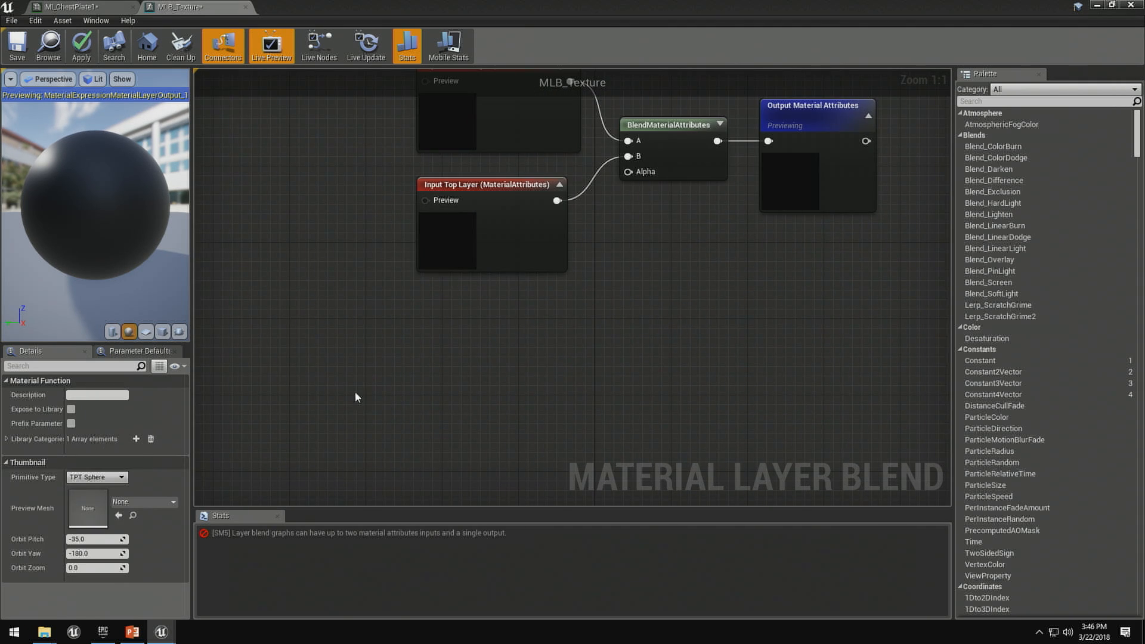
right_drag(357, 392, 318, 346)
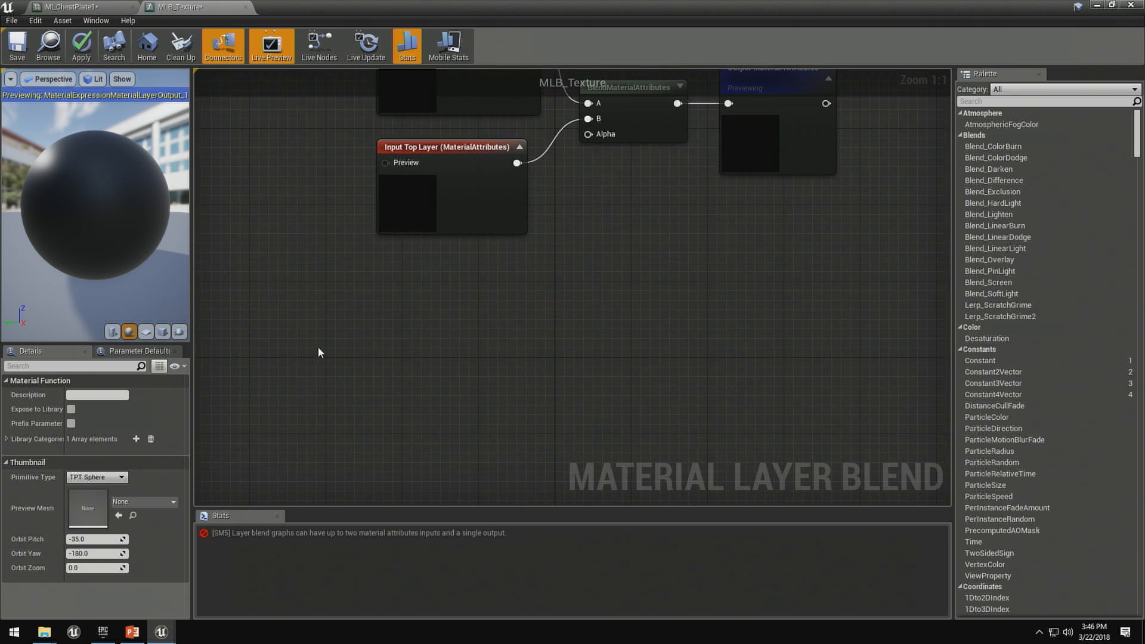
click(328, 335)
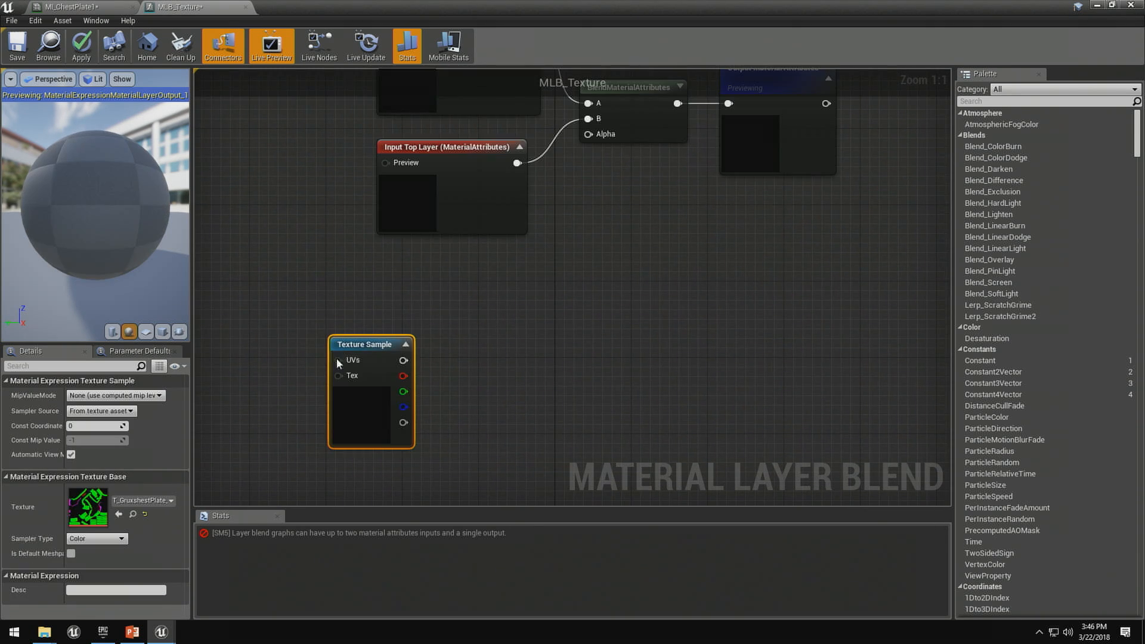
right_click(371, 340)
click(414, 382)
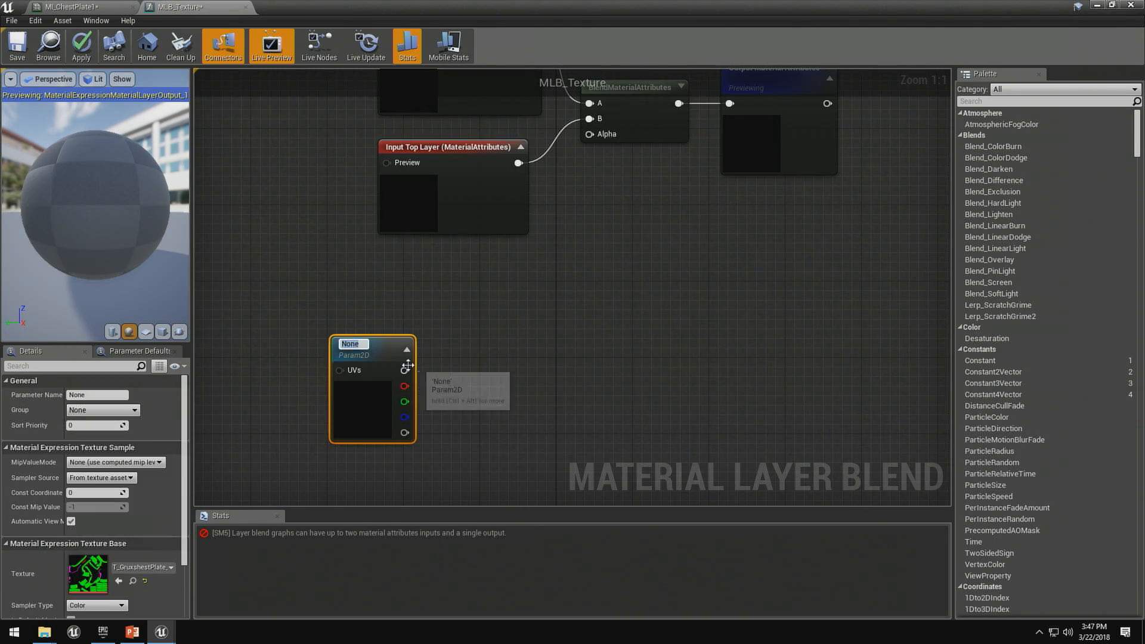
text(MaskTexture)
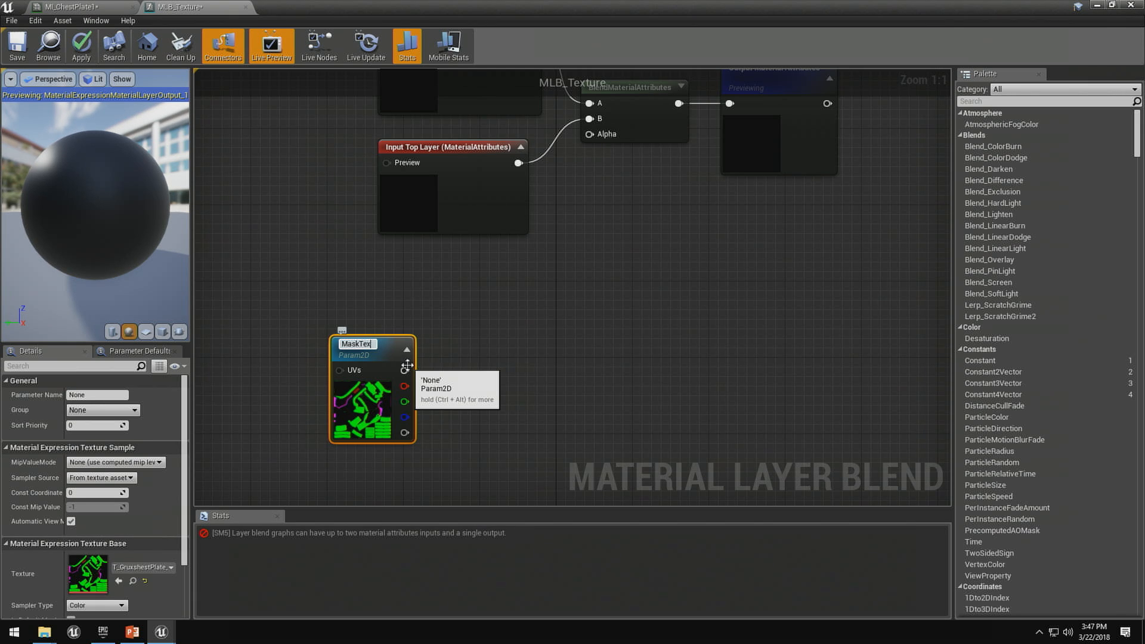
key(Return)
- Add a ChannelMaskParameter named Channel, fed by the RGB output of MaskTexture
drag(404, 369, 462, 369)
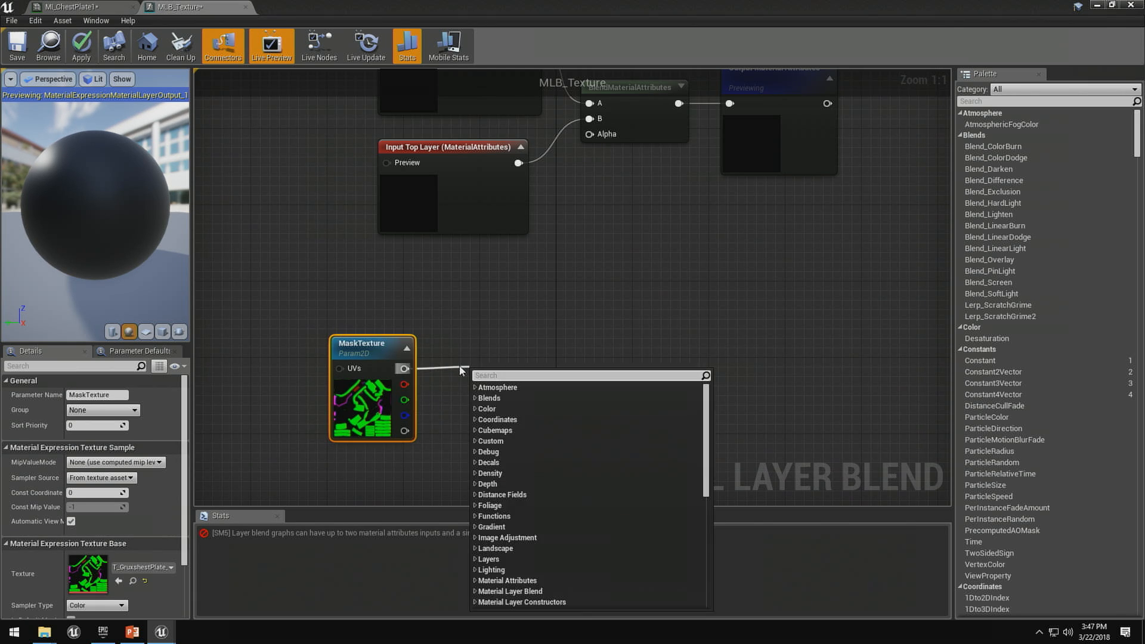
text(channel)
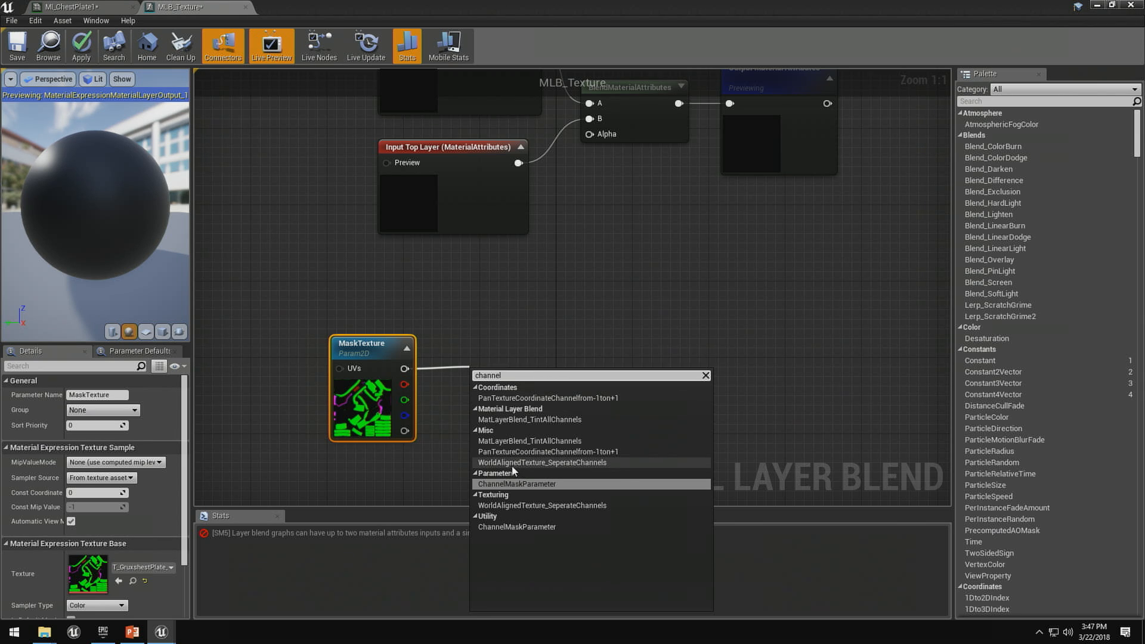
click(517, 484)
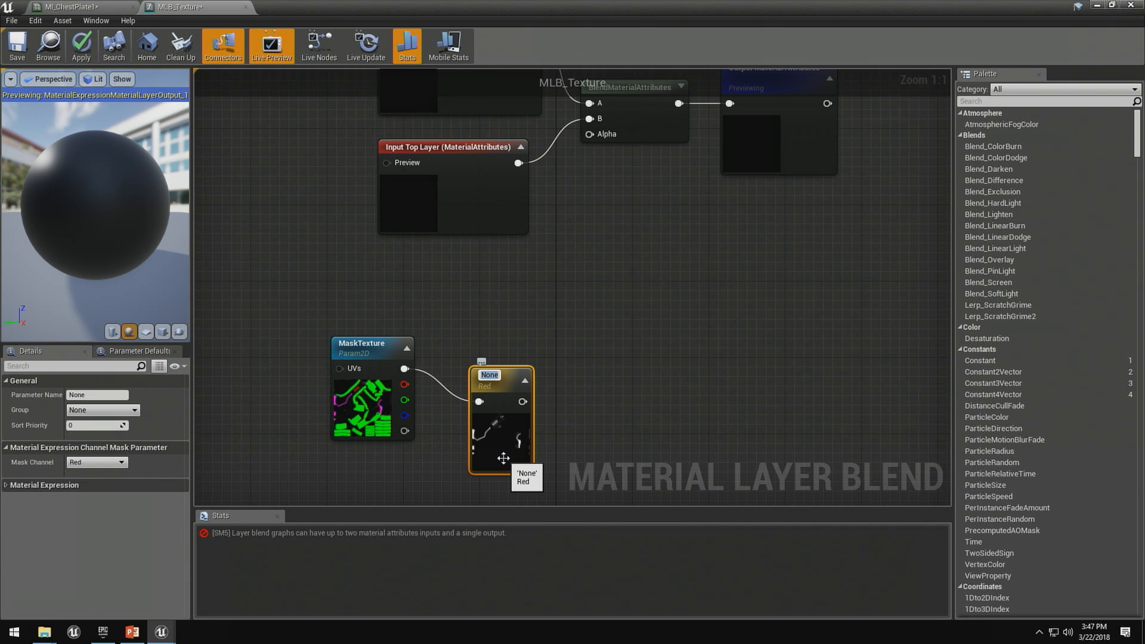
text(Channel)
key(Return)
- Insert an AppendVector node that combines MaskTexture's RGB and alpha outputs and feeds the Channel mask
drag(404, 368, 432, 328)
text(ad)
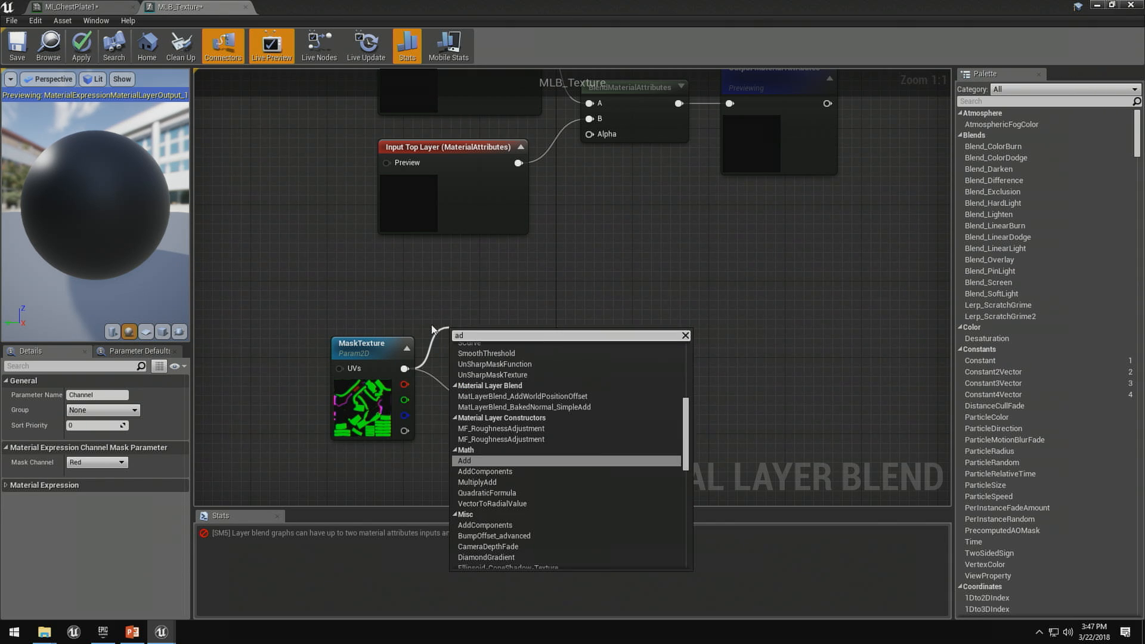
key(BackSpace)
text(ppend)
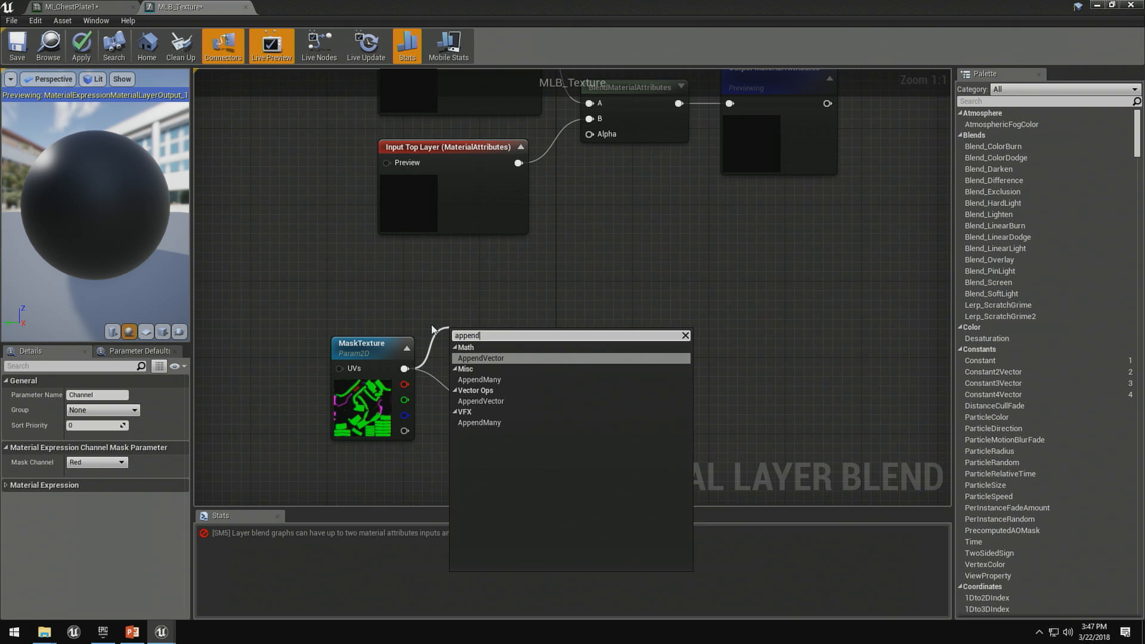
key(Return)
drag(405, 431, 481, 400)
- Connect the Channel mask's output to the Alpha input of BlendMaterialAttributes and apply the changes
drag(500, 377, 597, 136)
scroll(573, 220, down, 2)
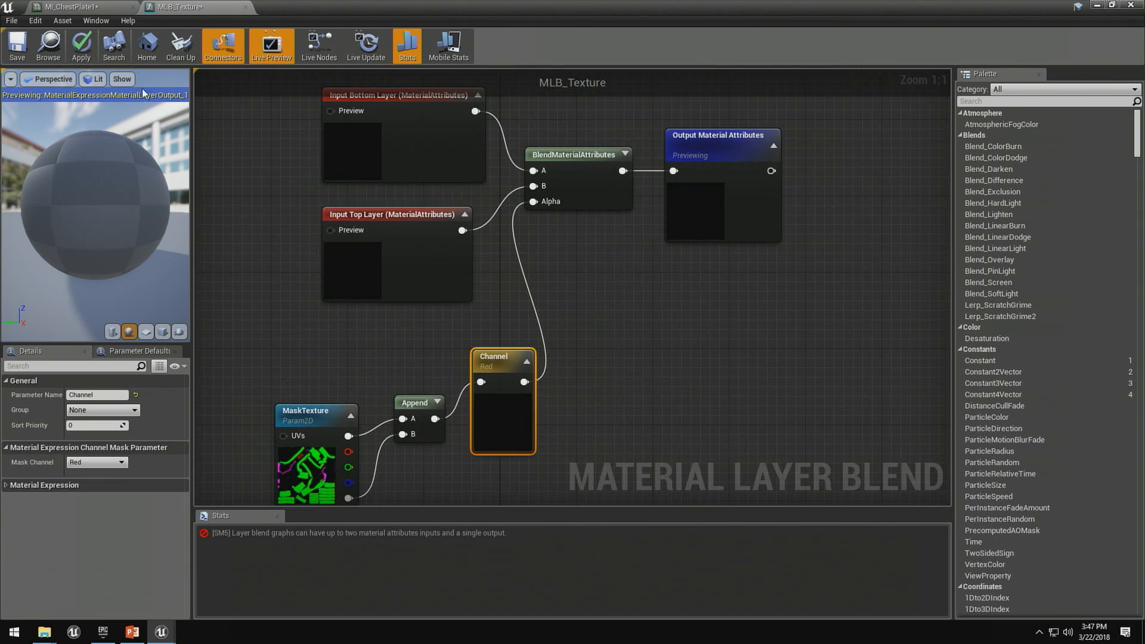
click(81, 45)
- In MI_ChestPlate1, assign MLB_Texture as Layer 1's blend asset and override its Channel parameter with Green
click(65, 6)
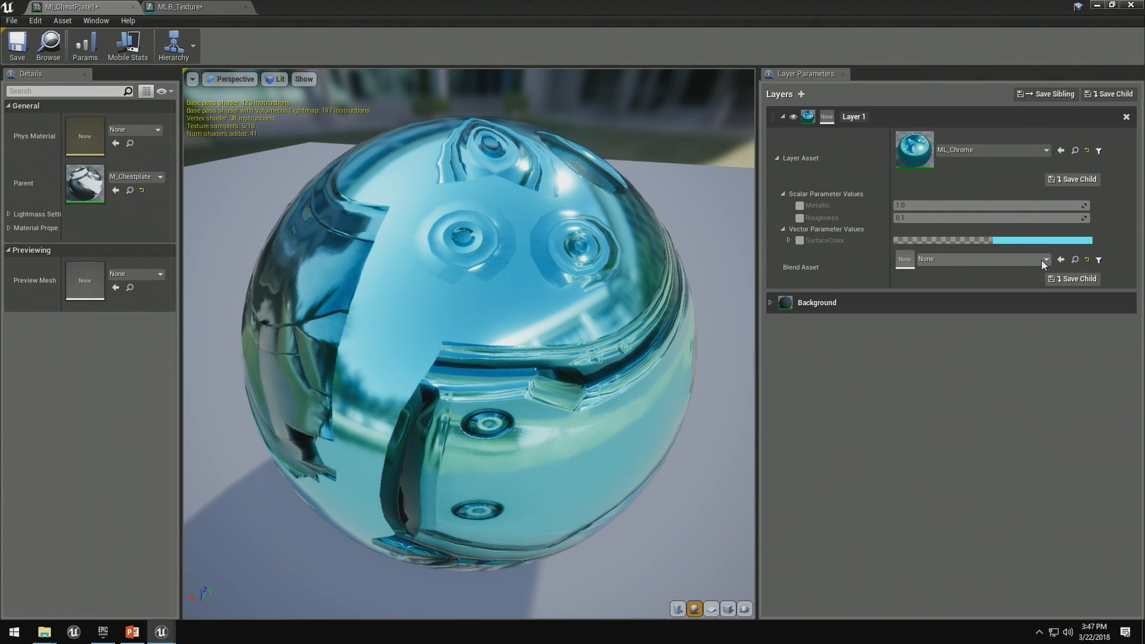
click(1060, 261)
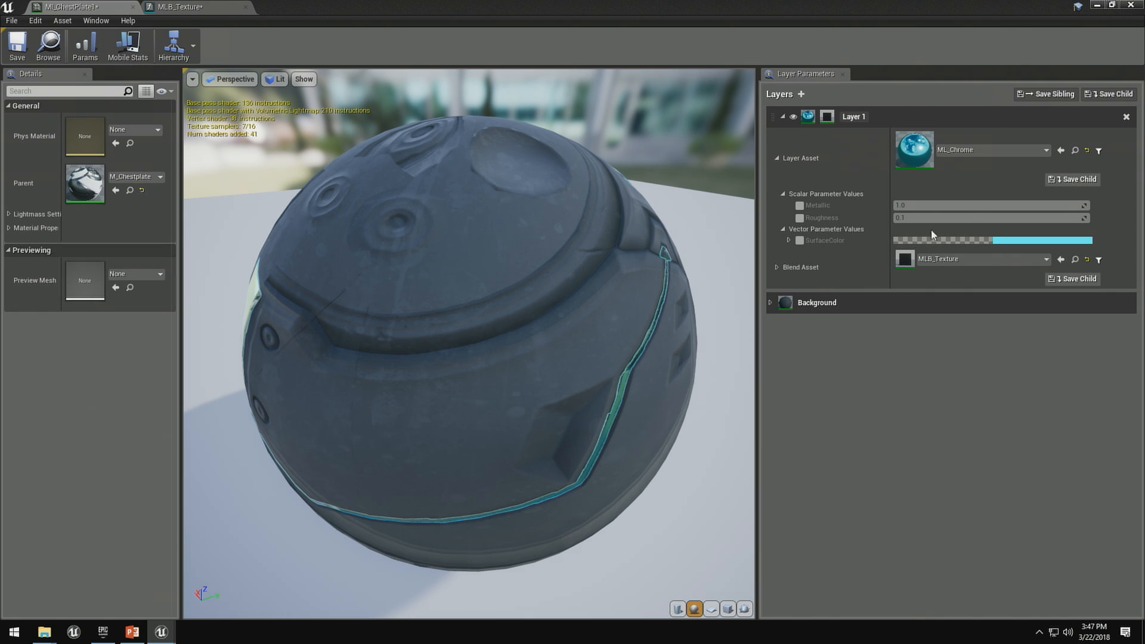
click(777, 267)
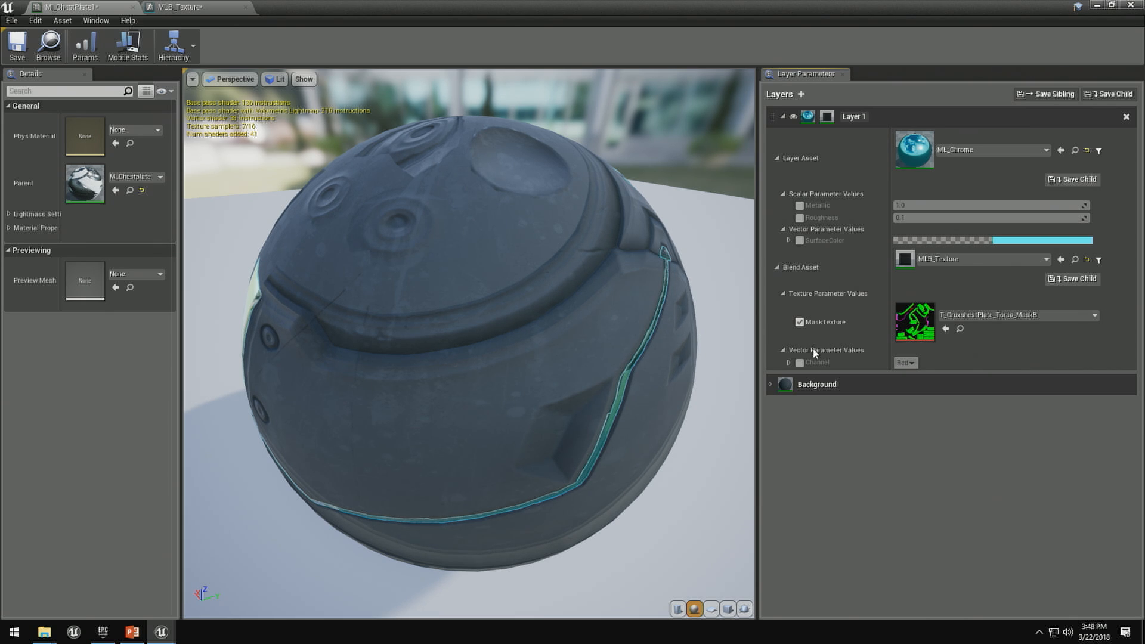
click(800, 362)
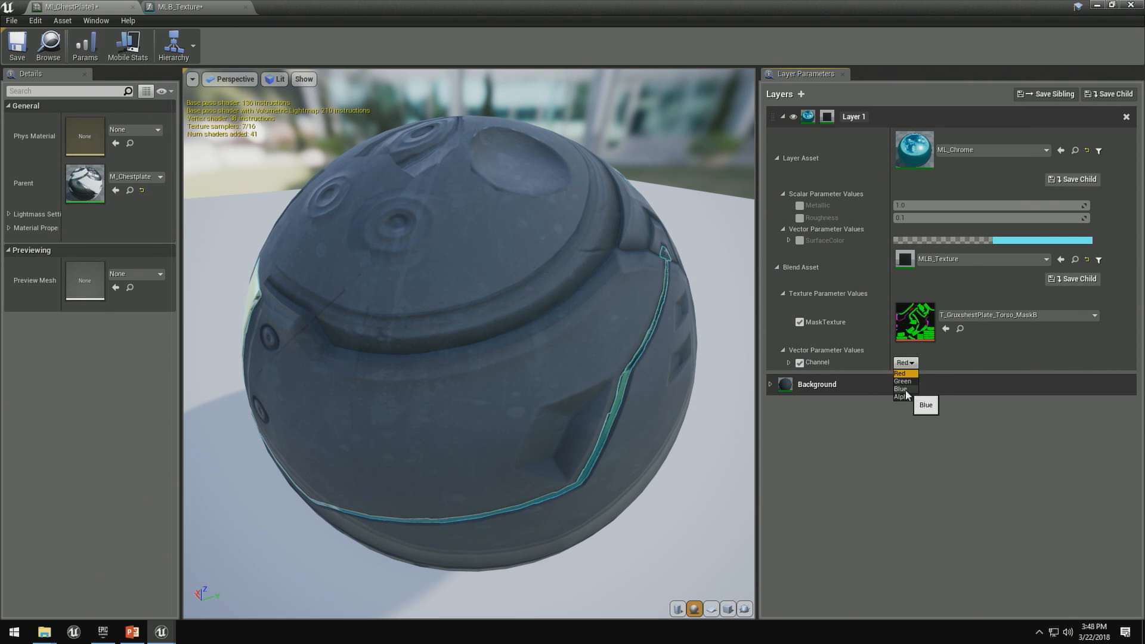
click(907, 363)
click(908, 383)
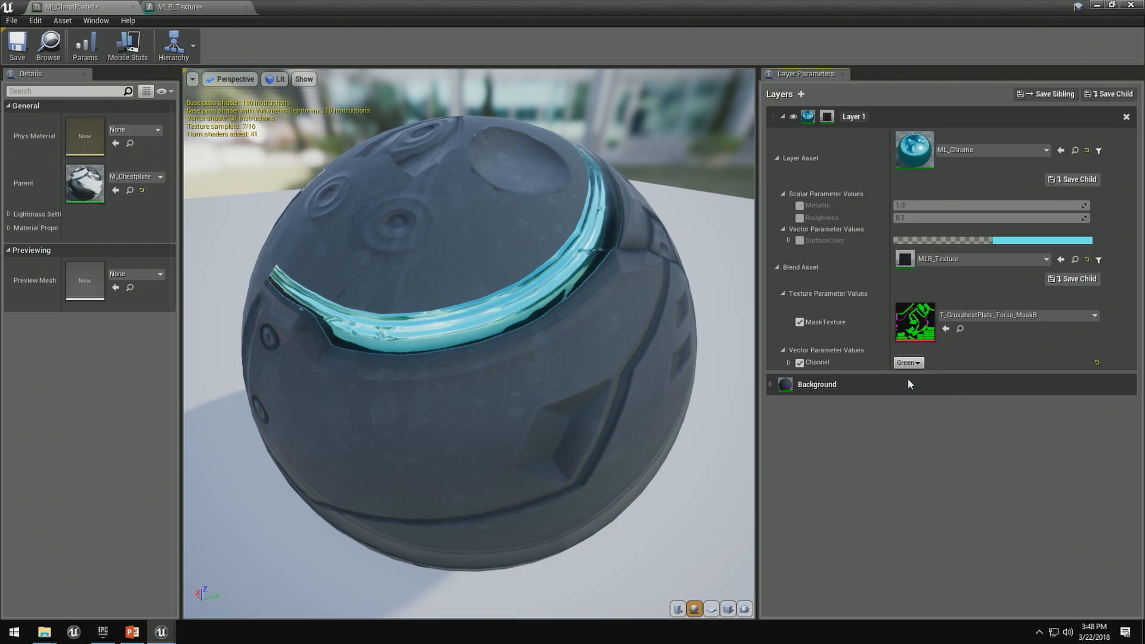
drag(503, 314, 749, 402)
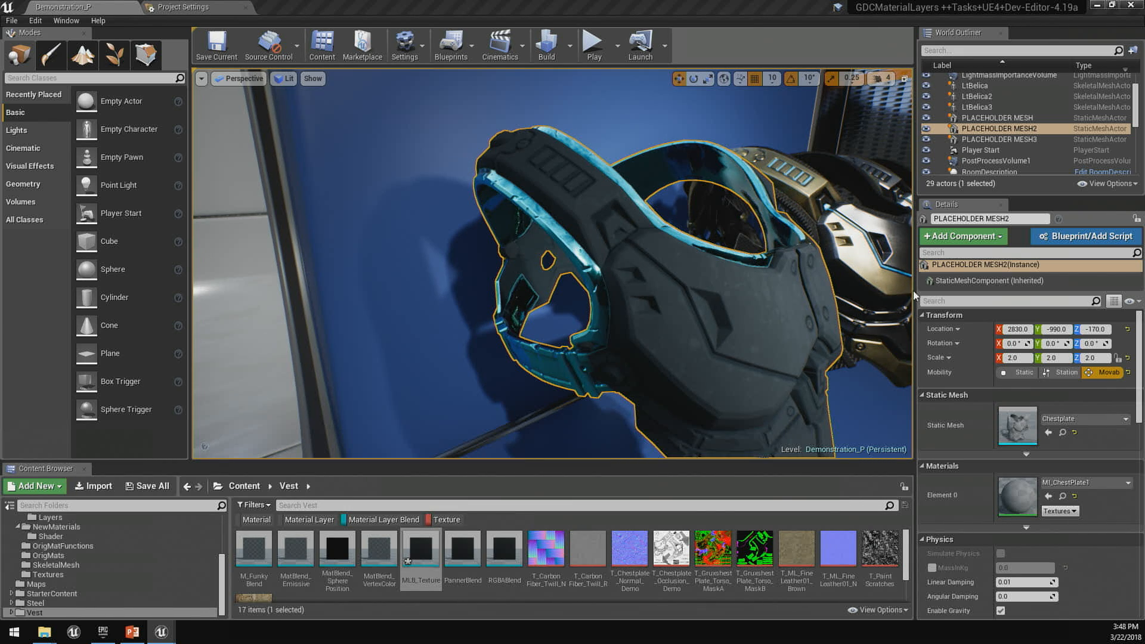
- Filter the whole Content folder for material layers and use the yellow layer in the vest material MI_ChestPlate1
scroll(52, 534, up, 5)
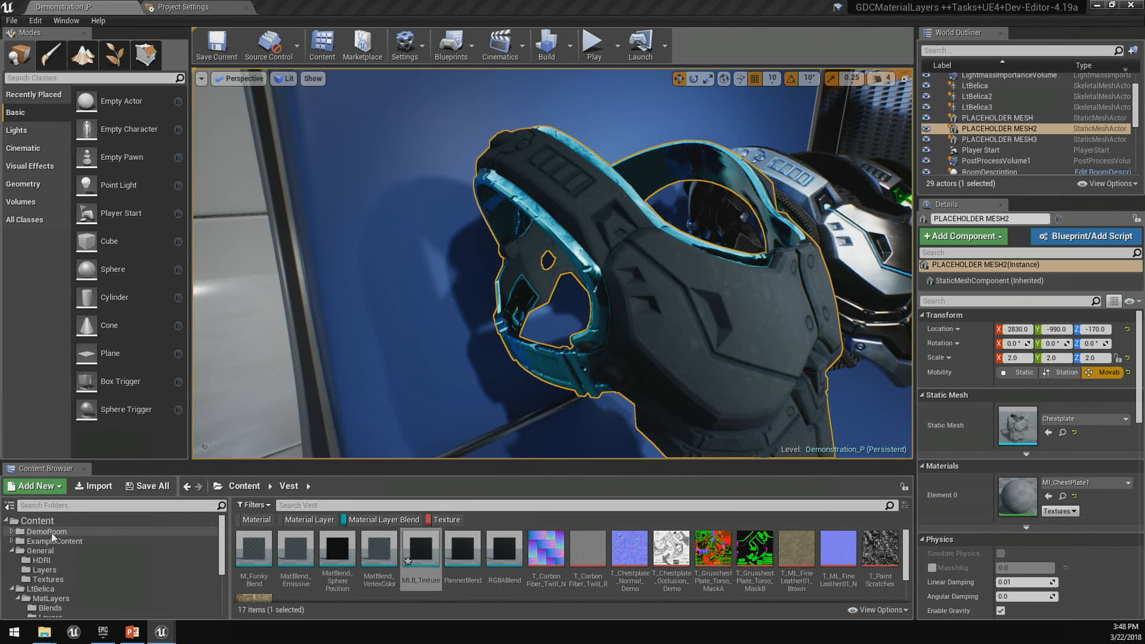
click(52, 522)
click(310, 520)
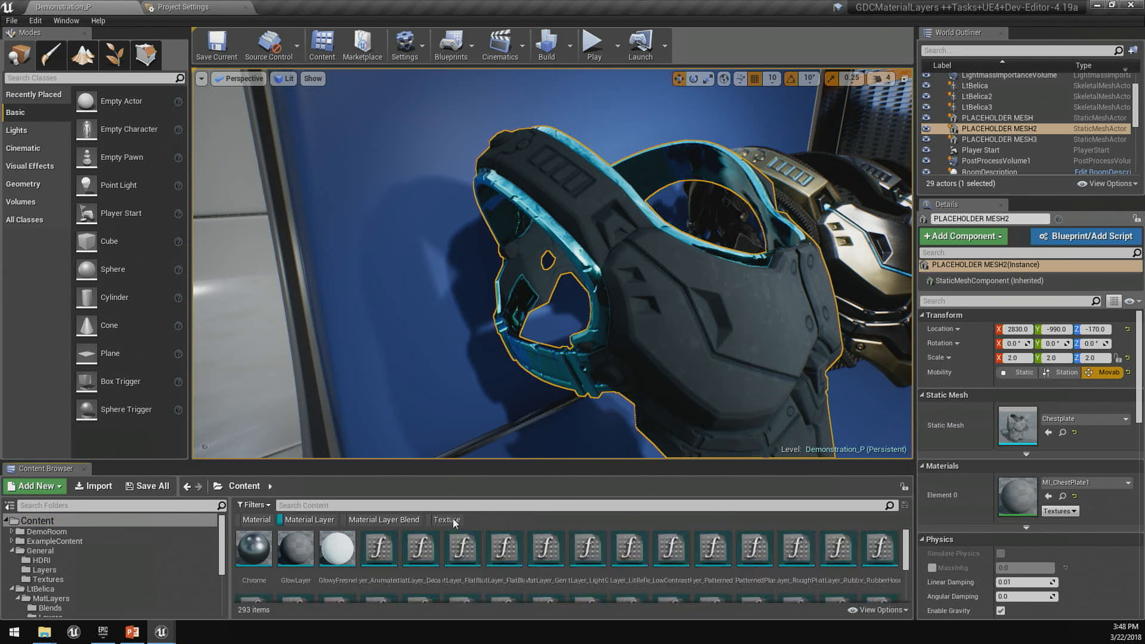
scroll(480, 580, down, 2)
click(754, 581)
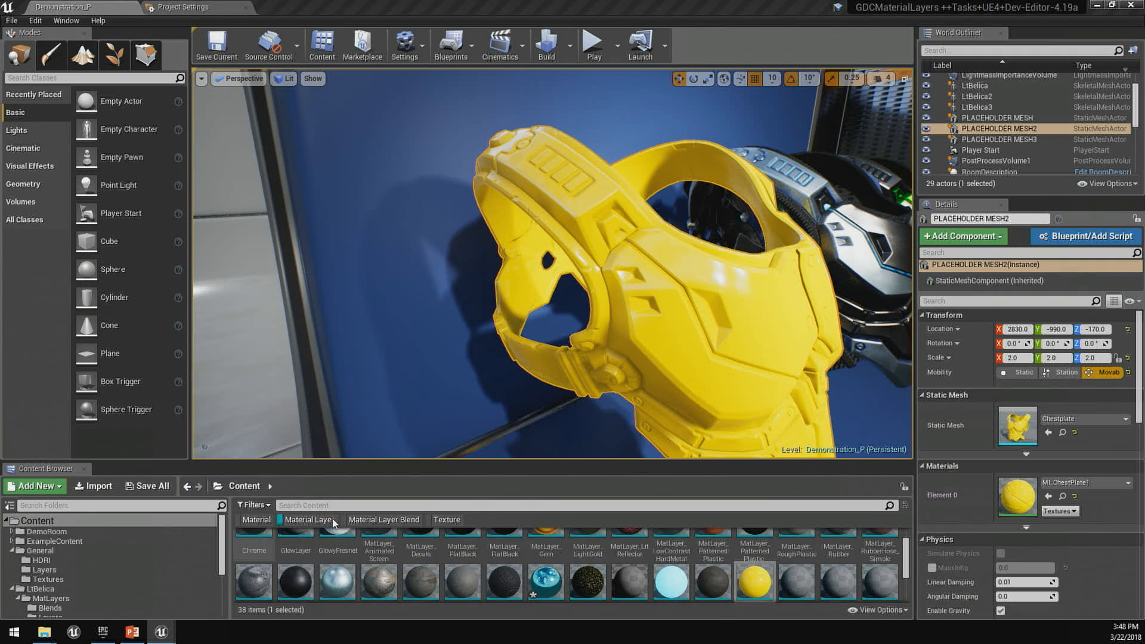
- Show only material layer blends and create a new Material Layer Blend asset named Vertex_blend in the Vest folder
click(305, 525)
click(382, 522)
scroll(59, 588, down, 6)
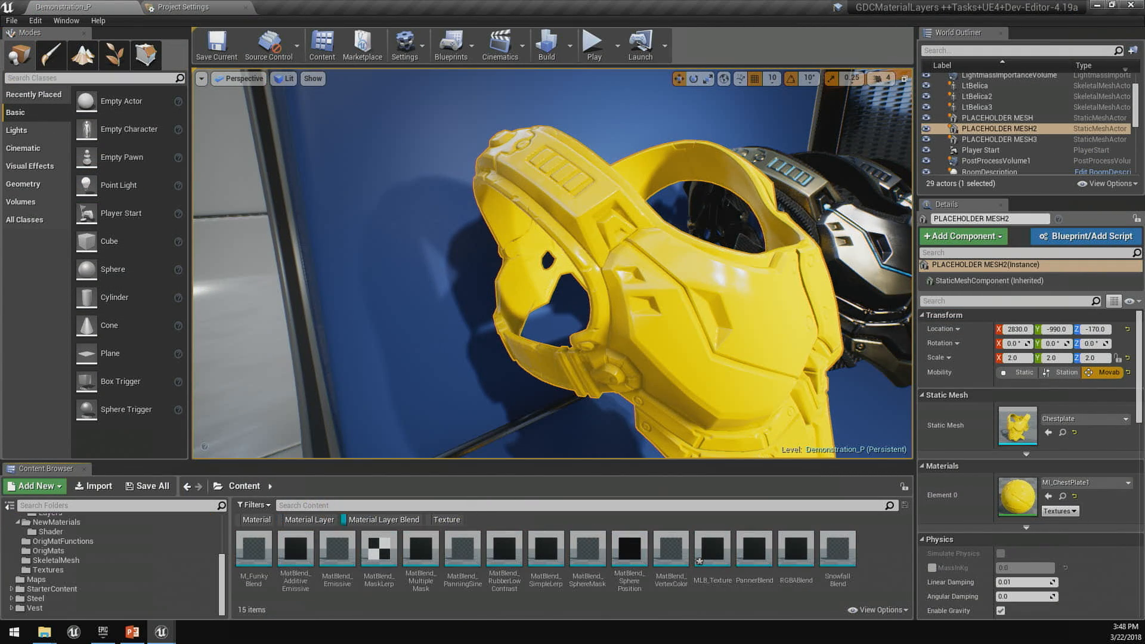
click(34, 612)
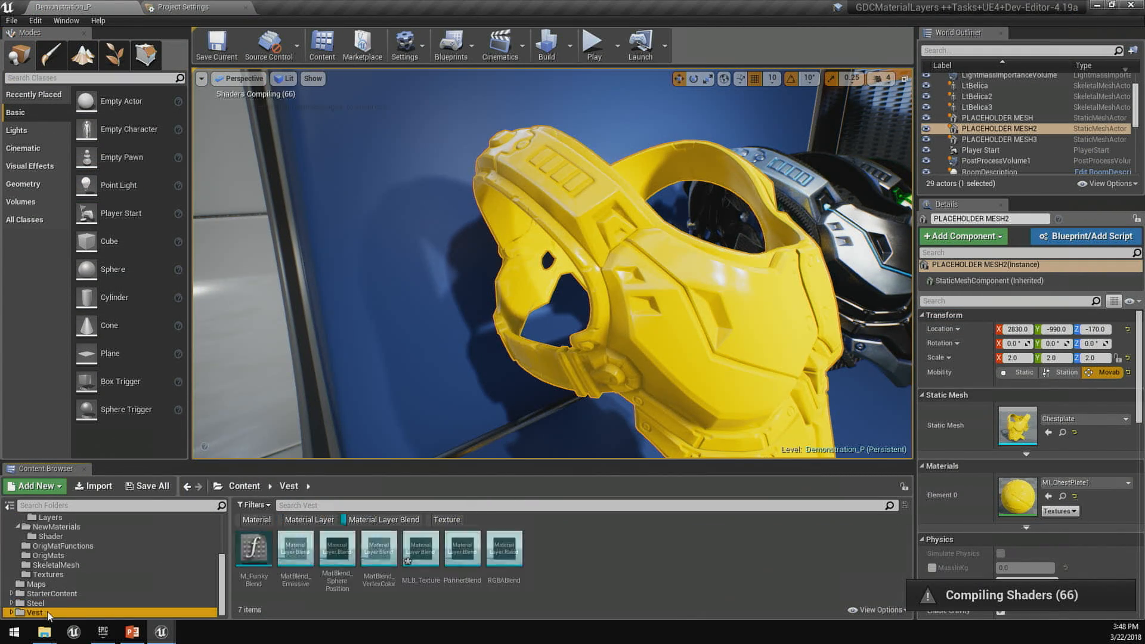
right_click(589, 534)
mouse_move(633, 448)
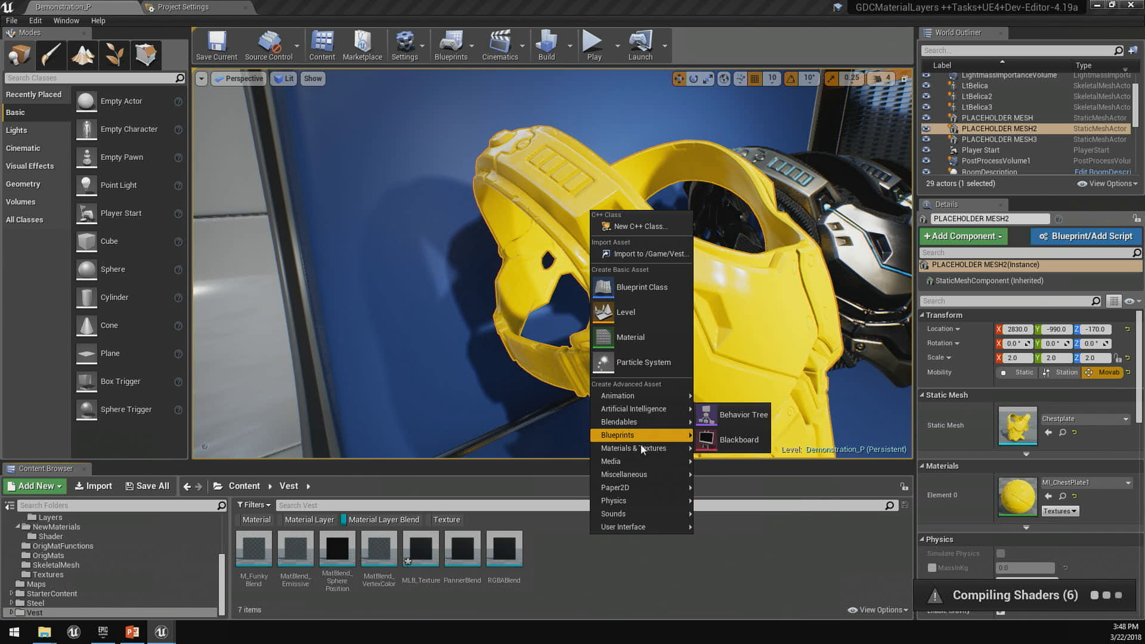
click(754, 507)
text(V)
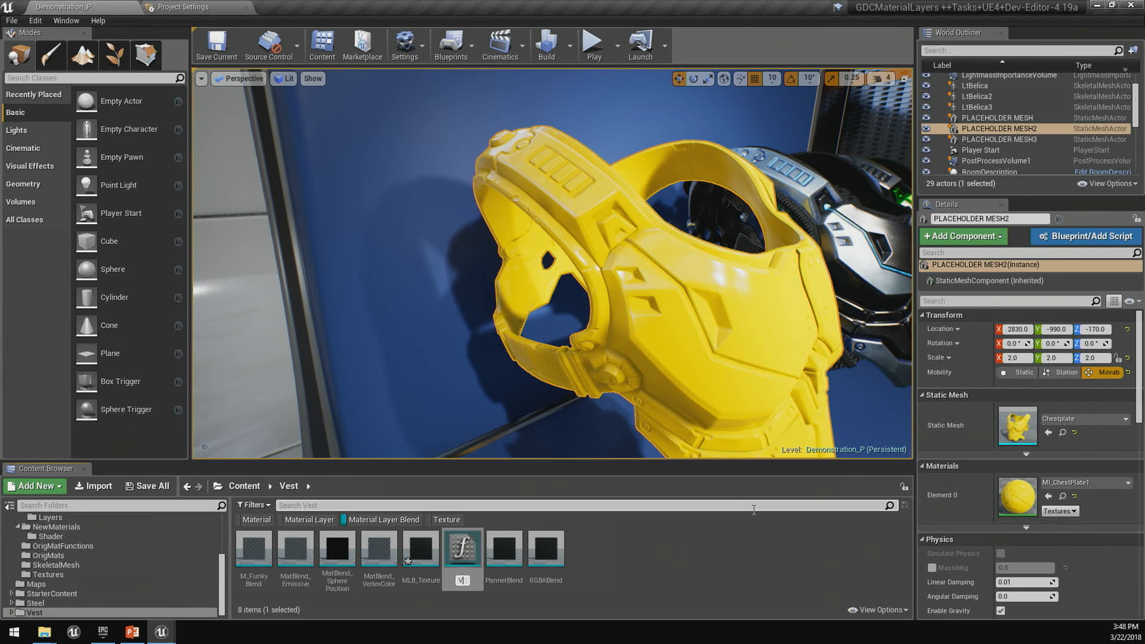
text(ertex_blend)
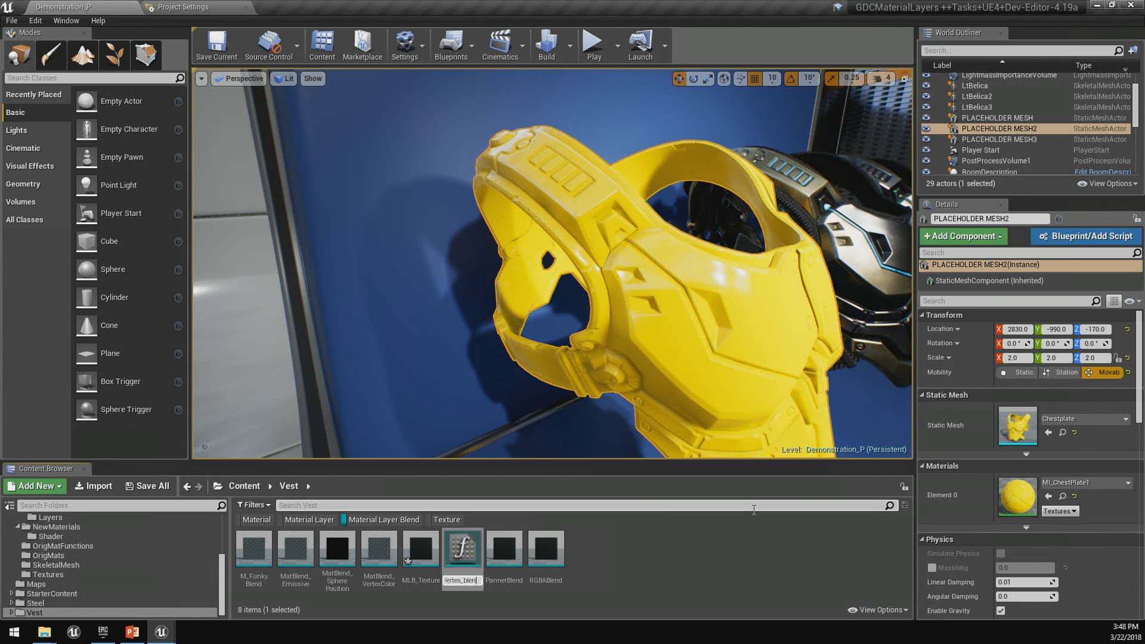
key(Return)
- Open the Vertex_blend asset's graph and add a Vertex Color node below the Input Top Layer node
double_click(546, 549)
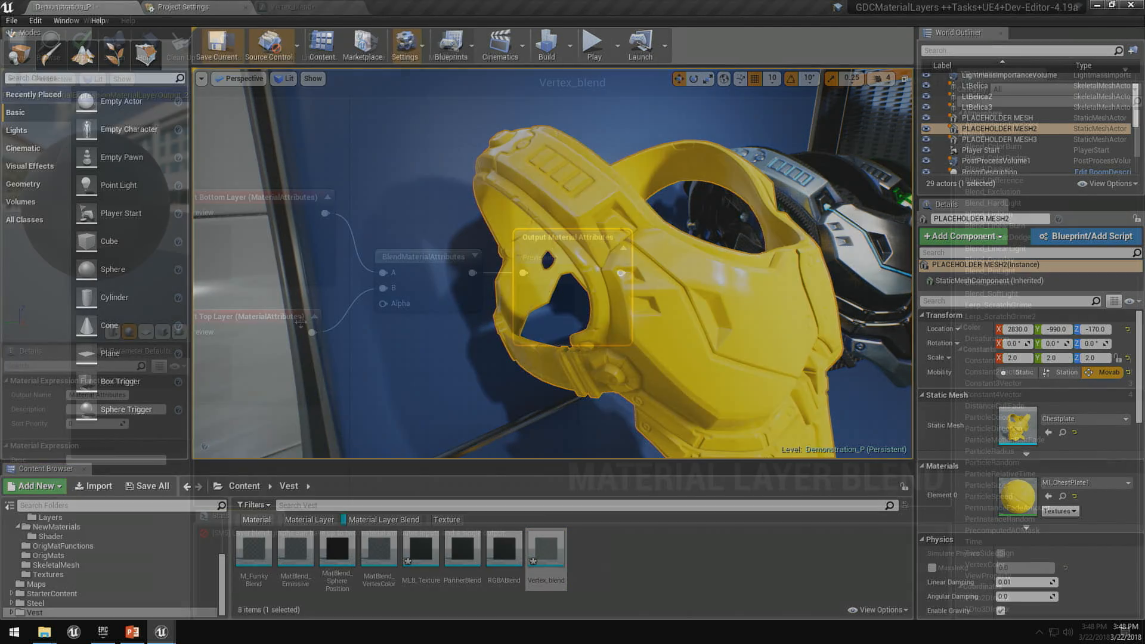
right_click(288, 346)
text(vertex color)
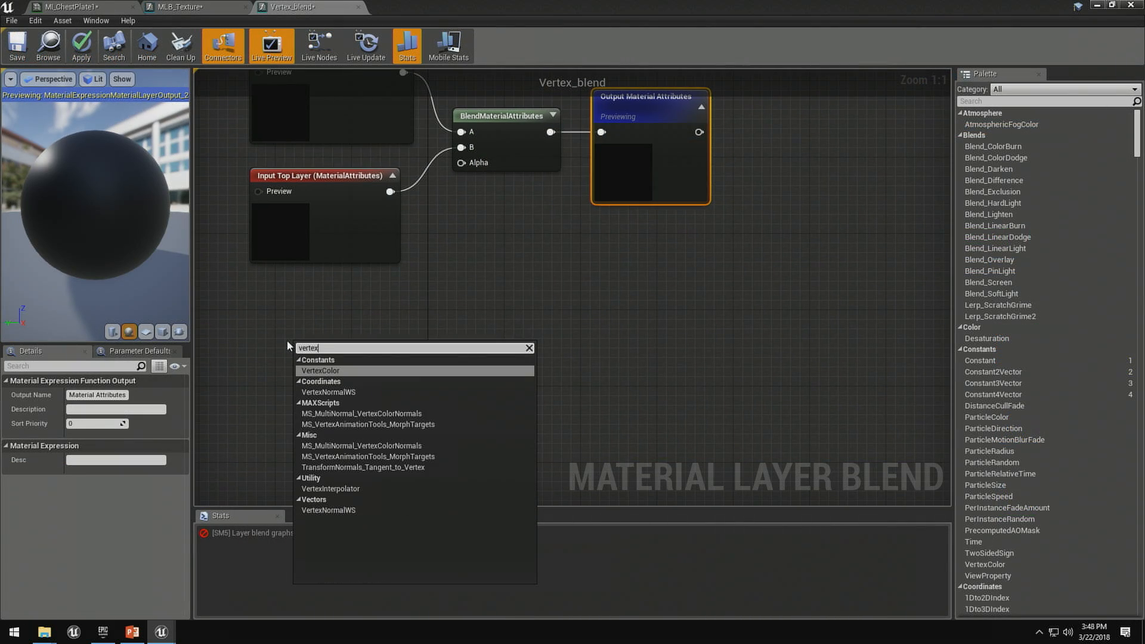
key(Return)
- Add a channel mask parameter named VertexChannel, fed by the Vertex Color node's RGB output, and place it beside that node
drag(352, 372, 396, 369)
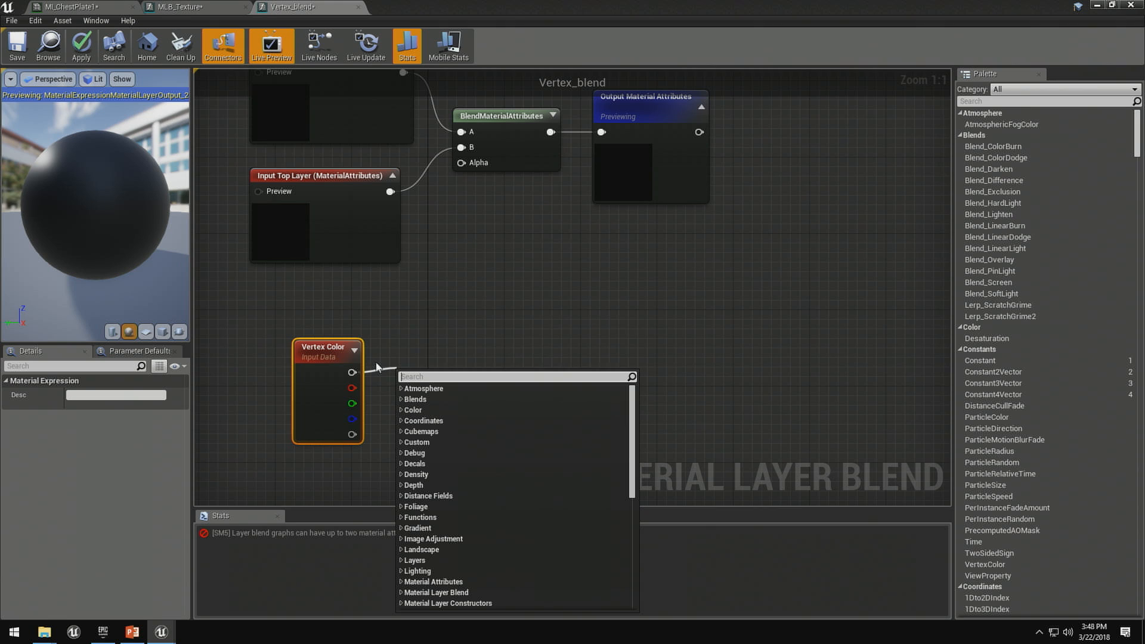
text(channel mask)
key(Return)
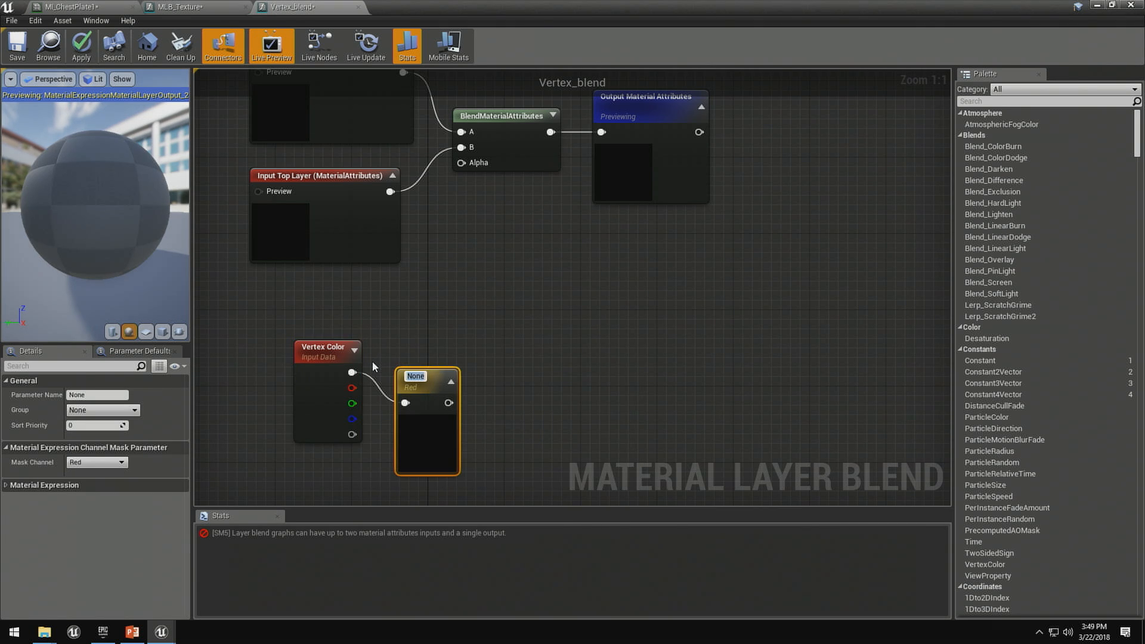
text(VertexC)
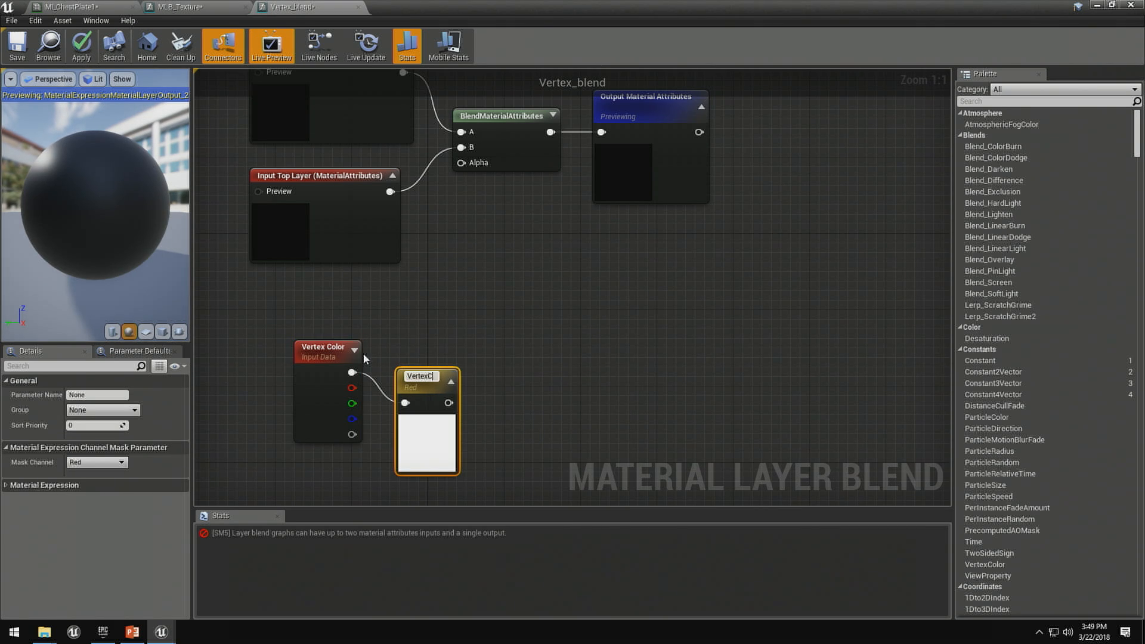
text(hannel)
key(Return)
drag(455, 389, 496, 340)
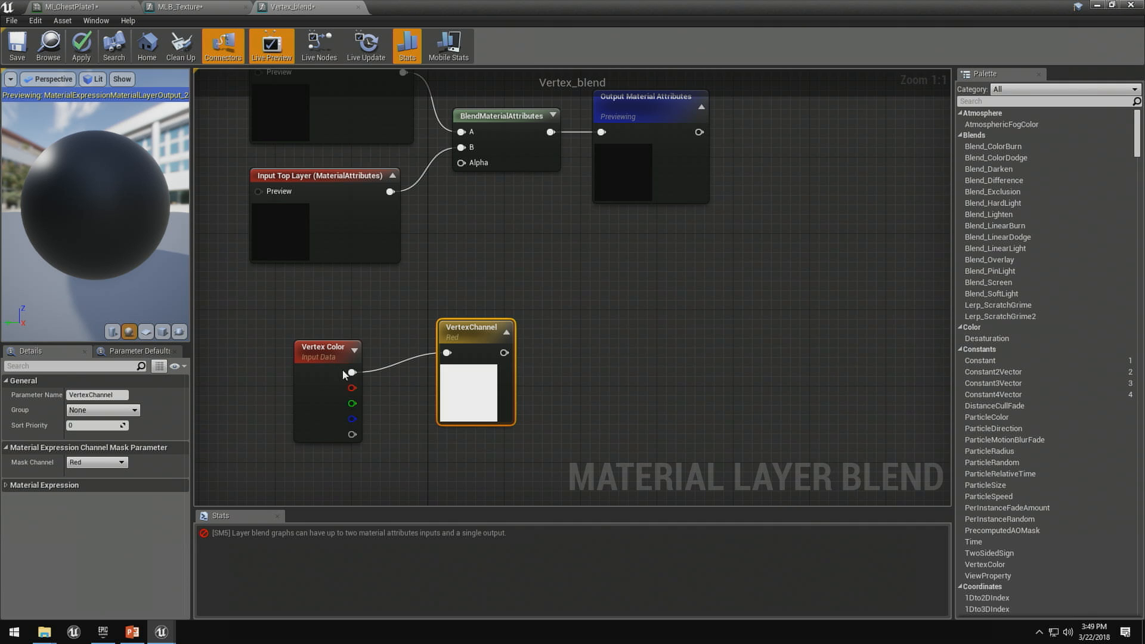
- Combine Vertex Color's RGB and alpha through an Append node into VertexChannel, and connect VertexChannel to BlendMaterialAttributes' Alpha
drag(352, 372, 372, 367)
text(append)
key(Return)
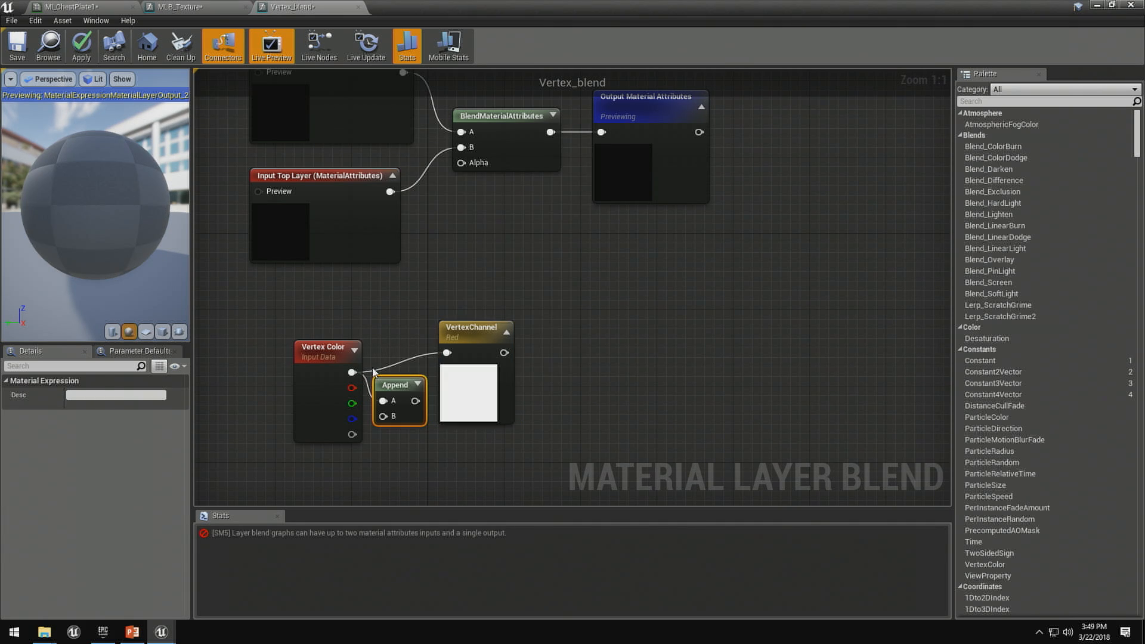
drag(352, 434, 461, 162)
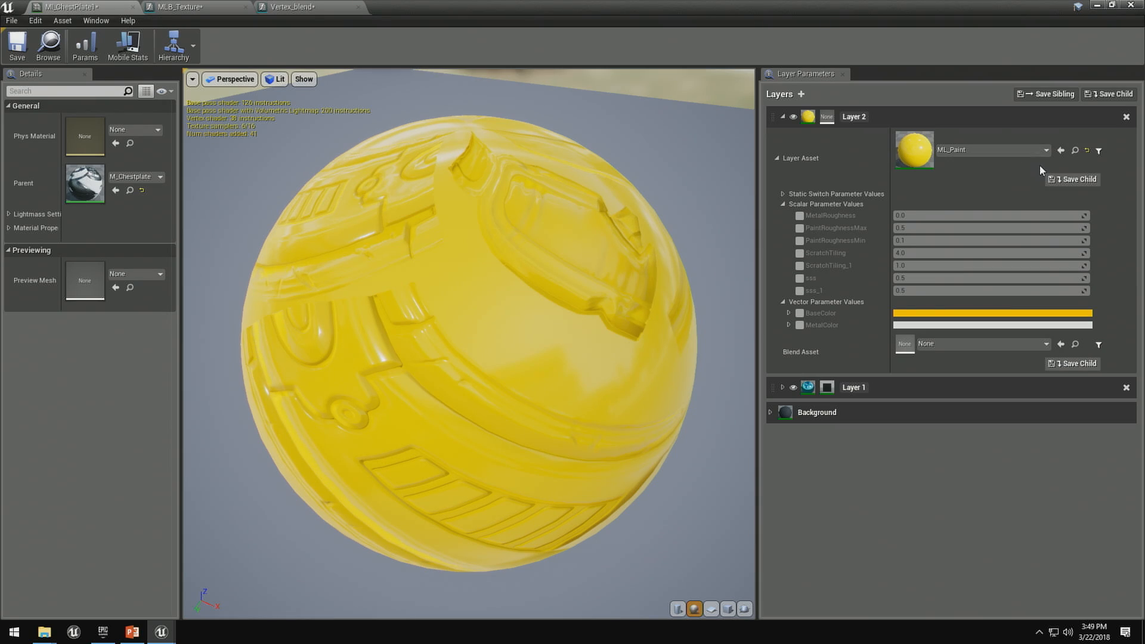
- In MI_ChestPlate1, assign Vertex_blend as Layer 2's blend asset and override its VertexChannel parameter with Red
click(776, 157)
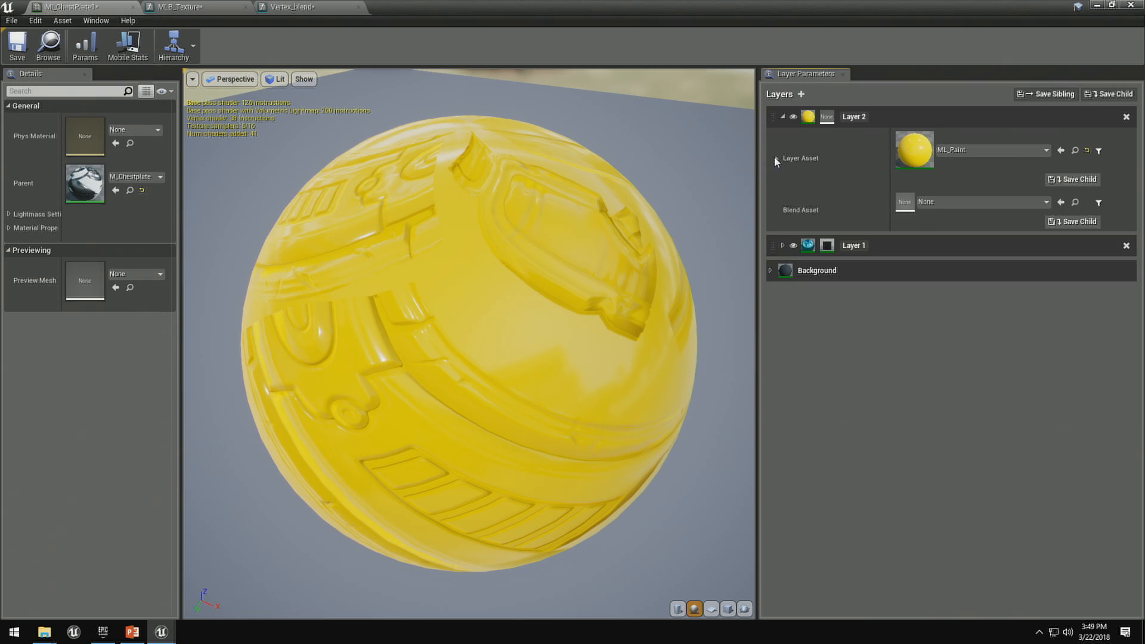
click(1062, 203)
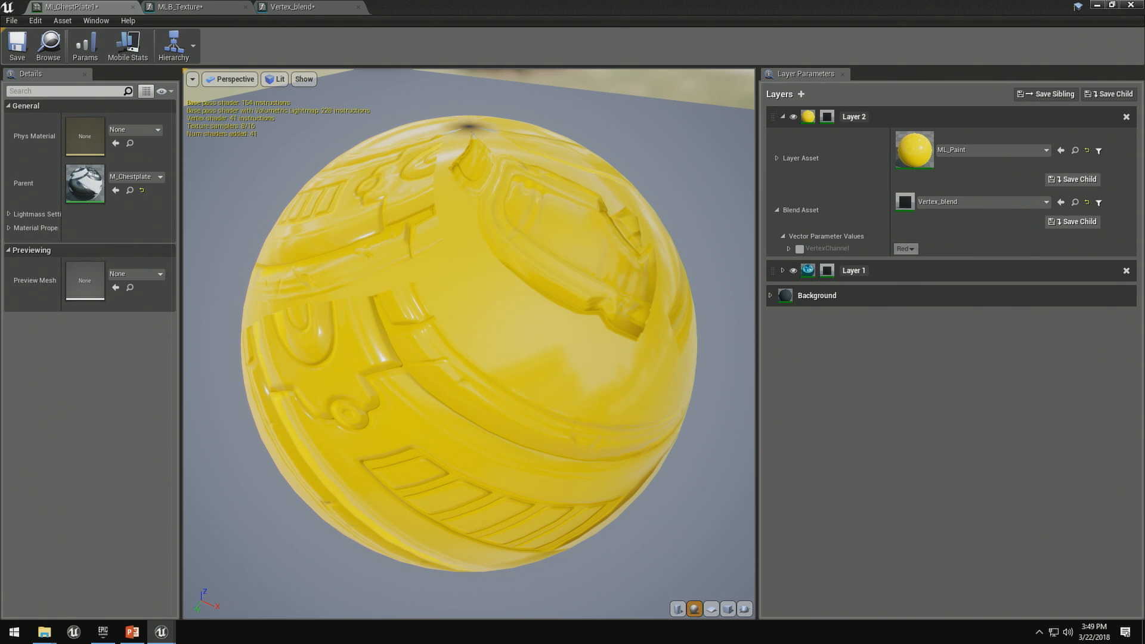
click(800, 248)
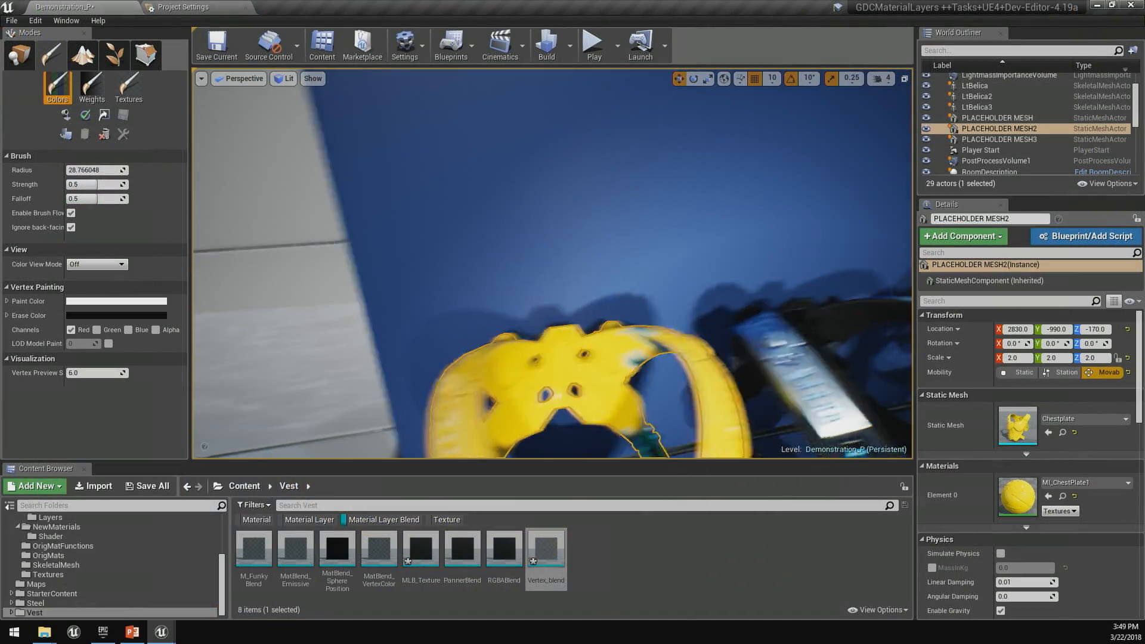
- Brush away the Red vertex channel across the centre of the vest's front to expose the layers beneath the yellow paint
shift+drag(576, 270, 602, 266)
mouse_move(601, 266)
right_down()
mouse_move(601, 203)
mouse_move(600, 298)
mouse_move(604, 268)
right_up()
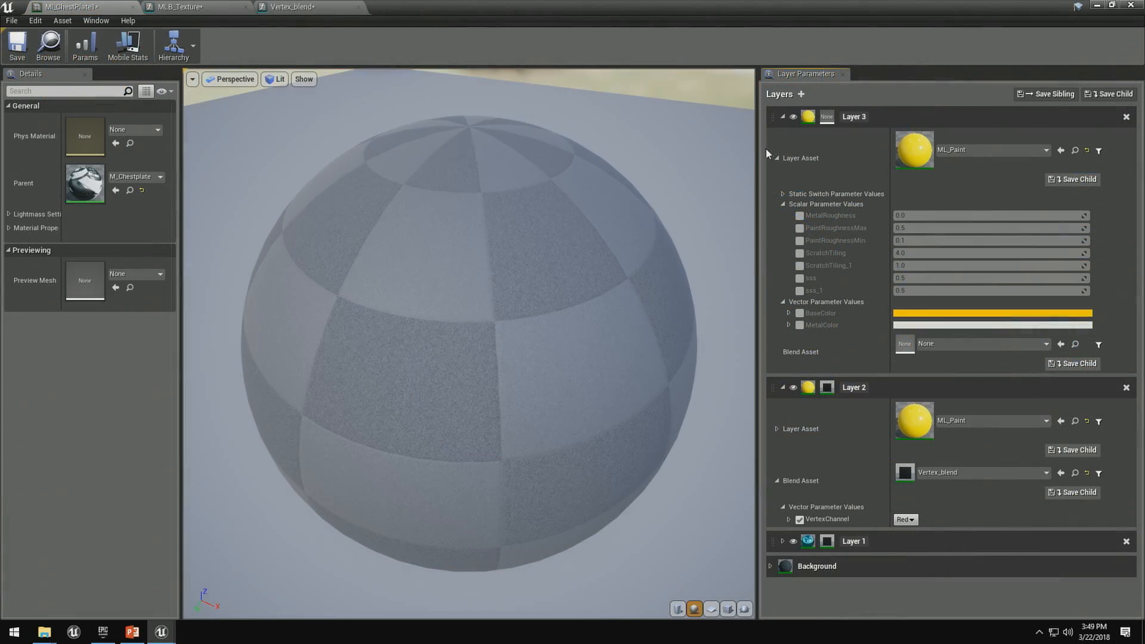
- In MI_ChestPlate1, assign Vertex_blend as Layer 3's blend asset and override its VertexChannel parameter with Blue
click(776, 158)
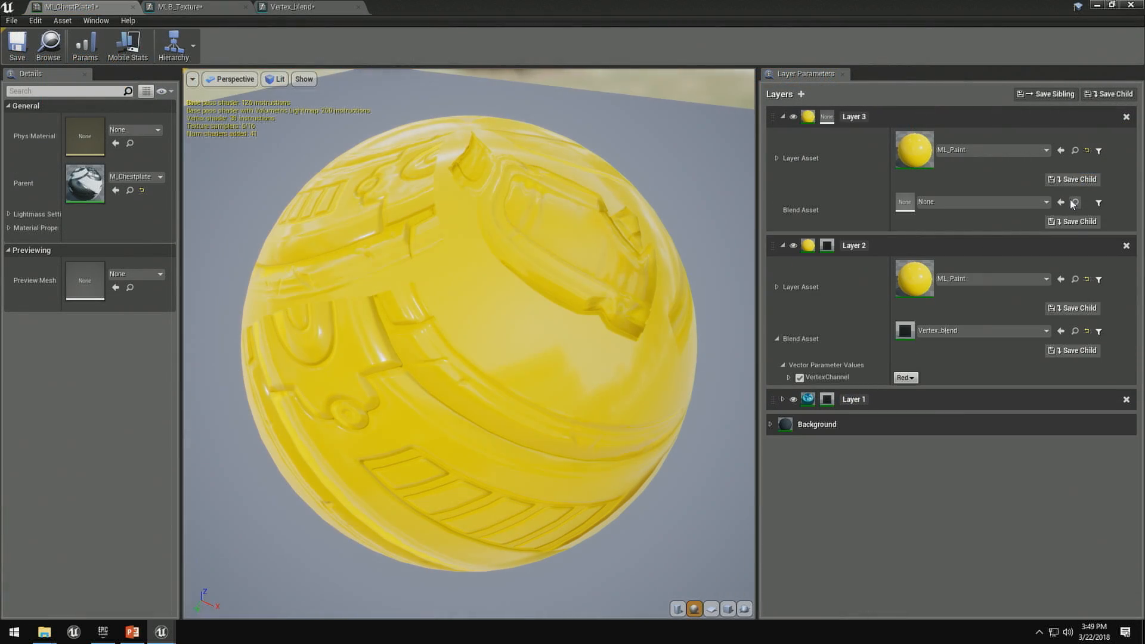
click(1061, 203)
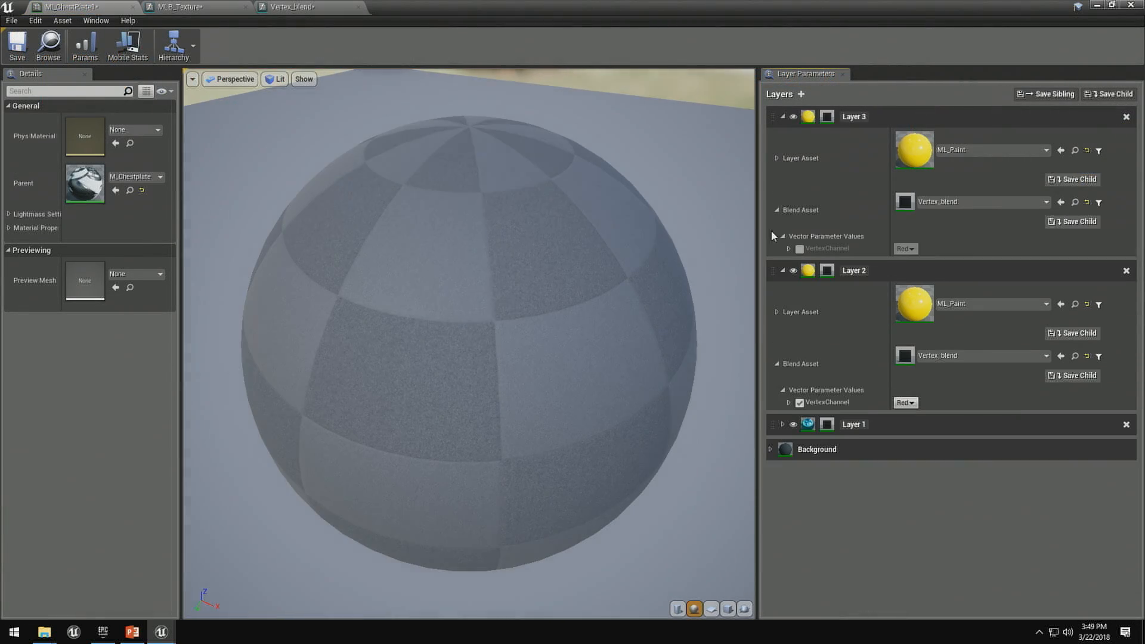
click(902, 250)
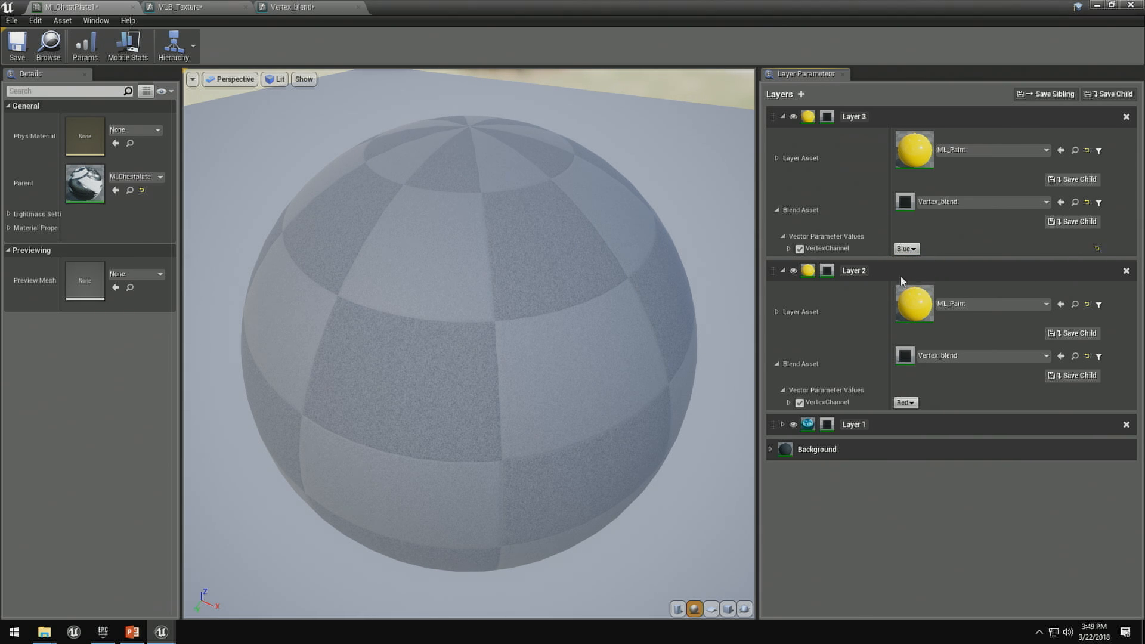
click(901, 276)
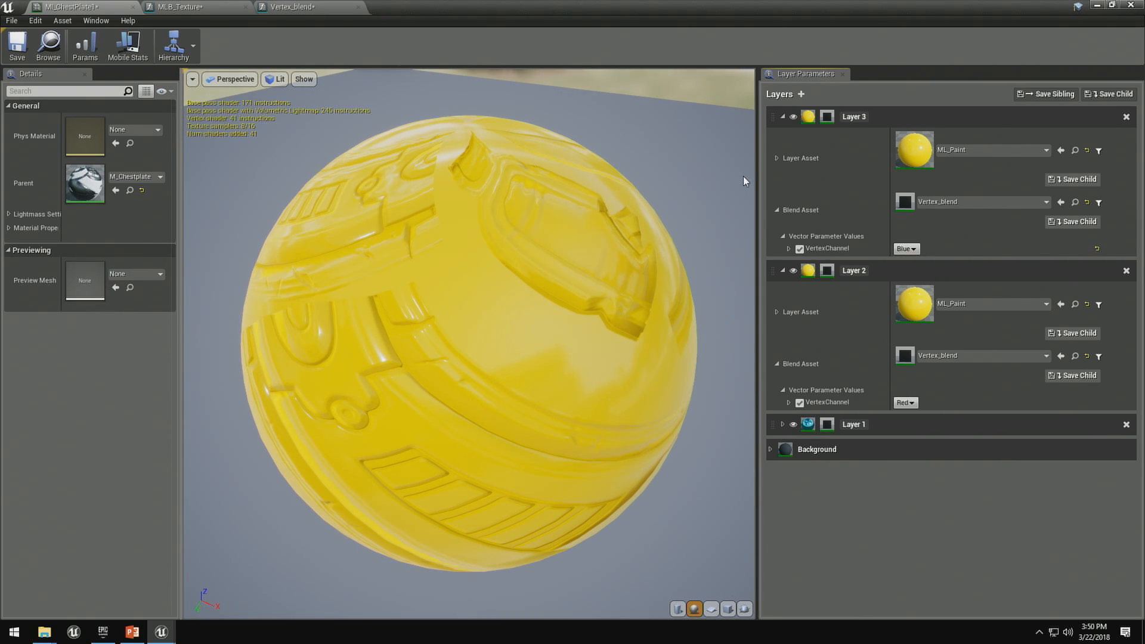
- Override the BaseColor of Layer 3's ML_Paint asset with a saturated purple
click(776, 158)
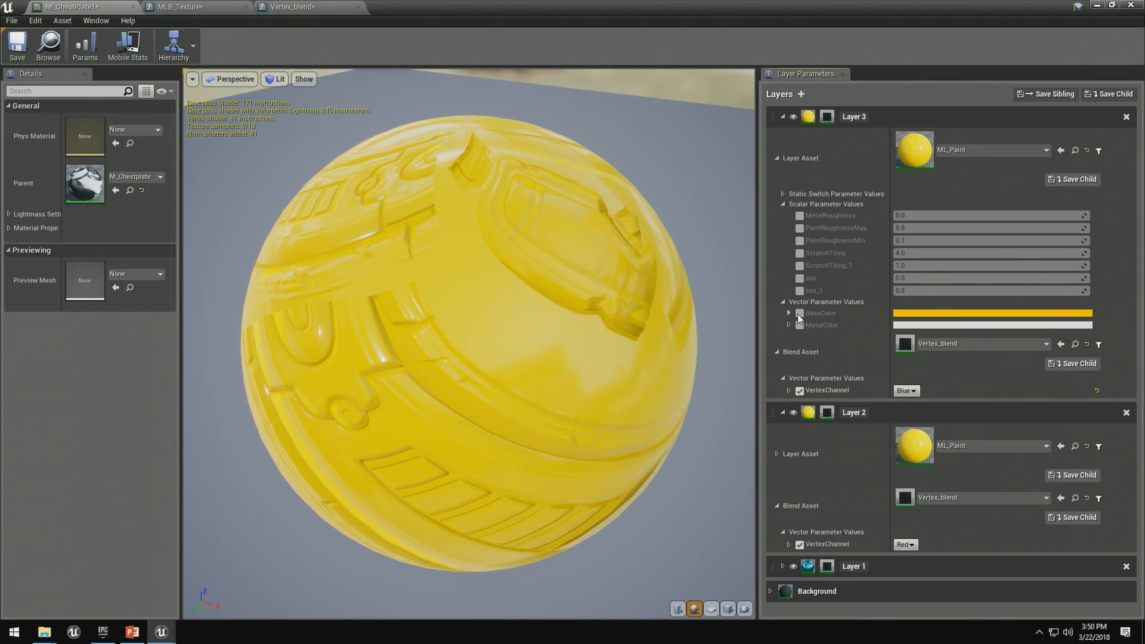
click(907, 313)
drag(719, 388, 696, 321)
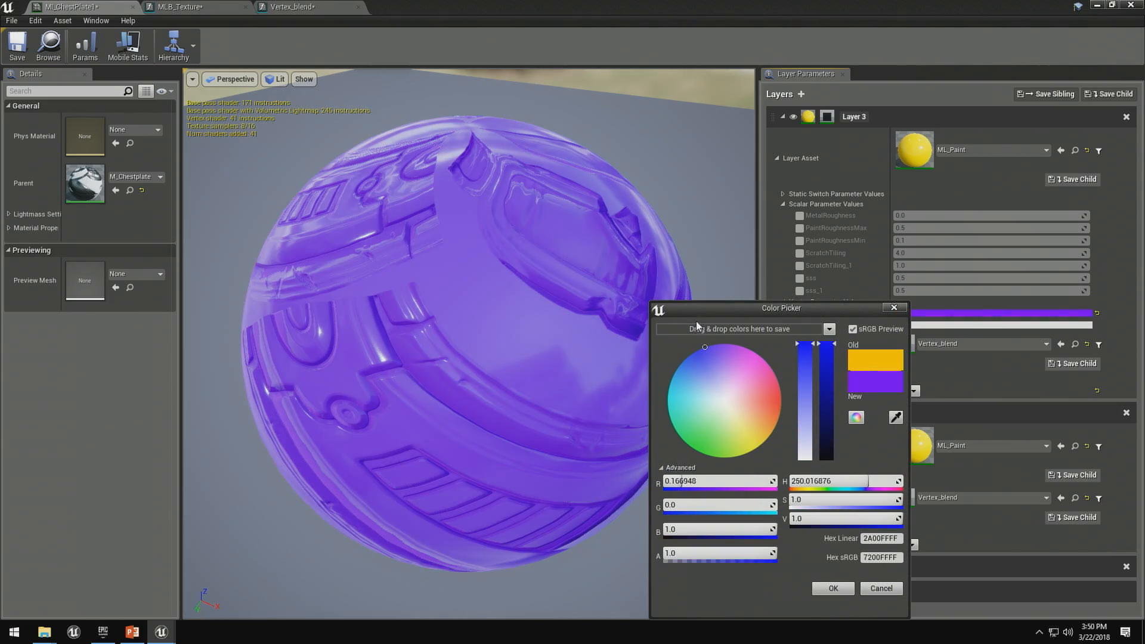
click(827, 591)
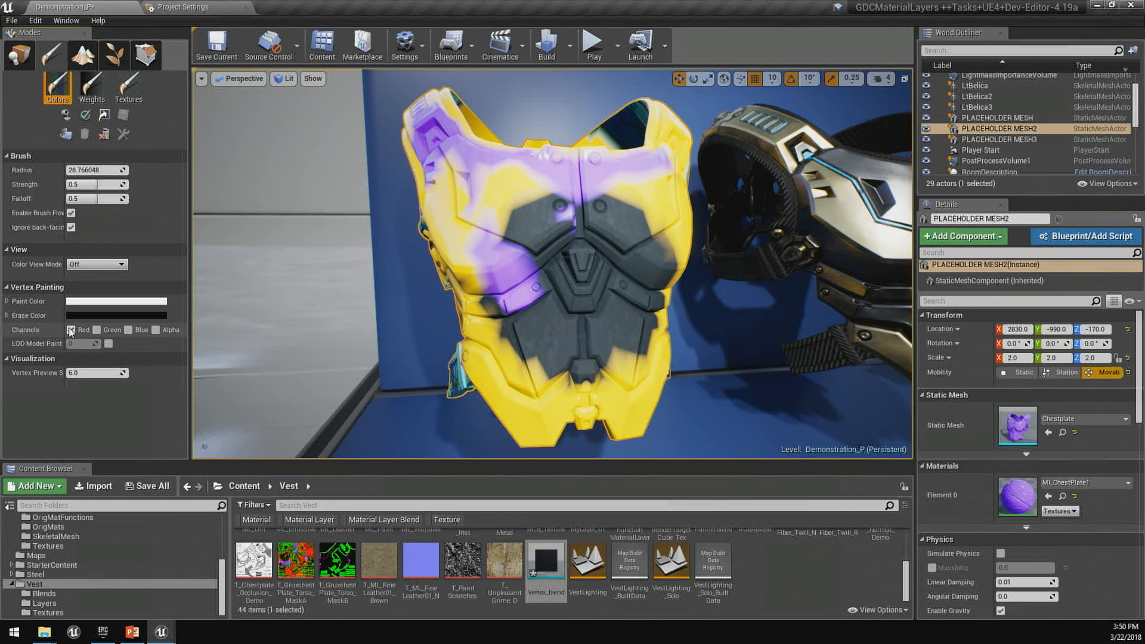
- Restrict vertex painting to the Blue channel and brush over the vest to vary its purple and yellow paint areas
click(70, 330)
click(128, 330)
mouse_move(601, 358)
mouse_down()
mouse_move(537, 285)
mouse_move(632, 226)
mouse_move(536, 251)
mouse_up()
mouse_move(537, 251)
right_down()
mouse_move(573, 263)
mouse_move(591, 241)
right_up()
mouse_move(591, 242)
mouse_down()
mouse_move(655, 243)
mouse_move(611, 295)
mouse_up()
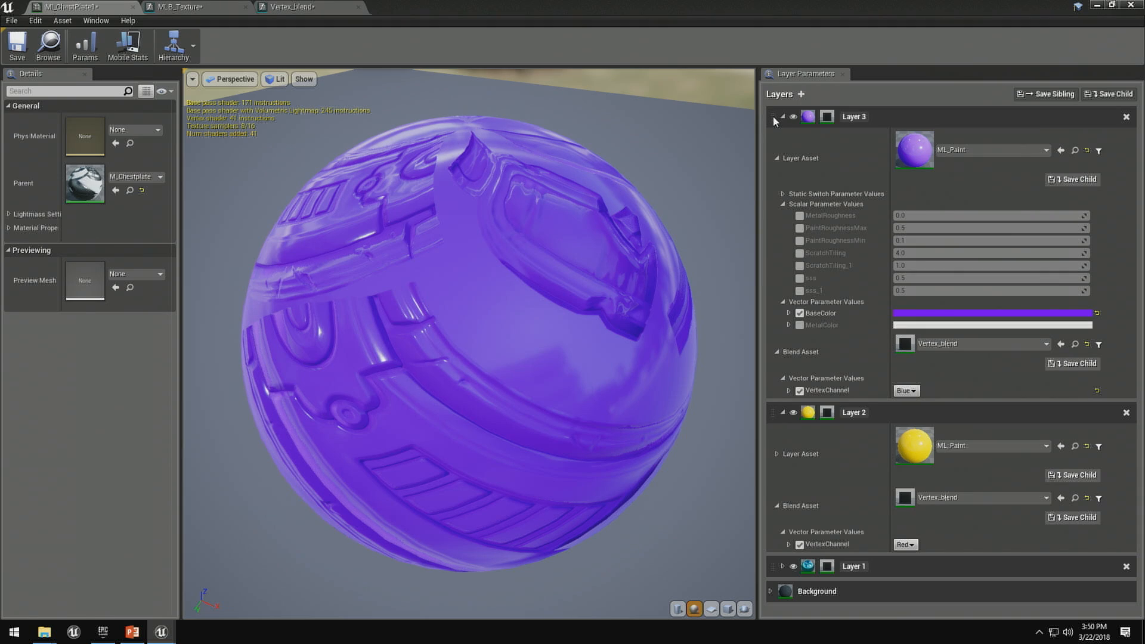
- In the MLI_Belica_LB_Chrome material, collapse Layer 4 and move Layer 3 up between Layer 8 and Layer 7
drag(774, 116, 771, 475)
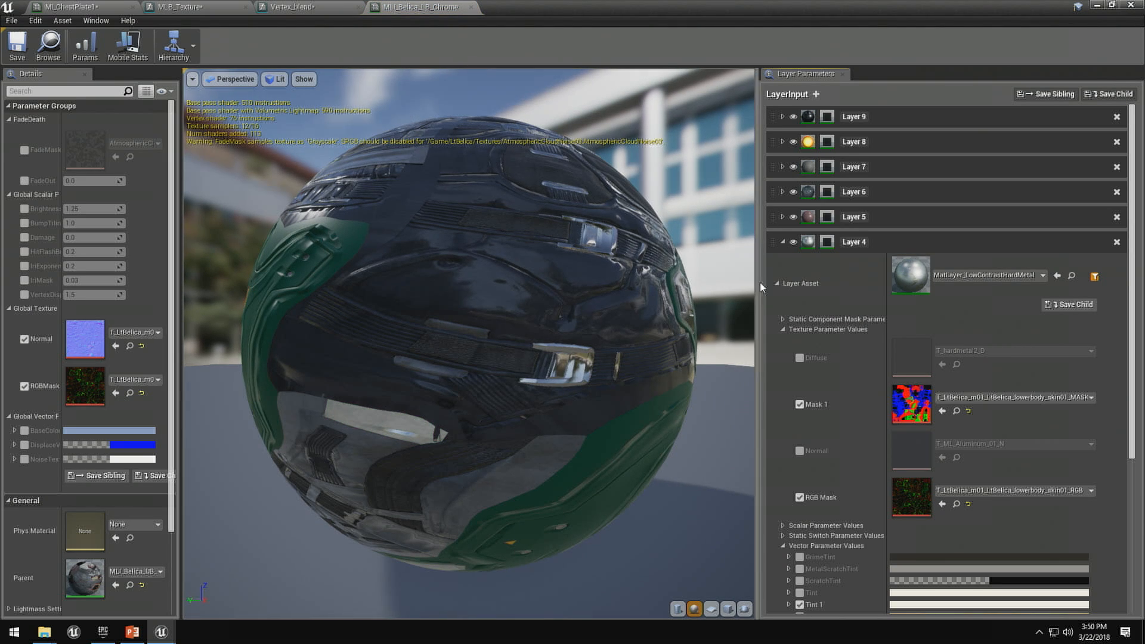
click(782, 243)
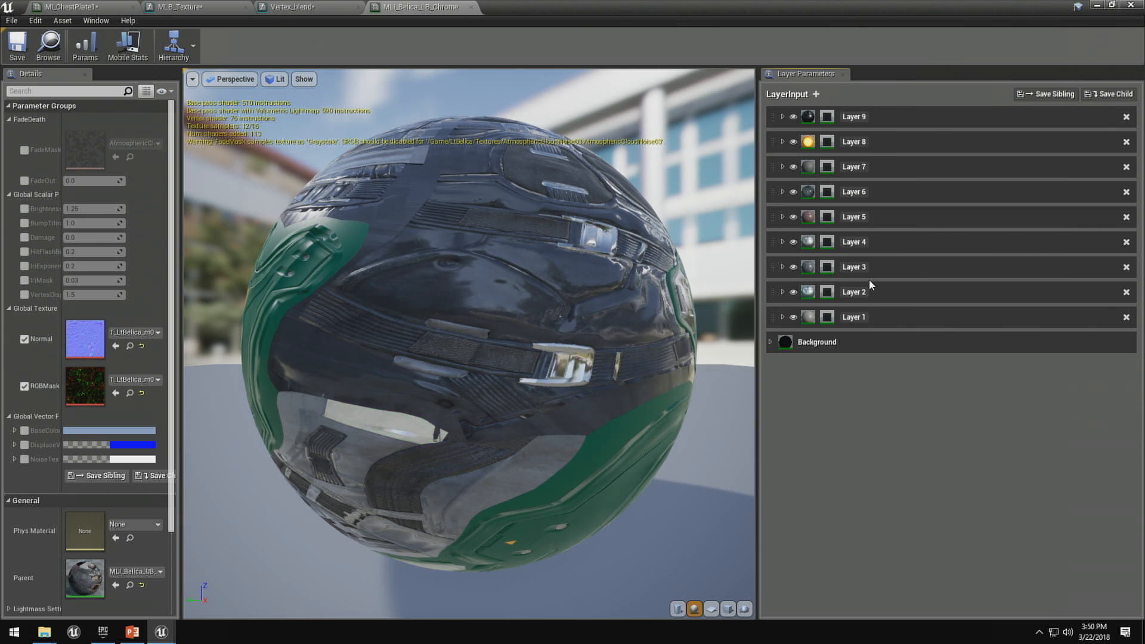
drag(774, 268, 781, 238)
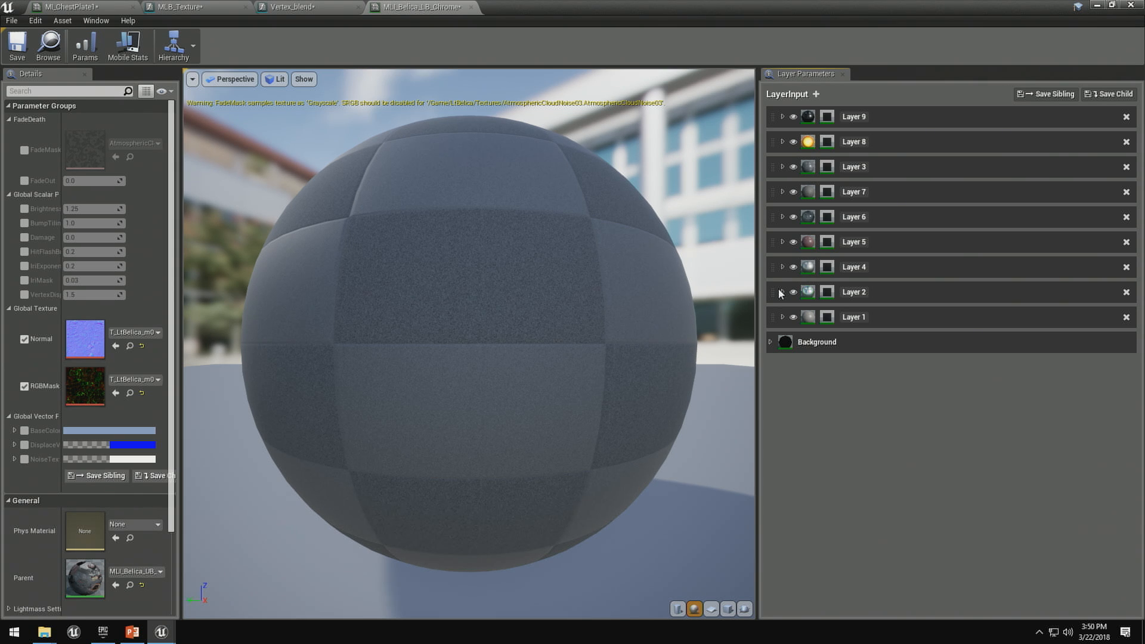